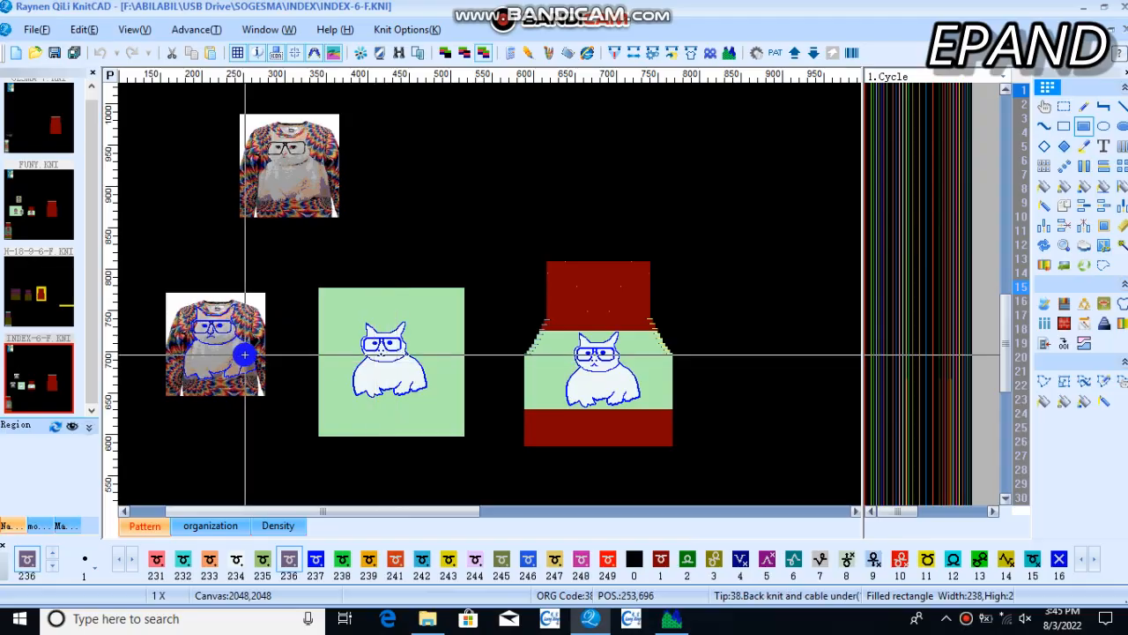
Examine the blue cat outline traced over the sweater picture, from the glasses down to the paws.
scroll(244, 355, up, 5)
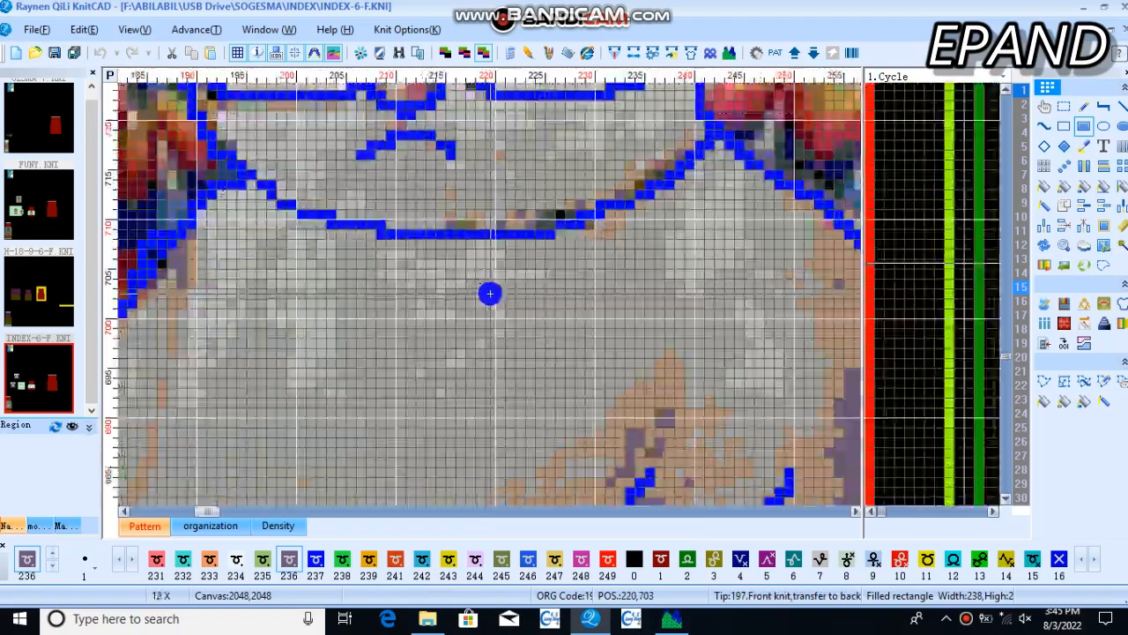
scroll(488, 291, up, 2)
scroll(490, 293, down, 4)
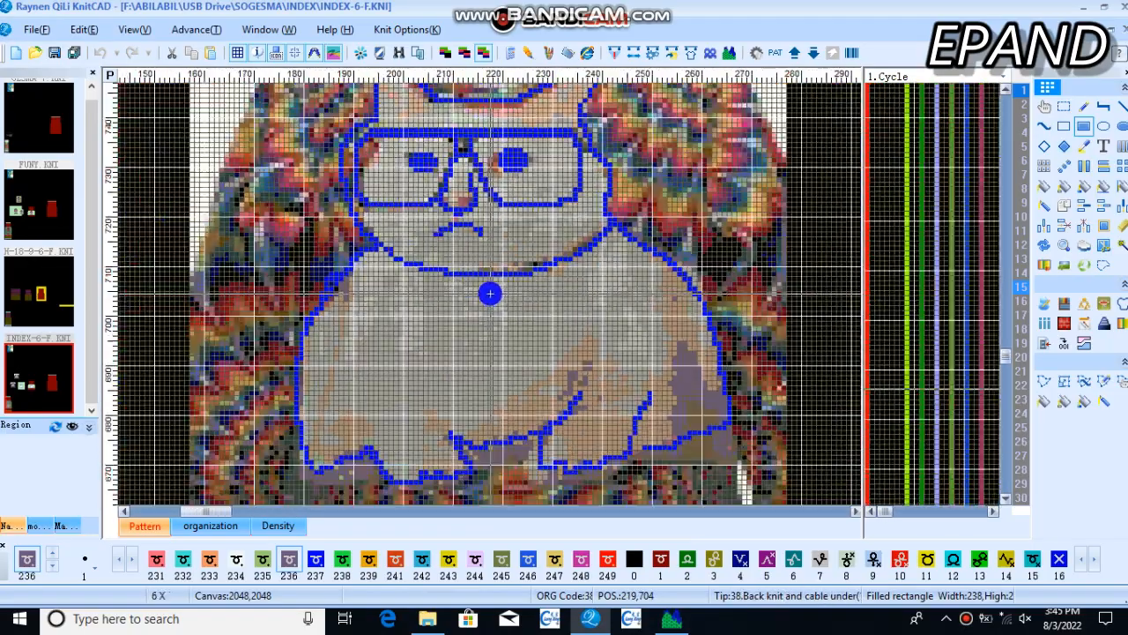
scroll(484, 320, up, 4)
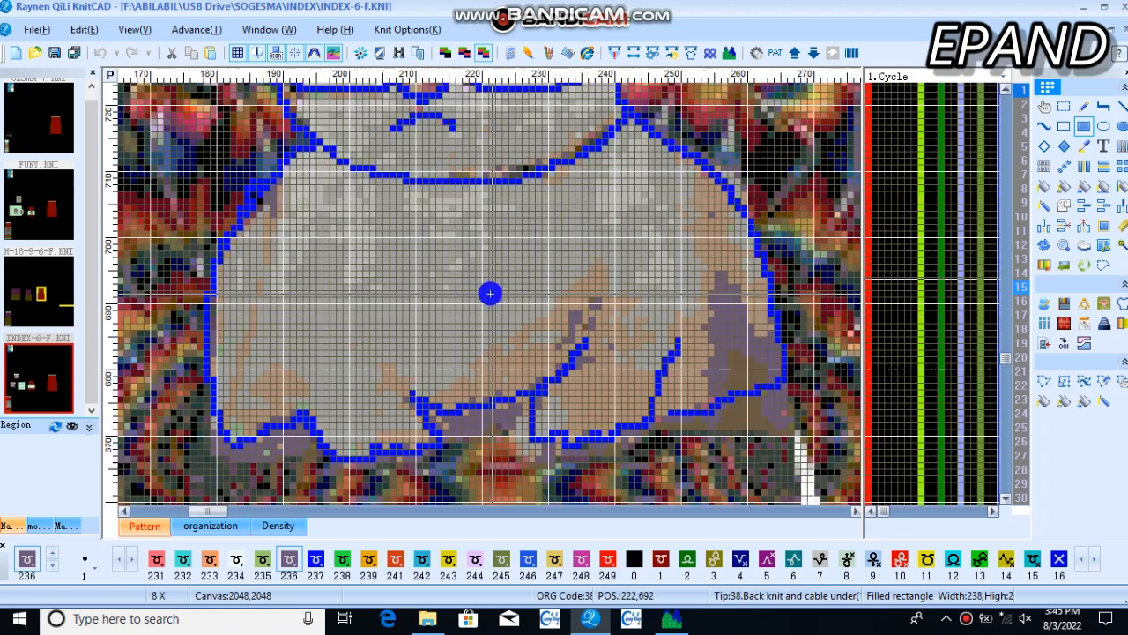
scroll(556, 260, down, 4)
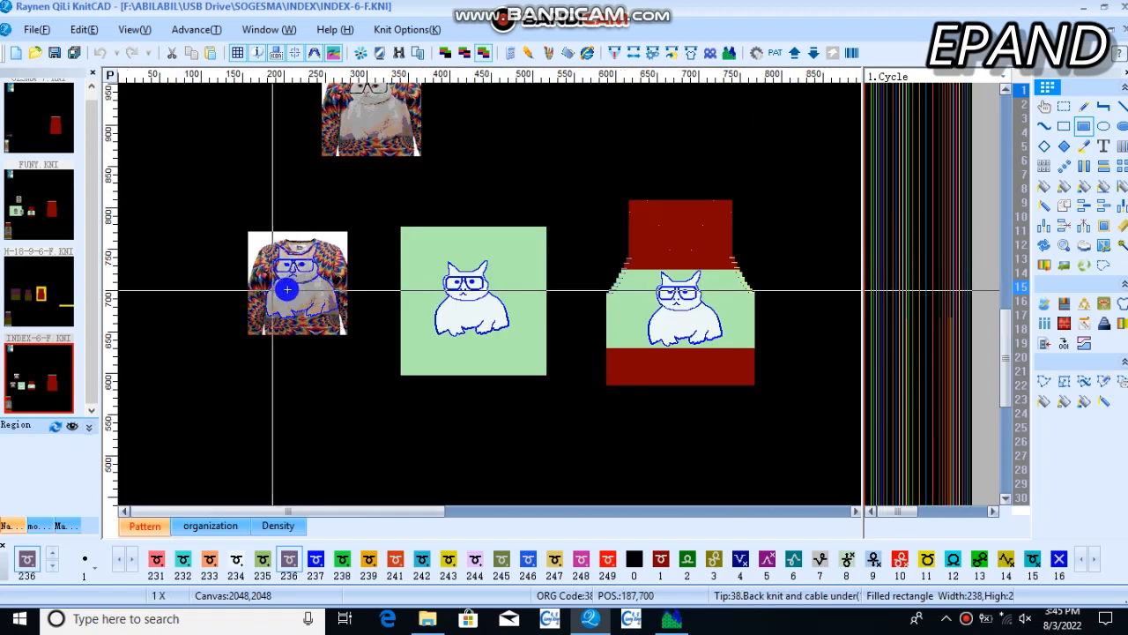
scroll(286, 289, up, 4)
scroll(491, 294, down, 4)
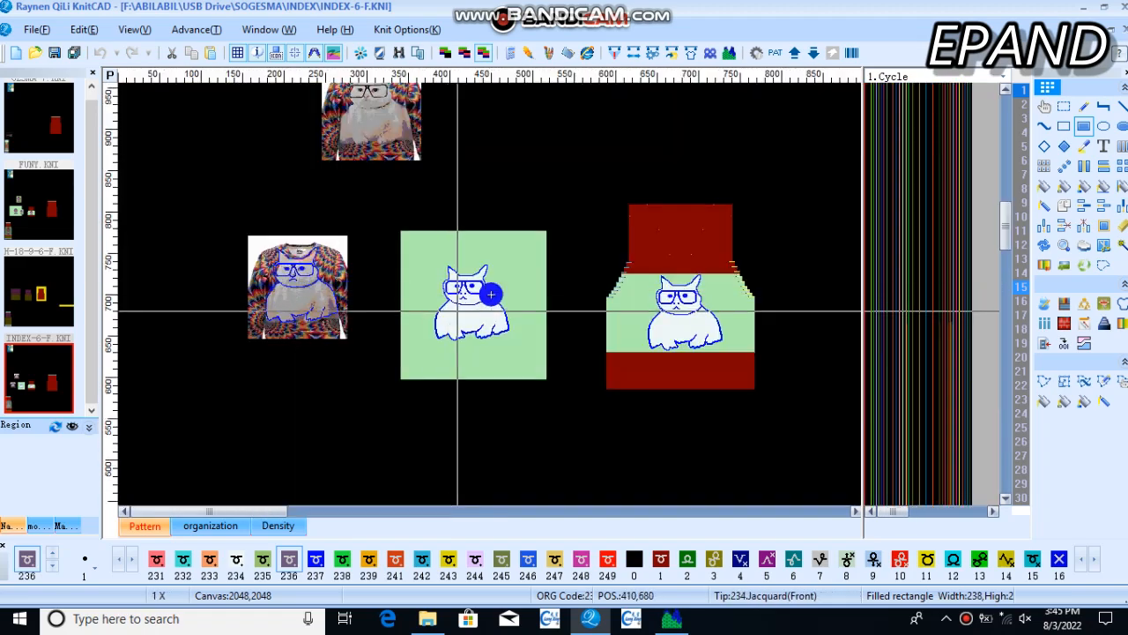
Pick stitch colour 234 from the white body of the cat in the green square.
scroll(491, 294, up, 5)
right_click(491, 294)
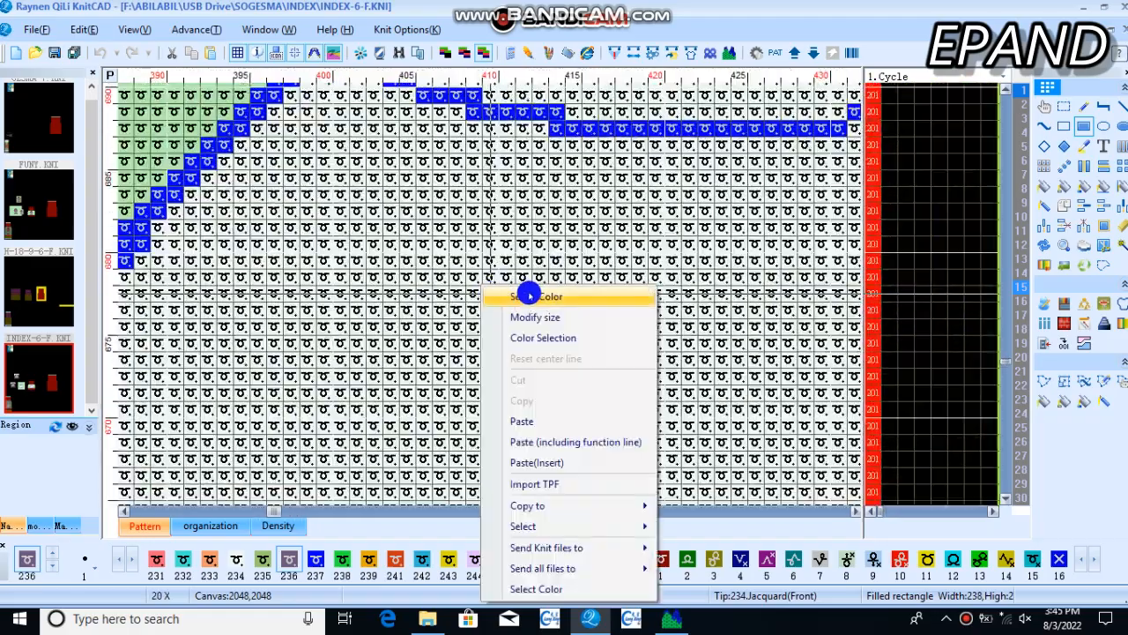
key(Escape)
scroll(491, 294, down, 1)
scroll(491, 295, down, 4)
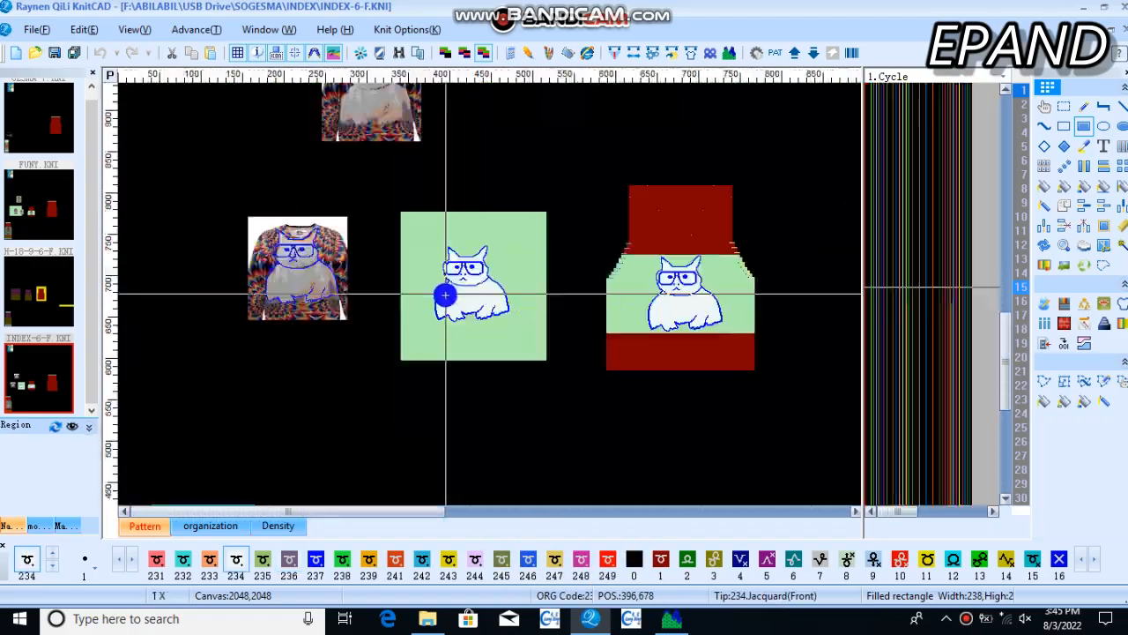
Paint colour 234 filled rectangles on the sweater cat's upper chest, starting about 20 by 9 stitches, then following the chin outline.
scroll(491, 295, up, 4)
drag(231, 254, 424, 159)
scroll(557, 279, down, 3)
scroll(557, 278, up, 5)
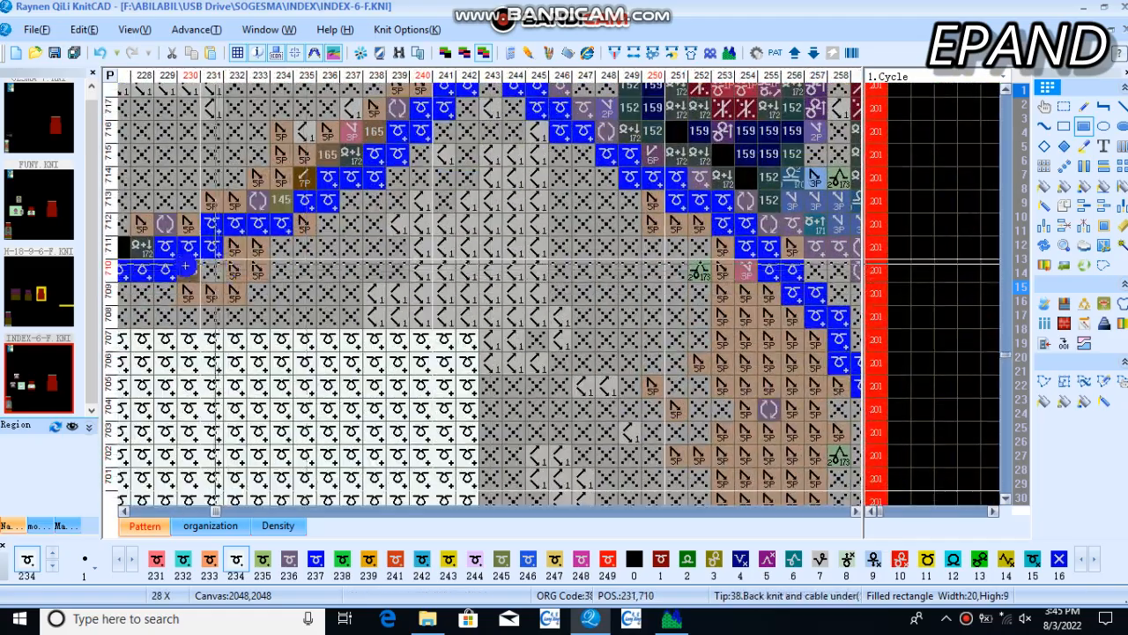
drag(186, 266, 349, 315)
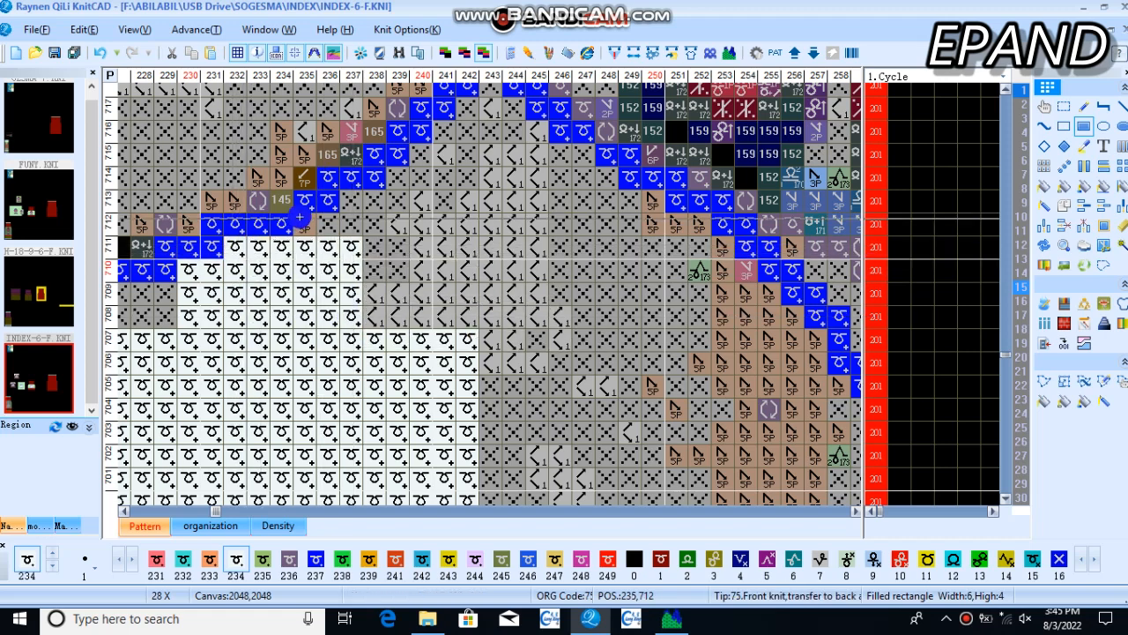
drag(304, 224, 388, 295)
drag(373, 210, 509, 280)
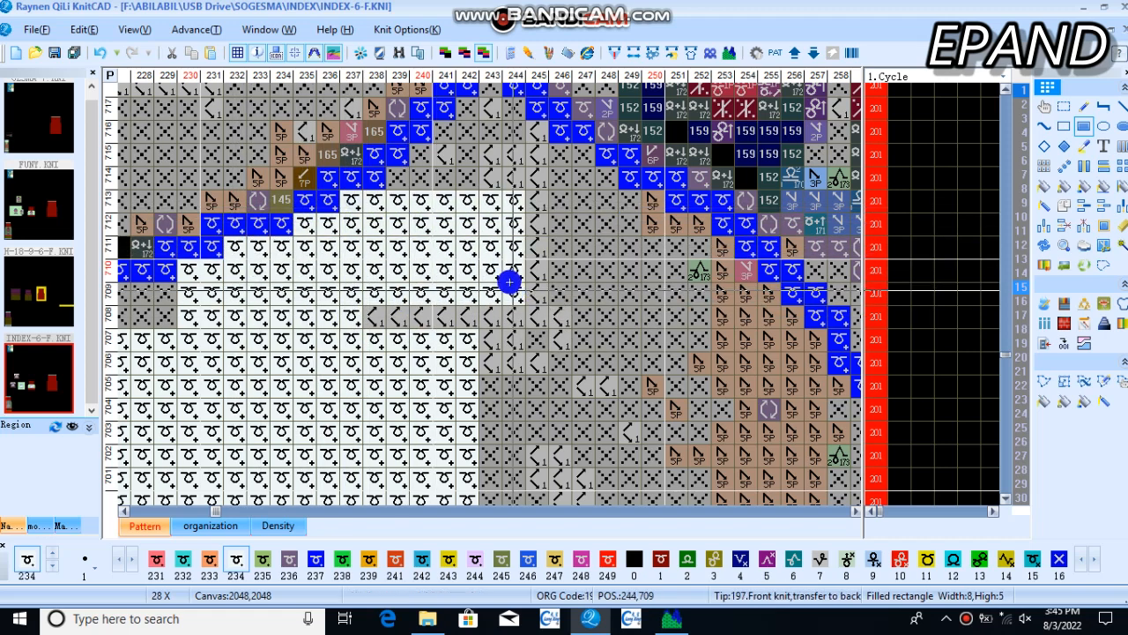
Extend the white fill up to the right shoulder peak and along its blue outline to about column 253 using filled rectangles.
drag(504, 221, 504, 119)
drag(381, 318, 577, 388)
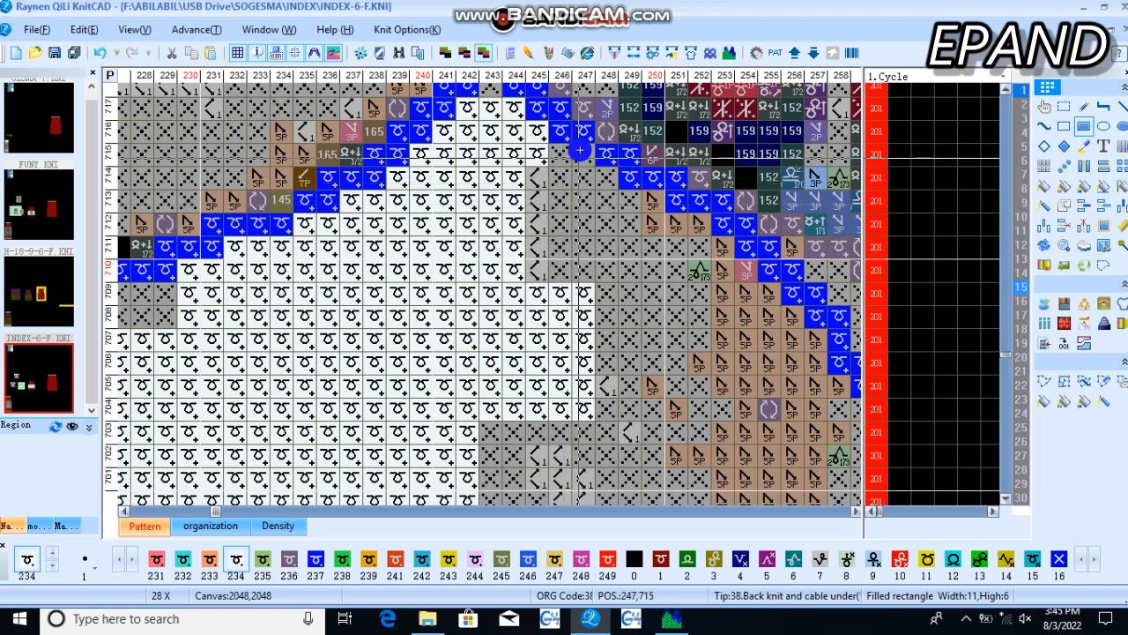
drag(499, 192, 506, 354)
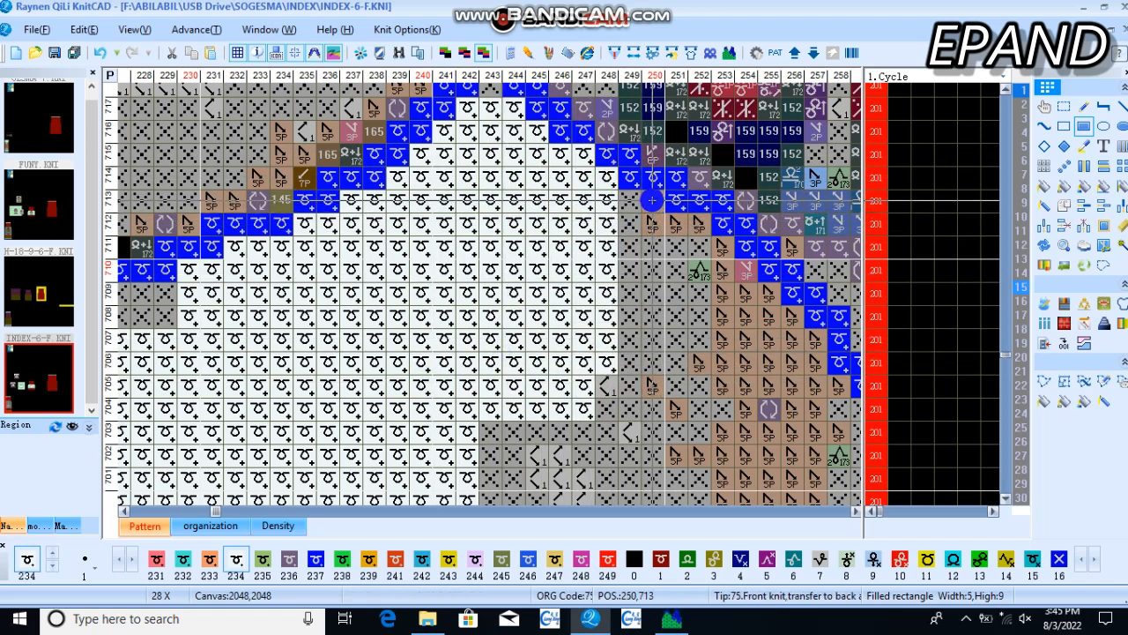
drag(658, 205, 519, 332)
drag(702, 224, 485, 357)
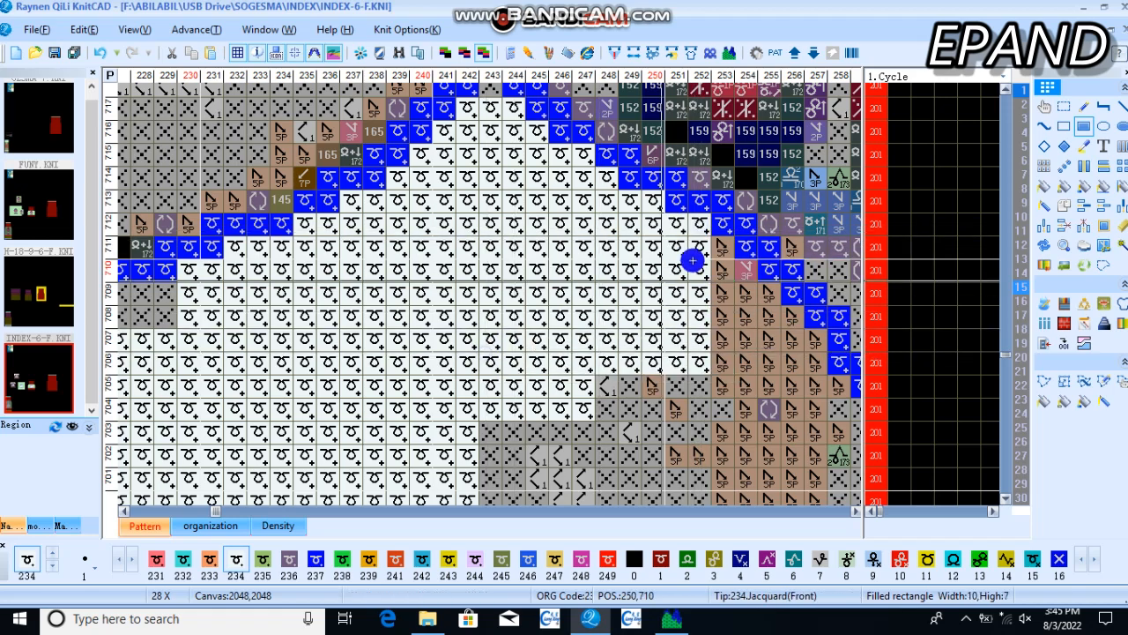
drag(704, 246, 378, 437)
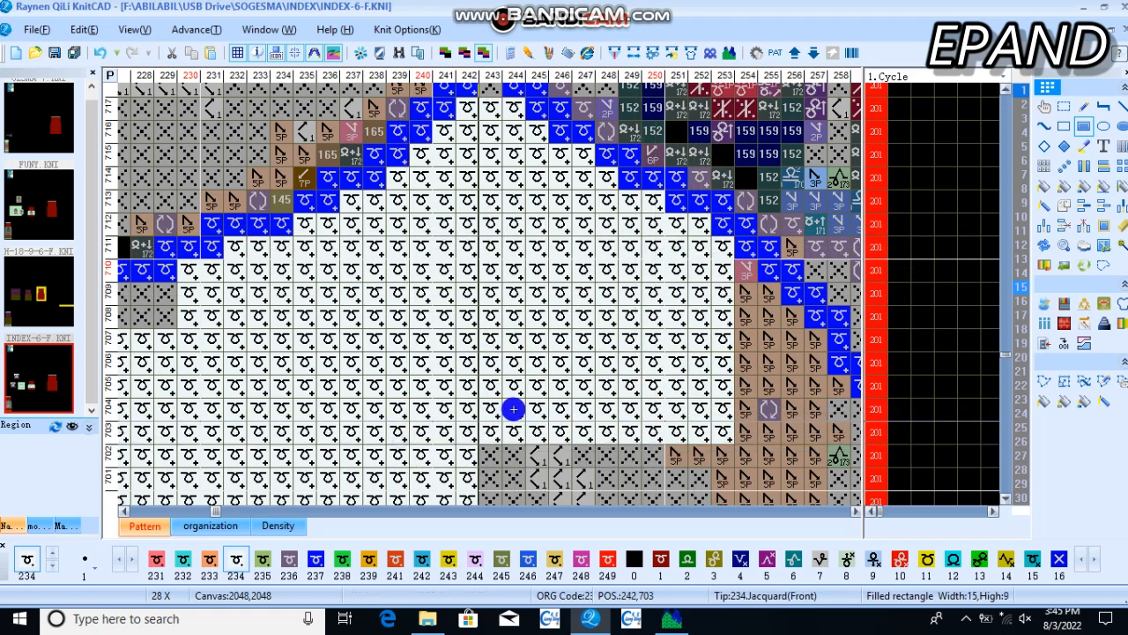
Widen the white fill leftward beneath the cat's chin with filled rectangles, the last about 35 by 15 stitches.
scroll(514, 408, down, 3)
scroll(554, 261, down, 5)
scroll(390, 302, up, 5)
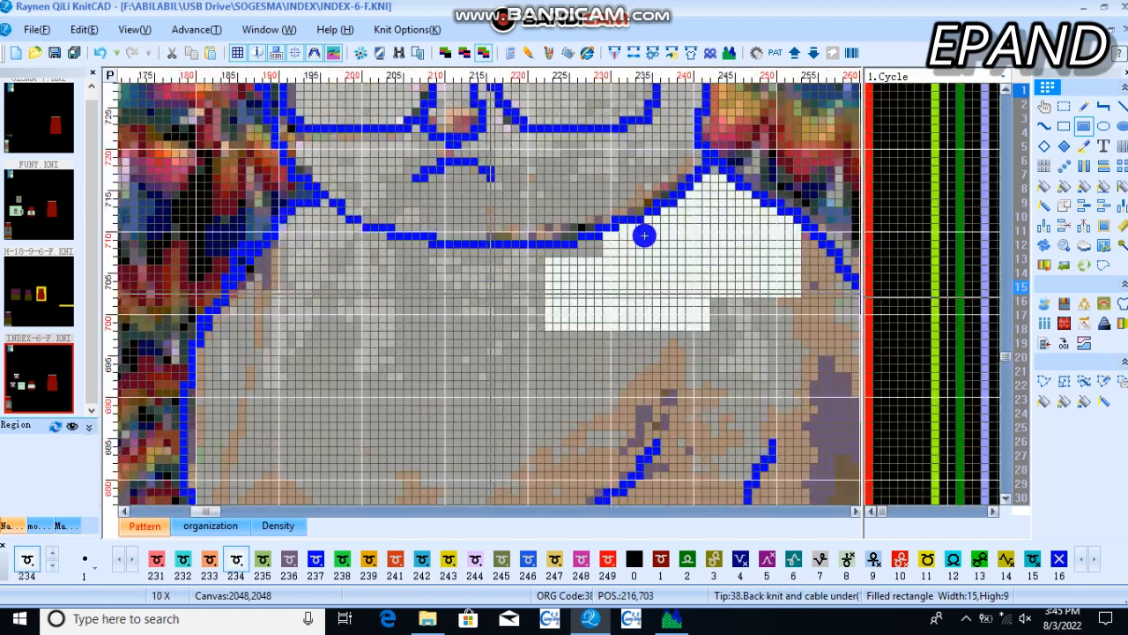
scroll(490, 293, up, 1)
drag(432, 305, 317, 317)
drag(154, 319, 571, 331)
scroll(488, 435, down, 5)
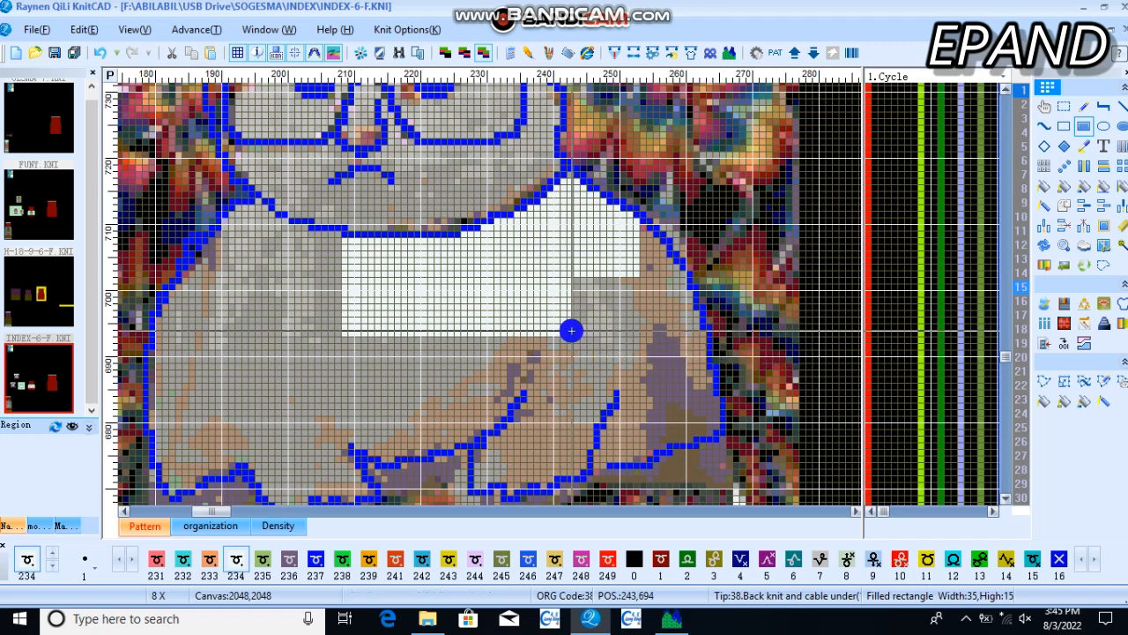
Enlarge the white chest area with filled rectangles of about 22 by 14, 16 by 18, 23 by 13 and 14 by 7 stitches.
drag(615, 239, 478, 326)
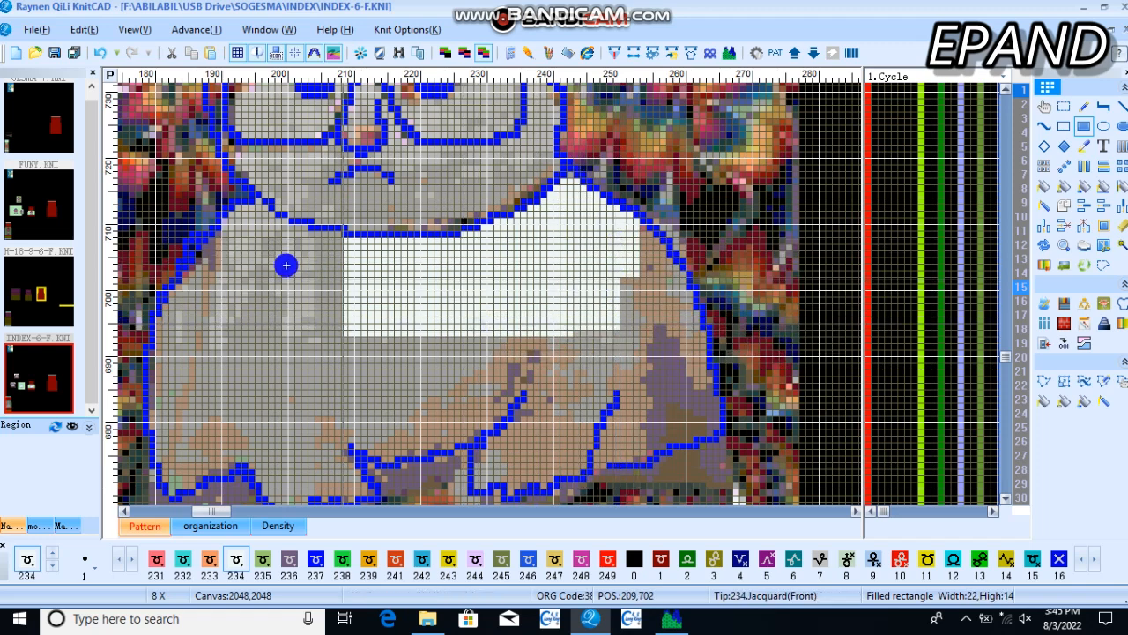
drag(325, 238, 239, 345)
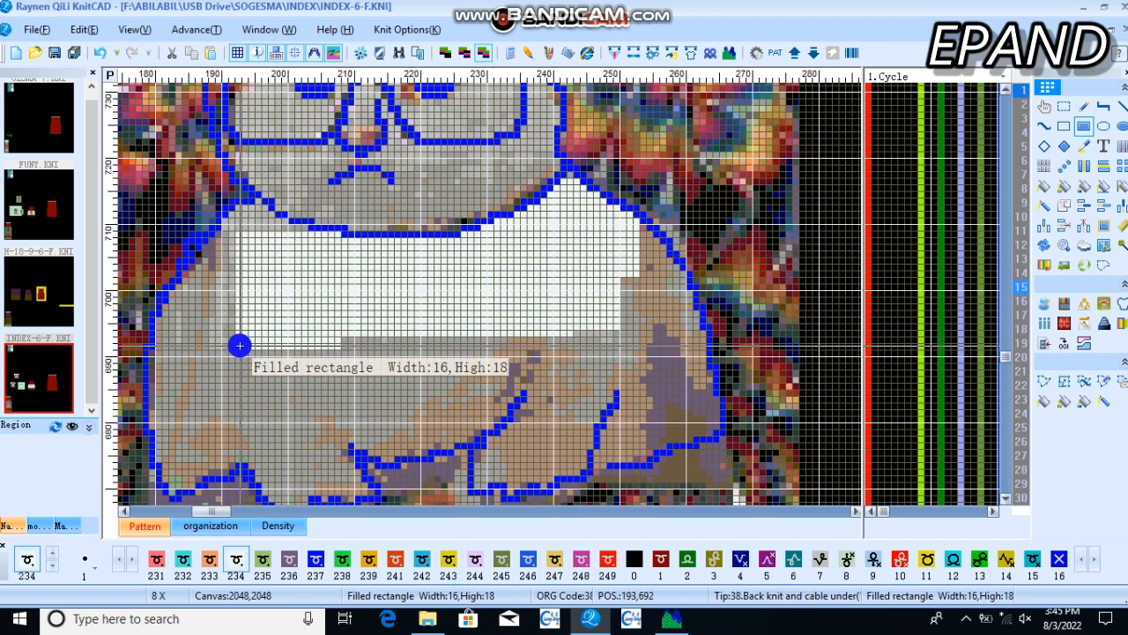
drag(510, 365, 364, 286)
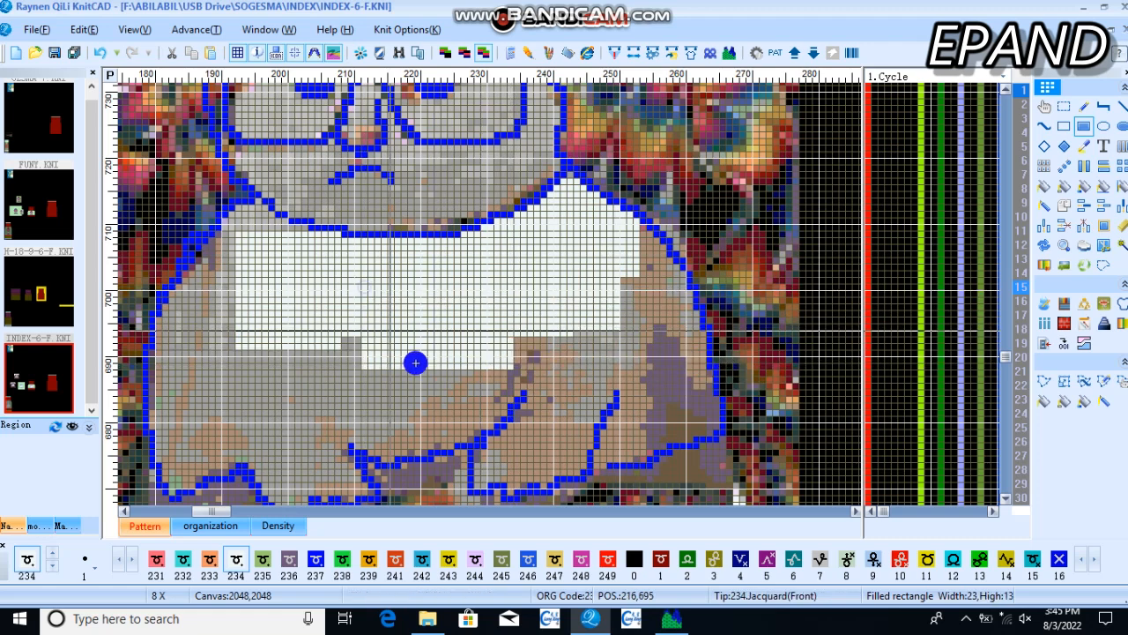
drag(421, 391, 330, 347)
scroll(421, 304, down, 4)
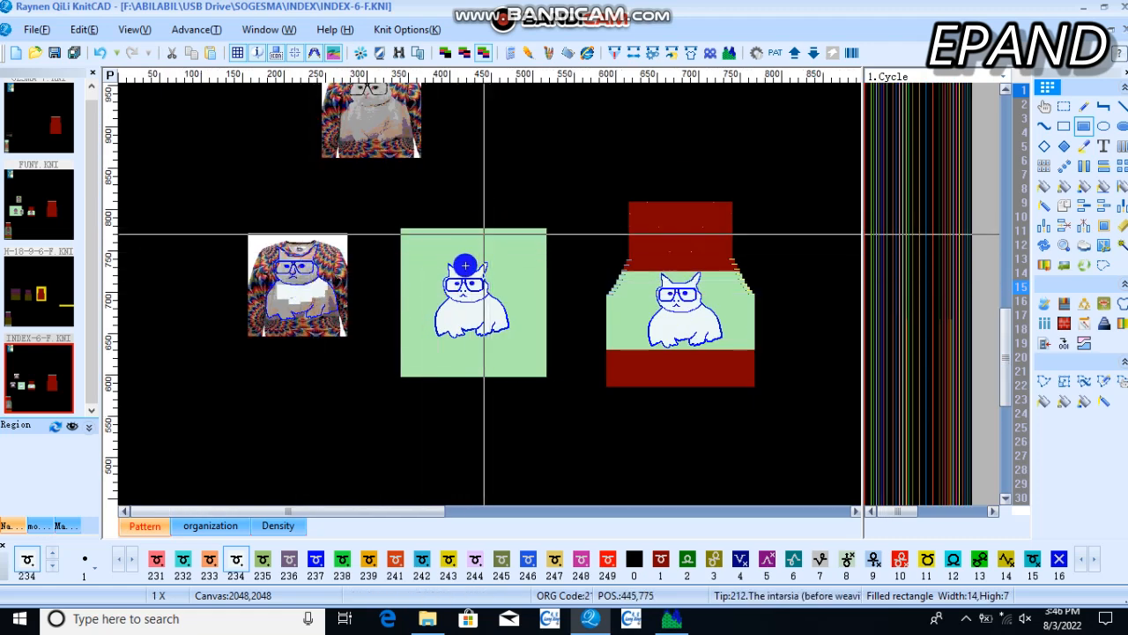
Examine the finished cat motif in the green square and its placement on the red-and-green garment piece.
scroll(491, 300, up, 4)
scroll(492, 291, down, 4)
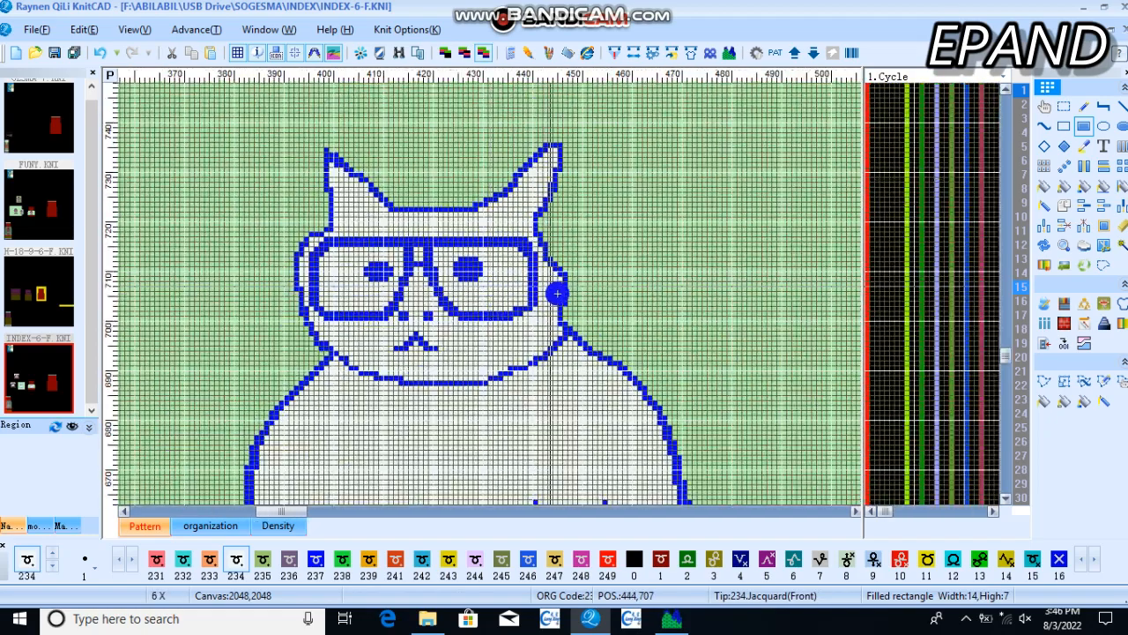
scroll(491, 289, up, 3)
scroll(490, 290, down, 3)
scroll(490, 290, up, 1)
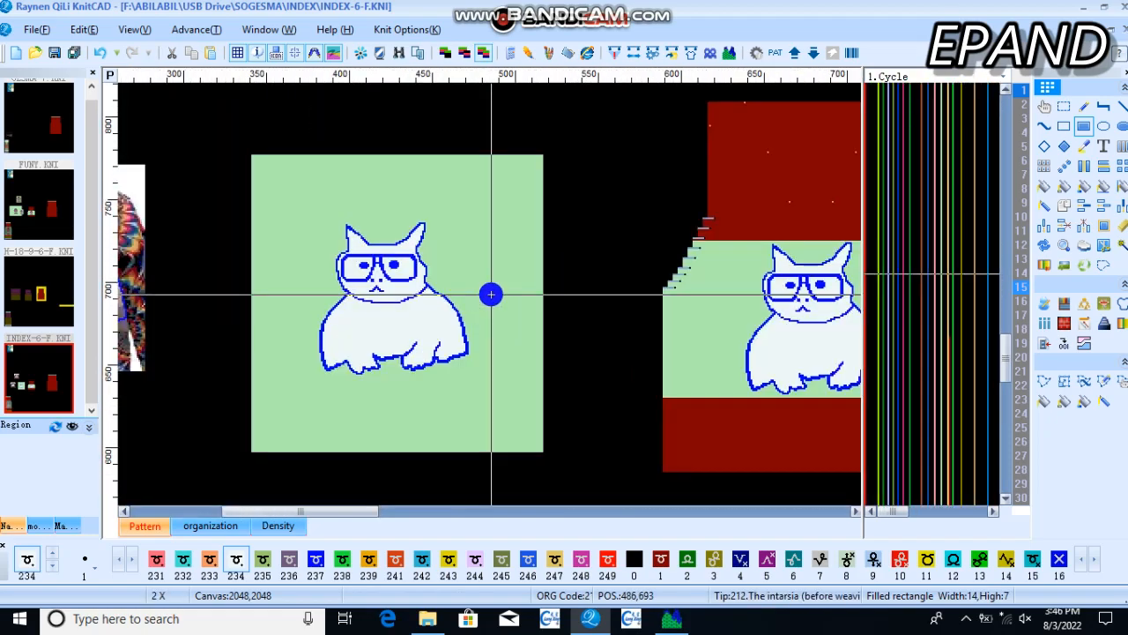
scroll(811, 320, up, 2)
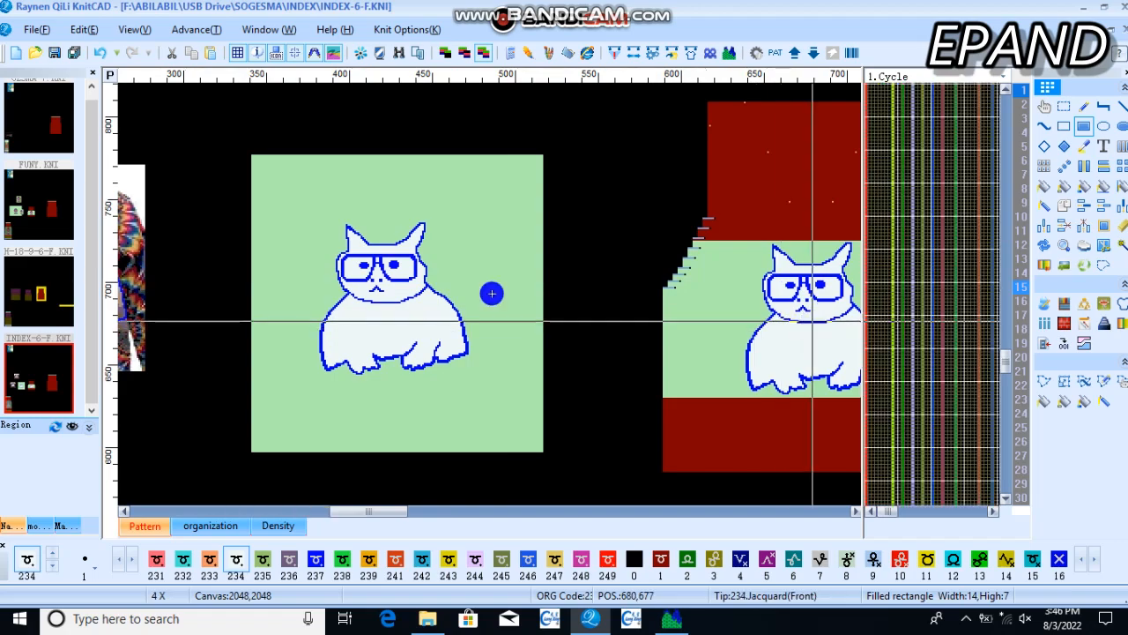
scroll(491, 291, down, 2)
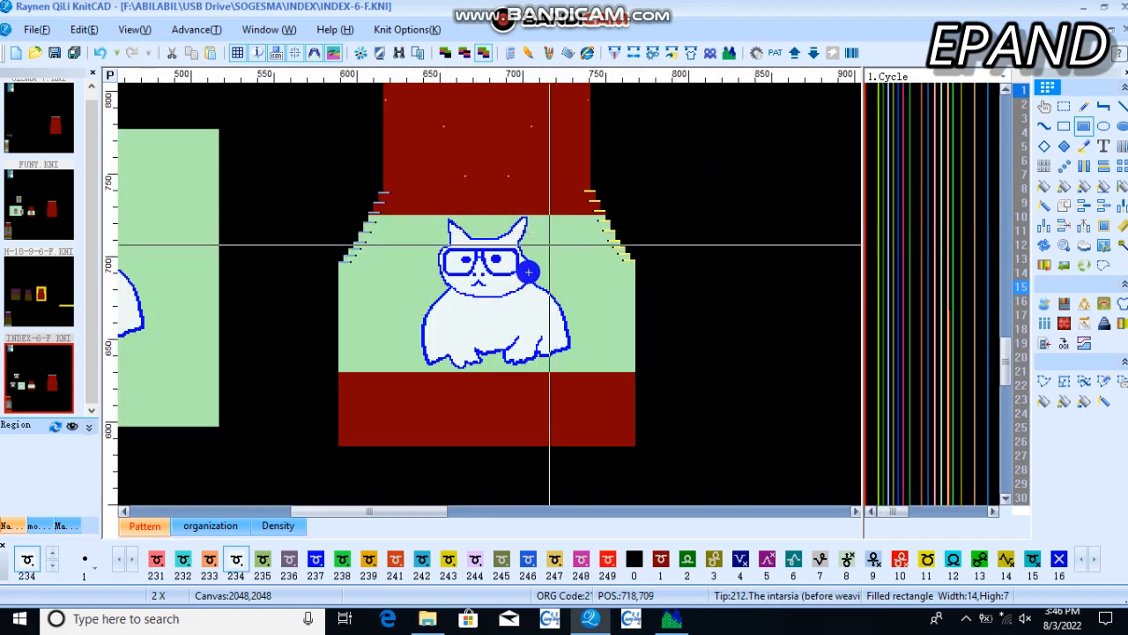
scroll(493, 294, up, 1)
scroll(493, 301, down, 2)
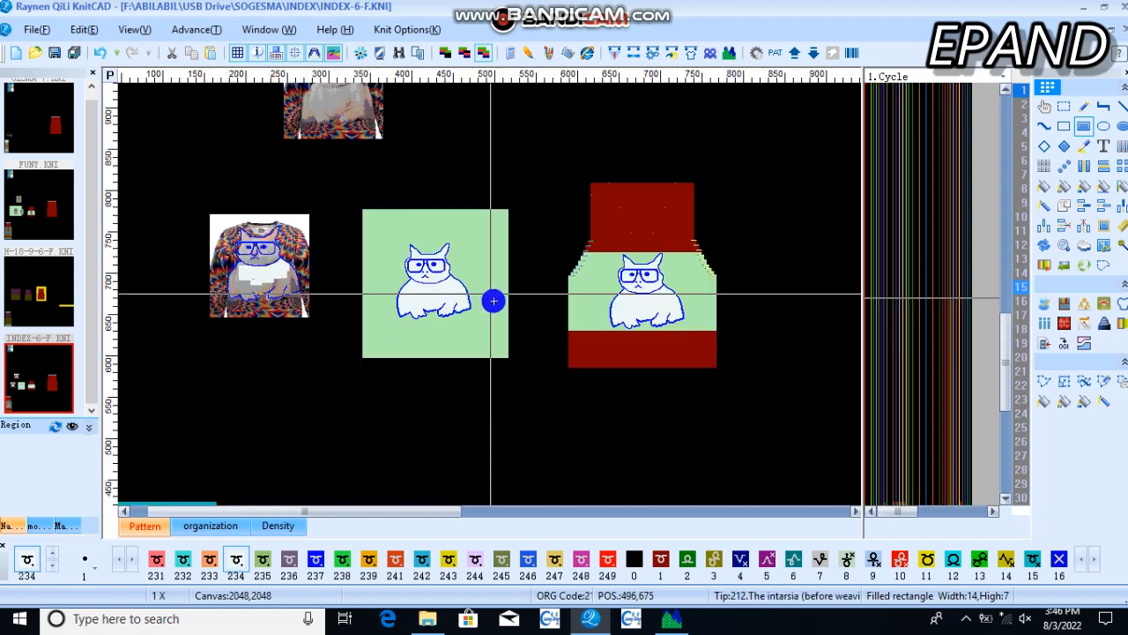
scroll(488, 292, up, 1)
scroll(455, 280, down, 1)
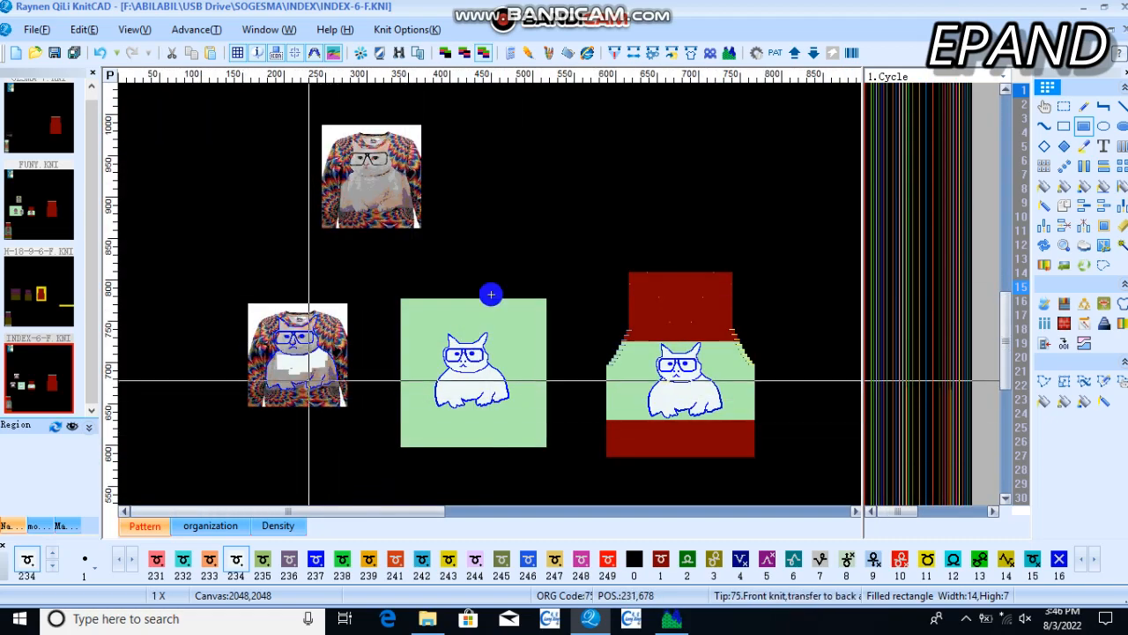
Fill the cat's left shoulder area on the sweater picture with colour 234 rectangles alongside the blue outline.
scroll(470, 274, up, 1)
scroll(329, 199, up, 1)
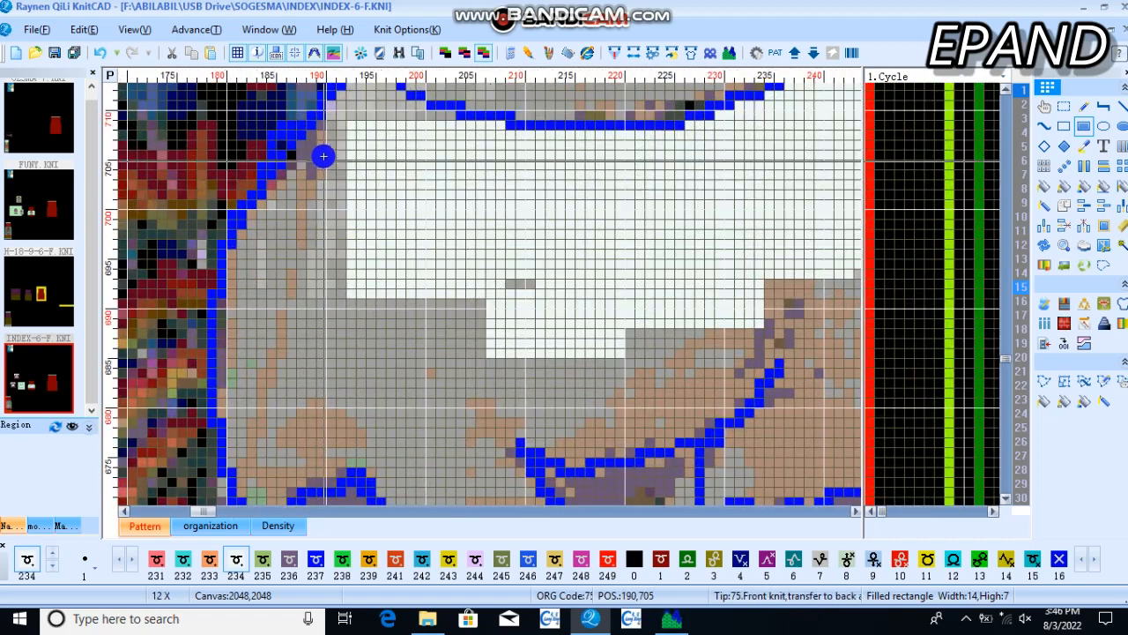
drag(324, 156, 410, 275)
mouse_move(283, 183)
mouse_down()
mouse_move(339, 233)
mouse_move(369, 282)
mouse_up()
drag(267, 194, 314, 284)
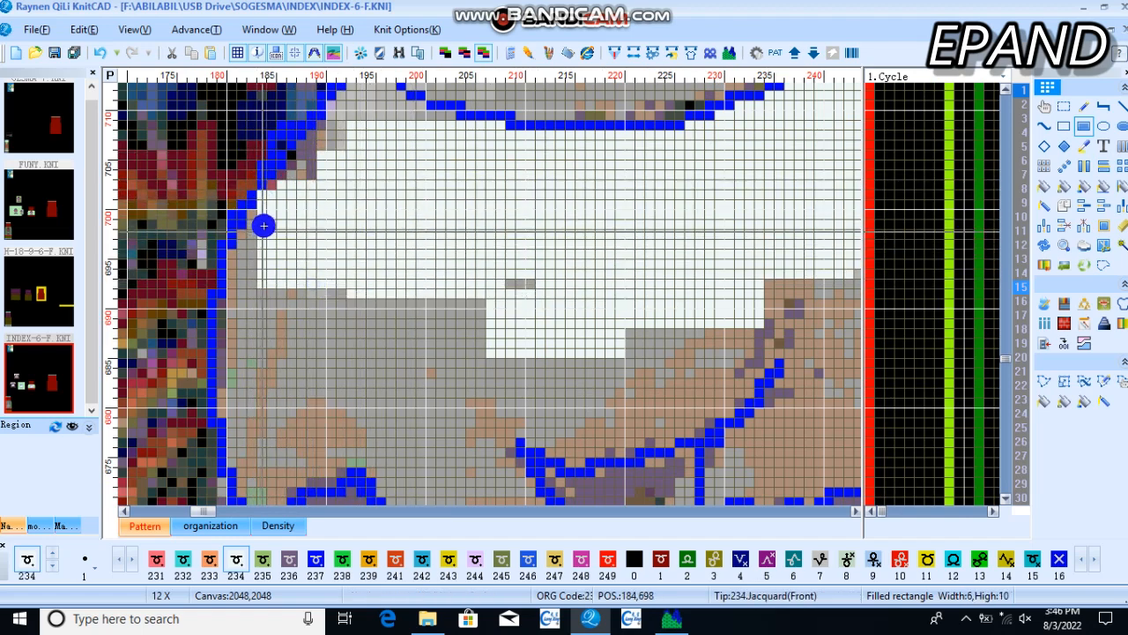
Fill the cat's left flank and middle belly with colour 234 rectangles, reaching down to about row 684.
drag(264, 226, 376, 368)
drag(231, 253, 429, 373)
drag(428, 373, 587, 254)
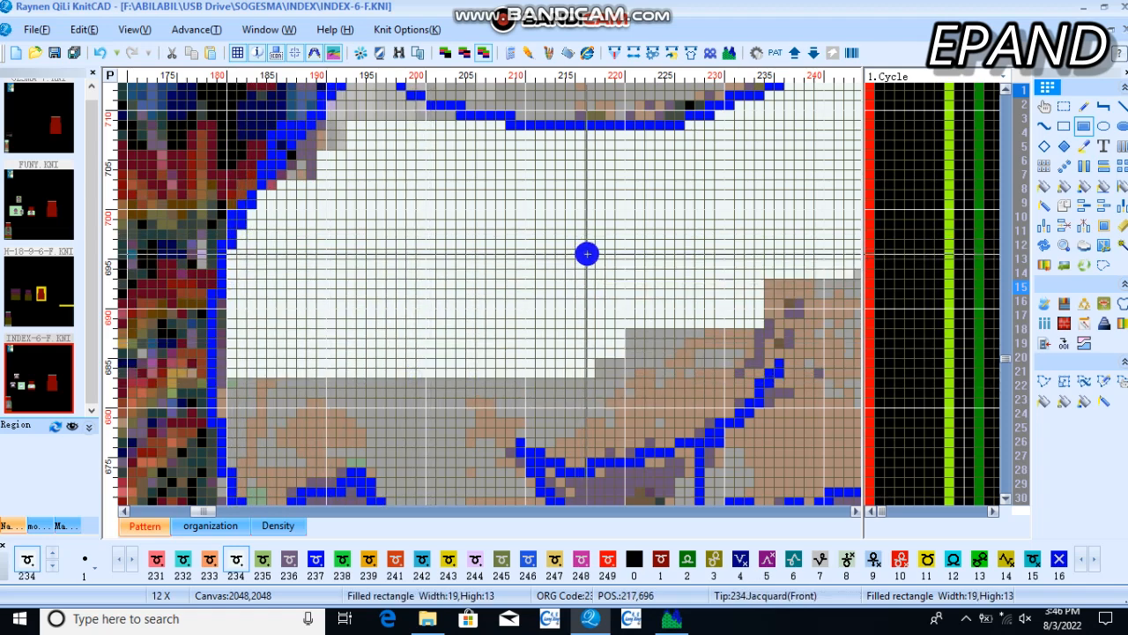
drag(659, 351, 569, 294)
drag(684, 345, 555, 291)
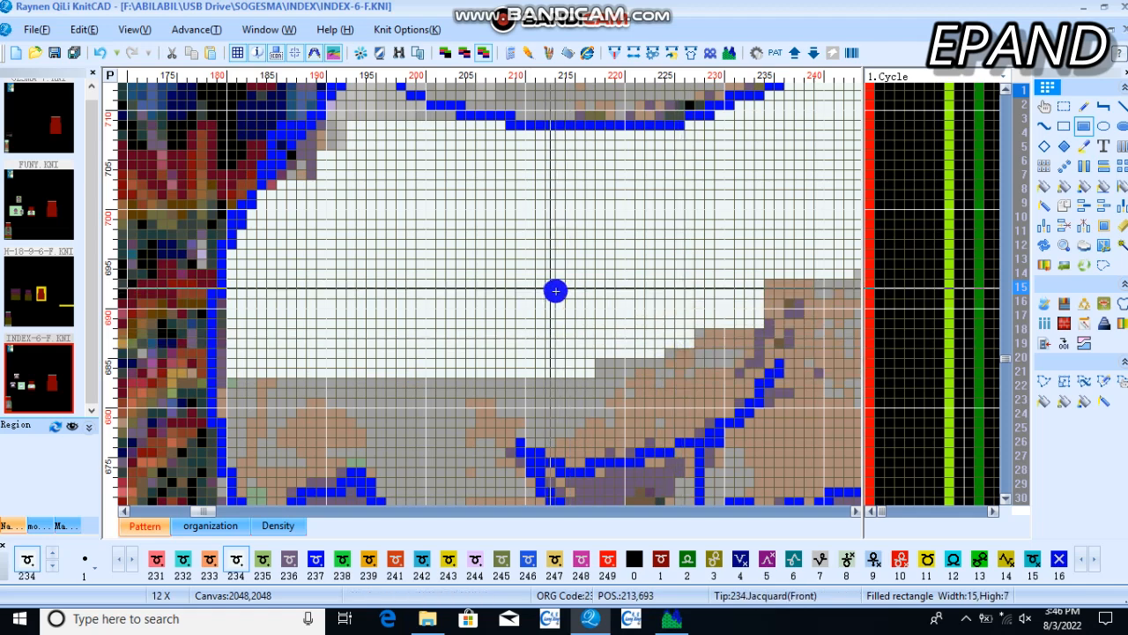
Examine the compiled knitting pattern lower on the canvas, from the cat jacquard down to the ribbing and starting rows.
scroll(733, 370, down, 5)
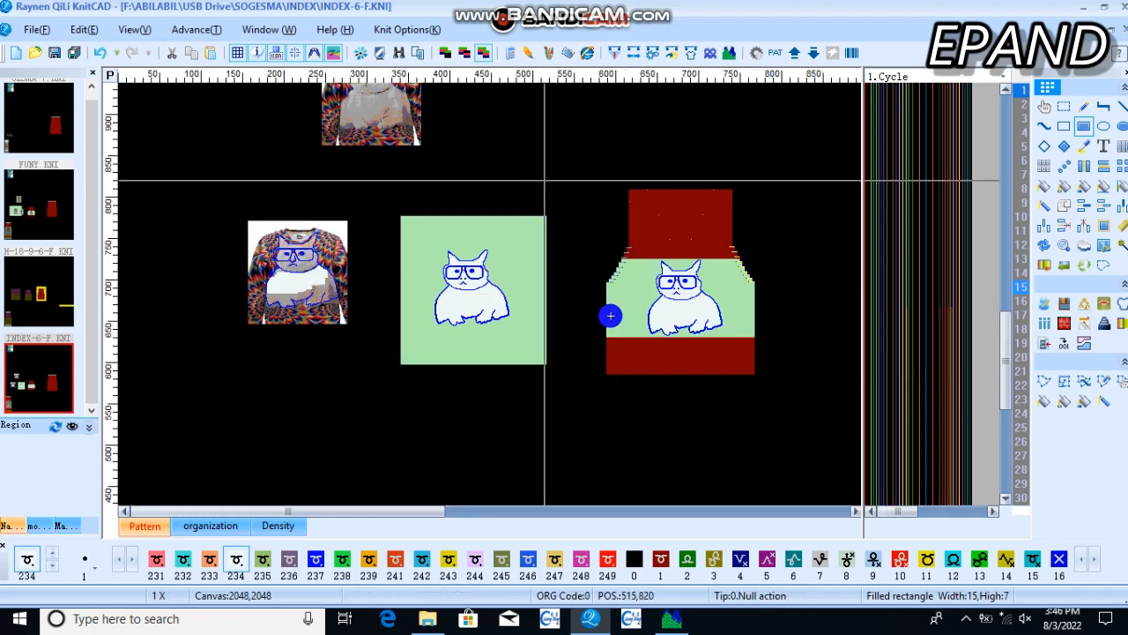
drag(1006, 342, 1010, 403)
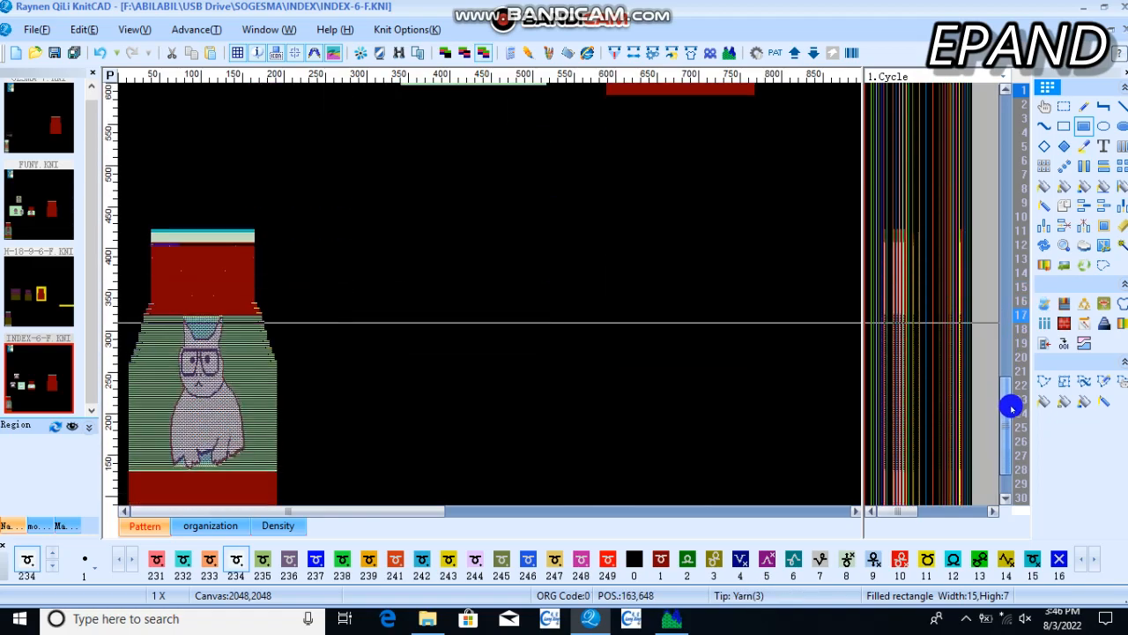
scroll(162, 347, up, 1)
scroll(327, 290, up, 2)
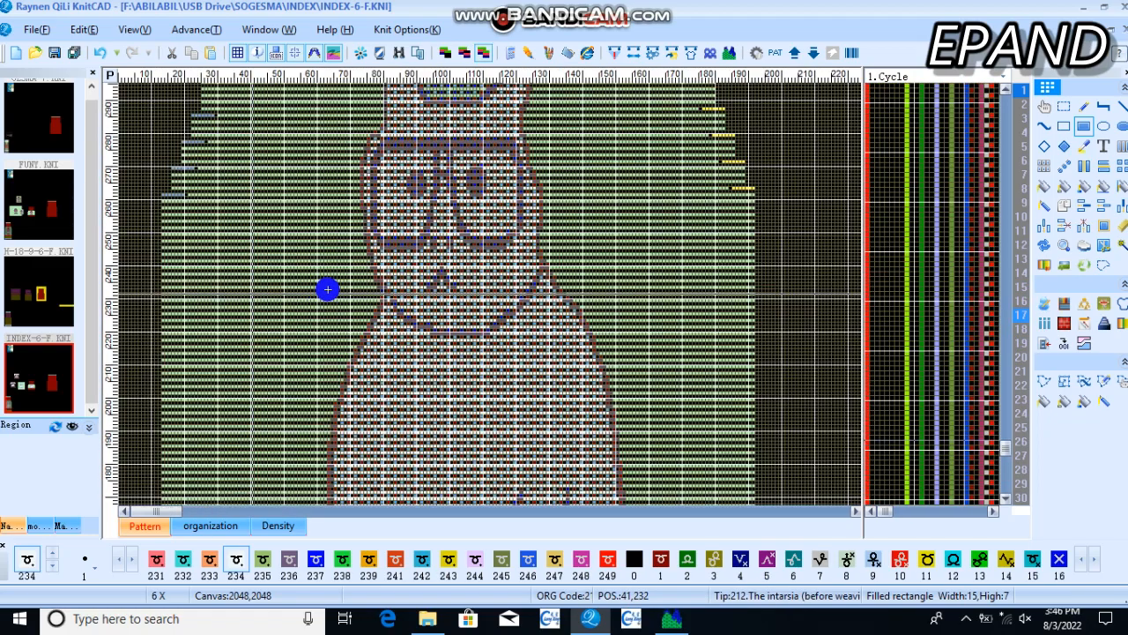
scroll(163, 443, down, 3)
scroll(328, 334, up, 2)
scroll(327, 334, down, 2)
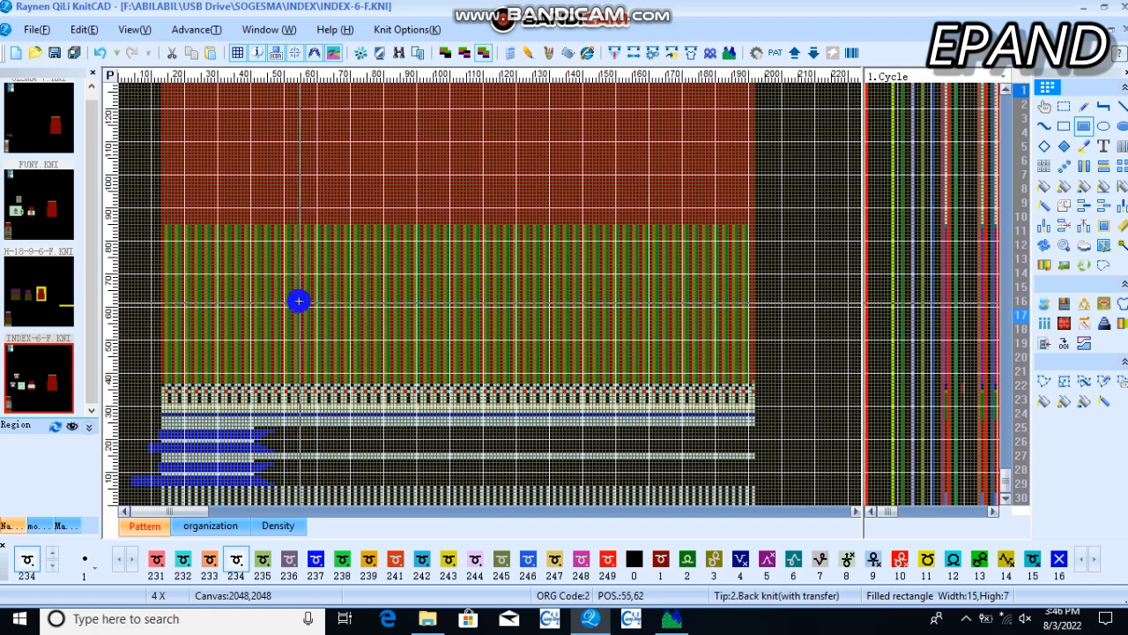
scroll(144, 491, up, 5)
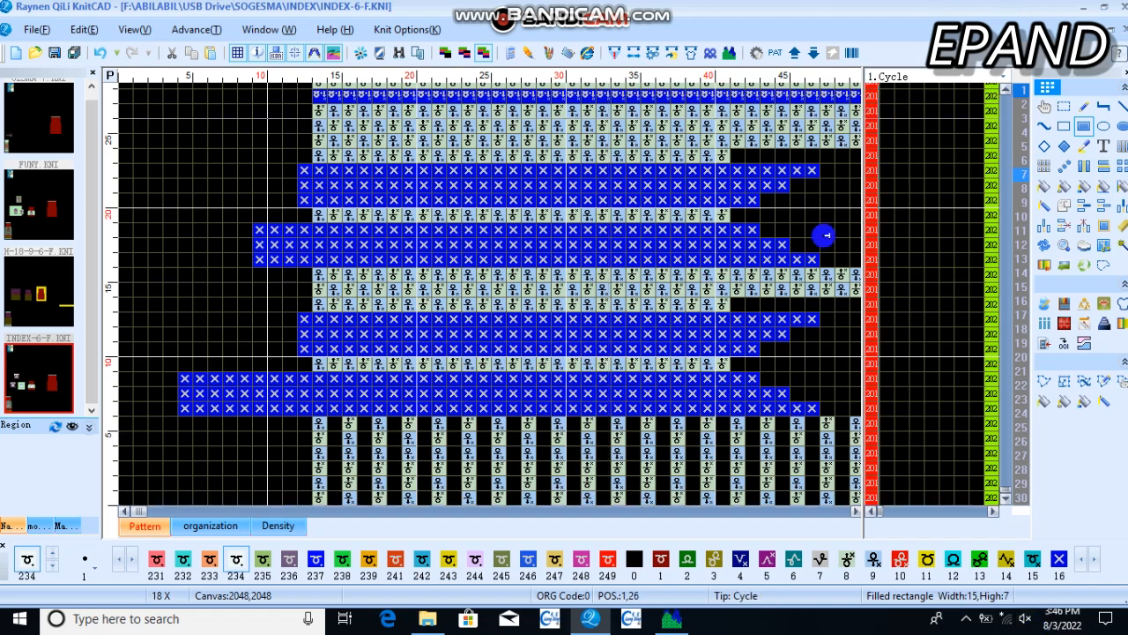
scroll(440, 370, down, 1)
scroll(480, 360, down, 1)
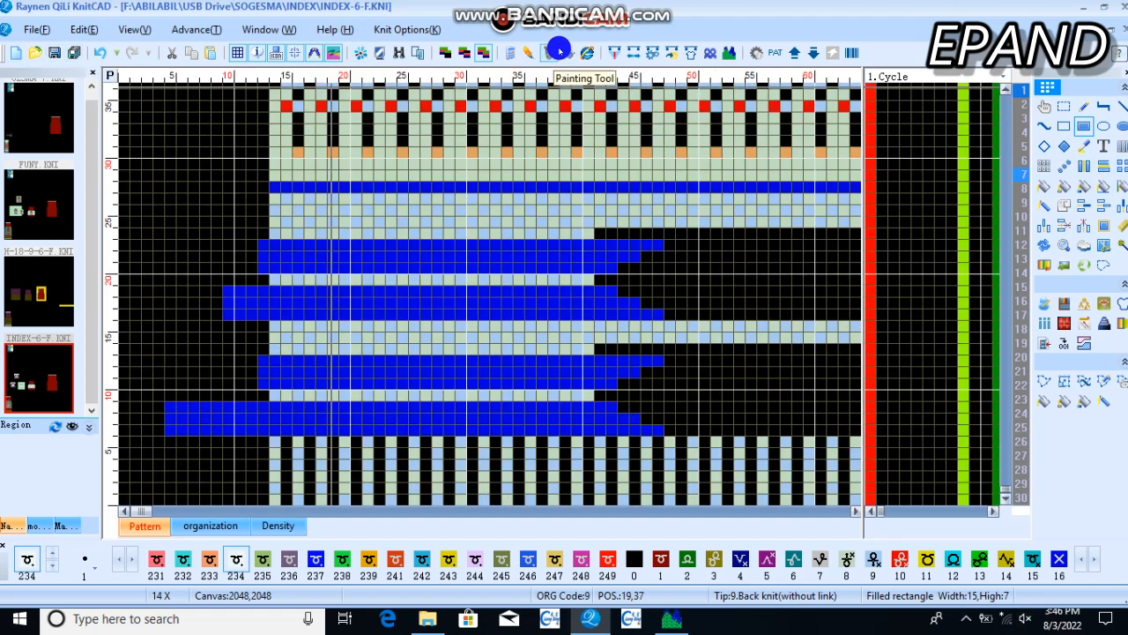
click(687, 54)
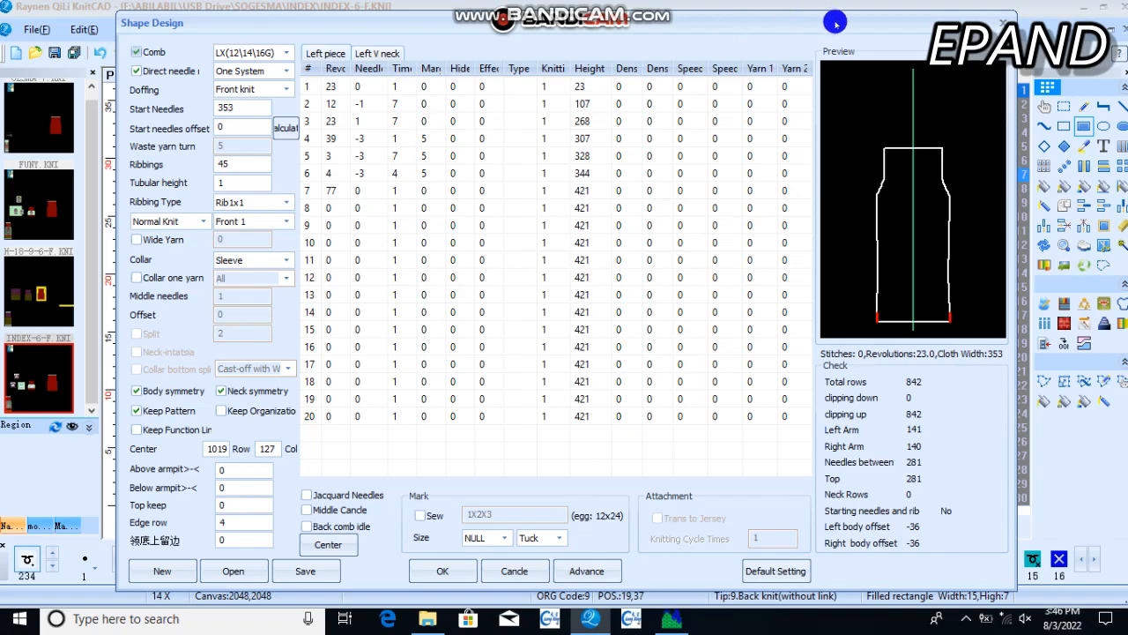
click(996, 20)
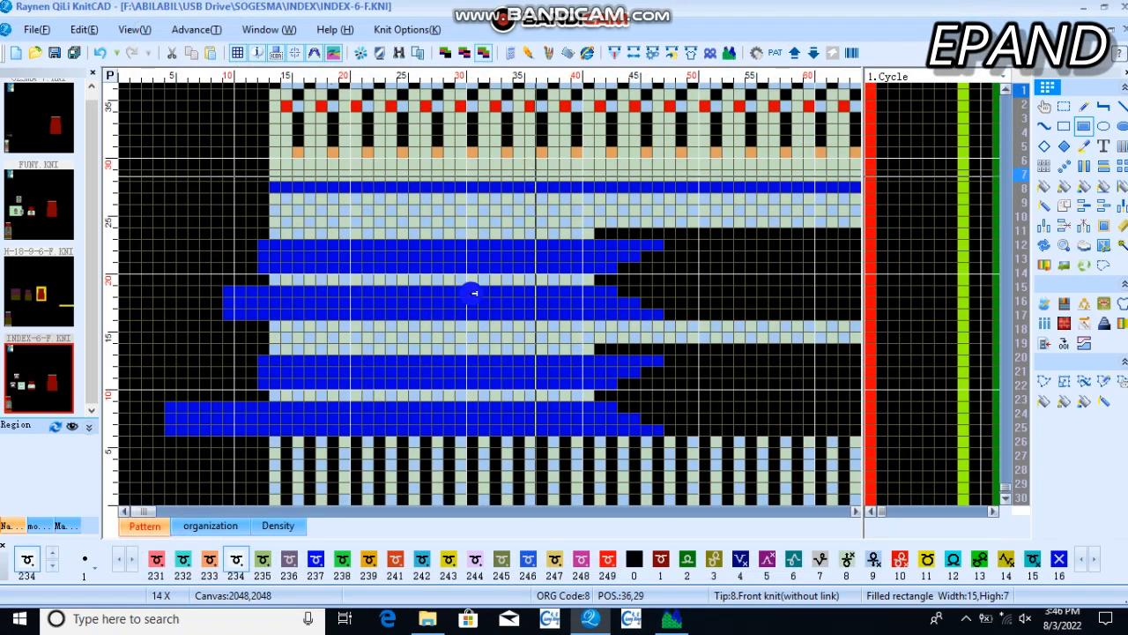
Regenerate the garment shape with the ribbing type set to Rib2x1 and the rib start set to Front 2.
scroll(474, 293, down, 3)
scroll(379, 293, up, 4)
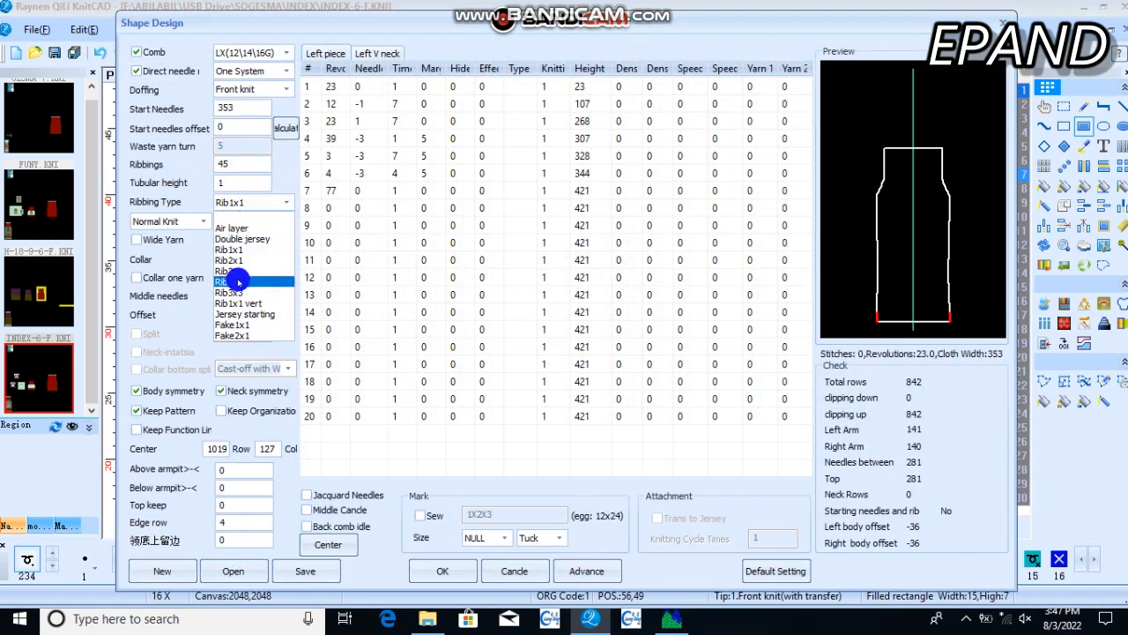
click(241, 262)
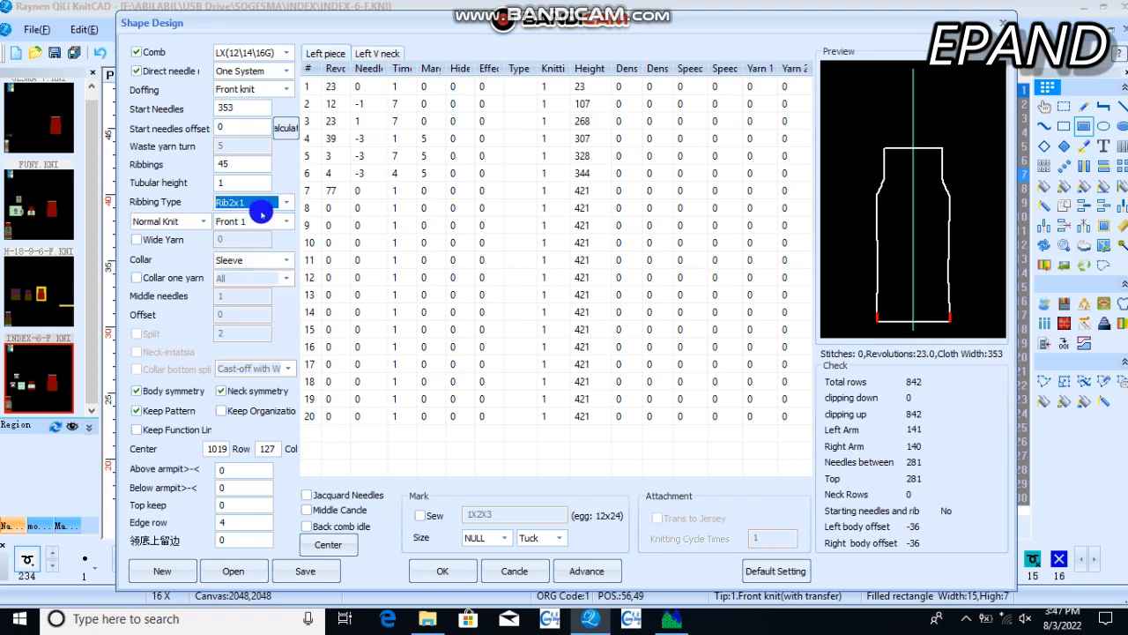
click(242, 256)
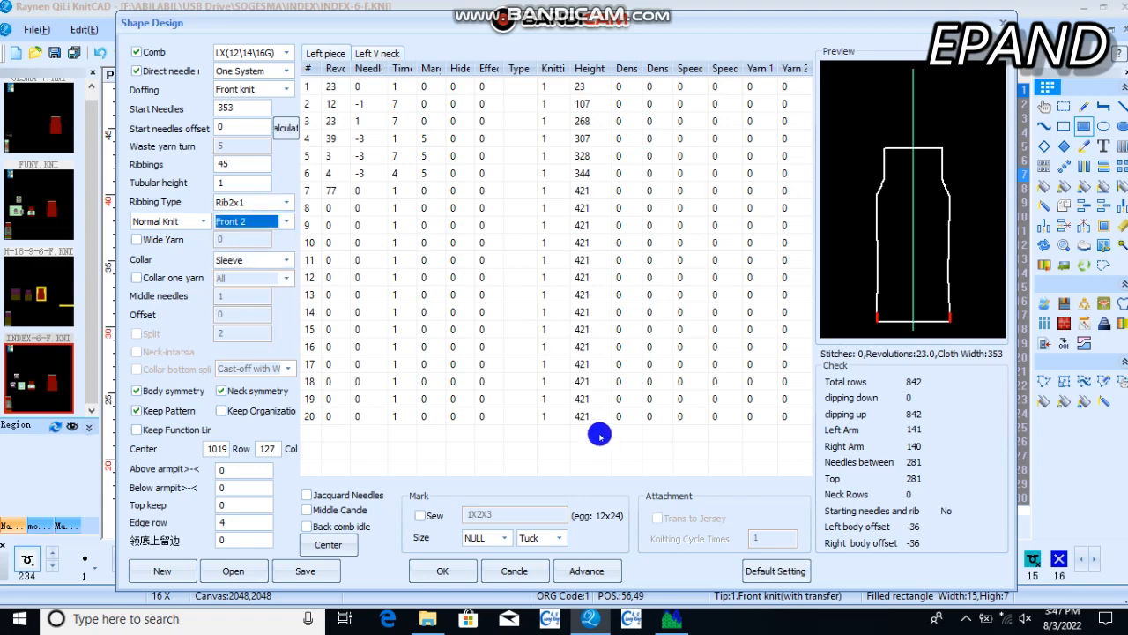
click(424, 573)
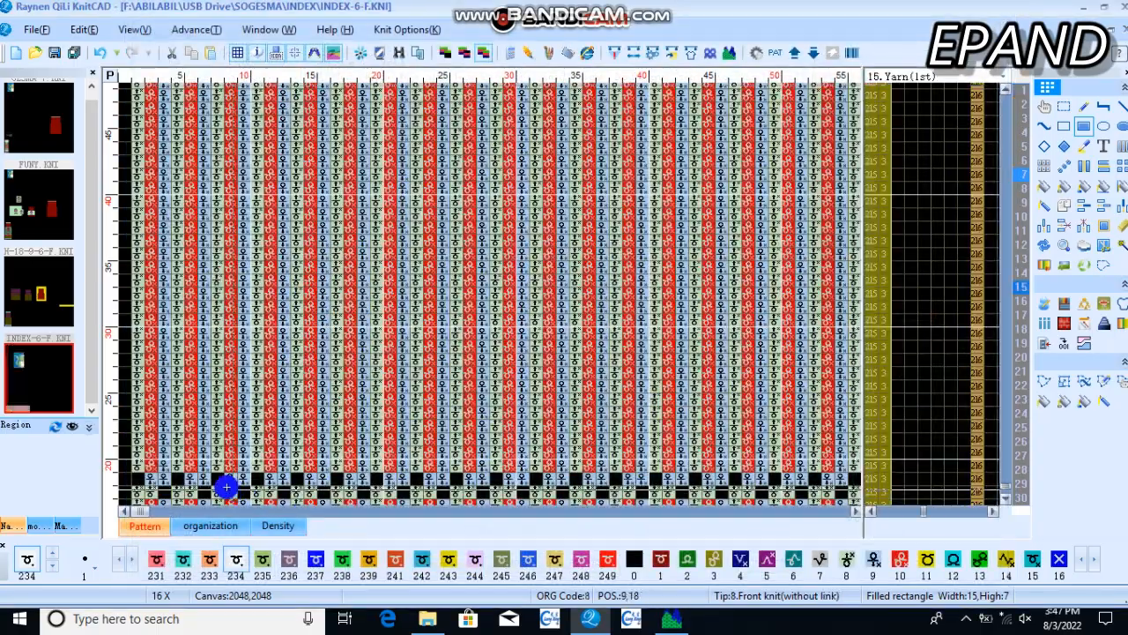
Copy columns 2 to 7 of the lowest 19 rows of the Rib2x1 start, and undo the shape regeneration.
scroll(124, 507, up, 4)
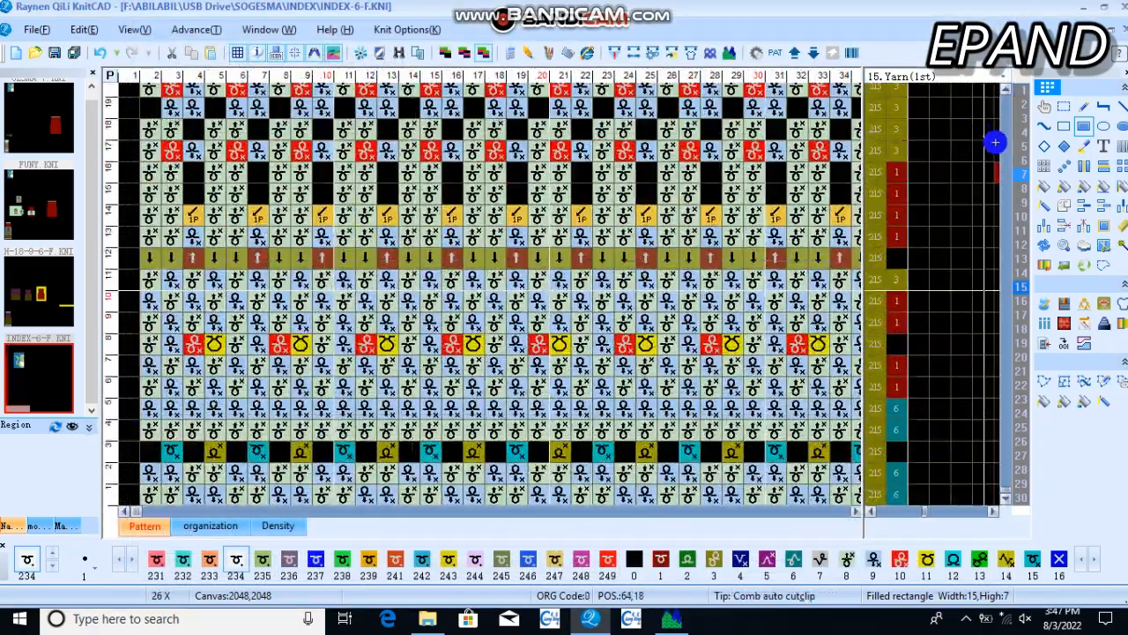
click(1045, 166)
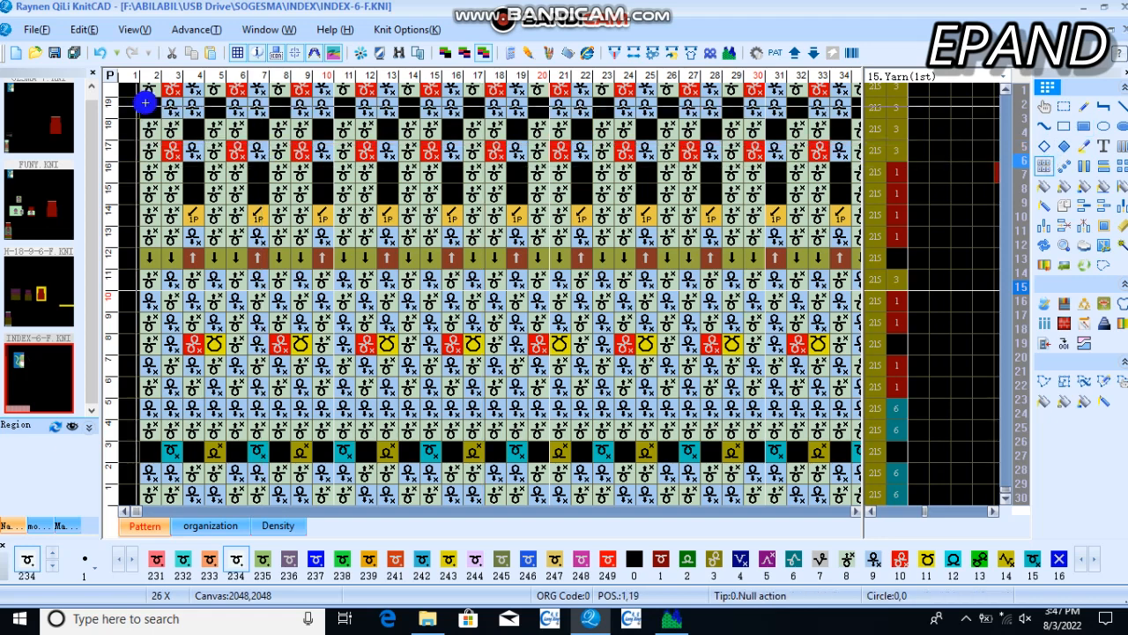
drag(150, 110, 251, 495)
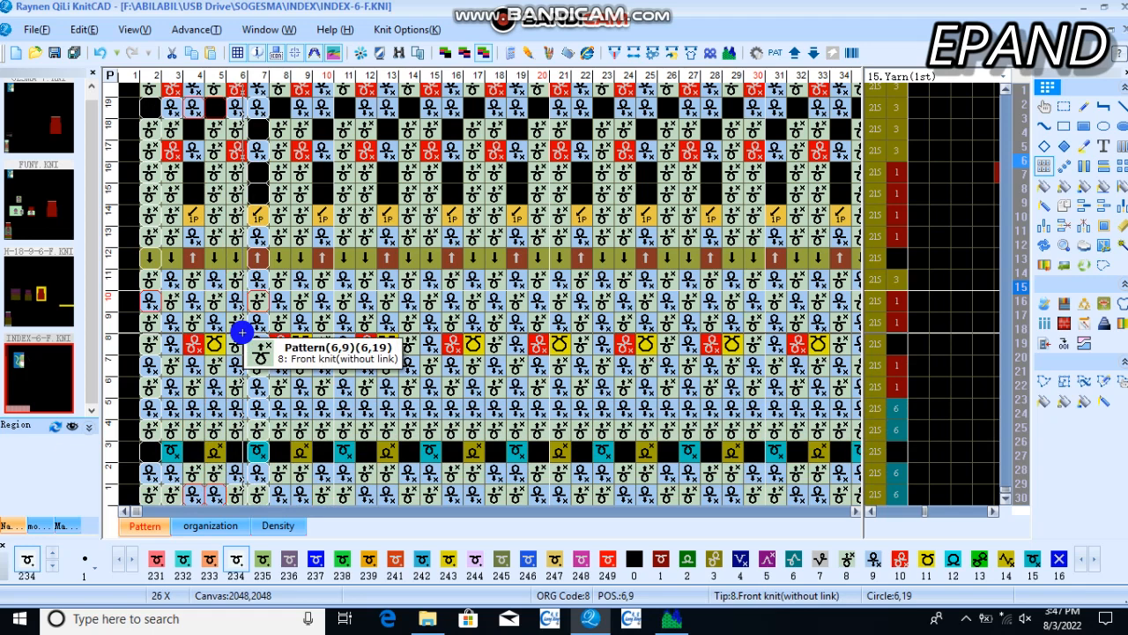
right_click(204, 290)
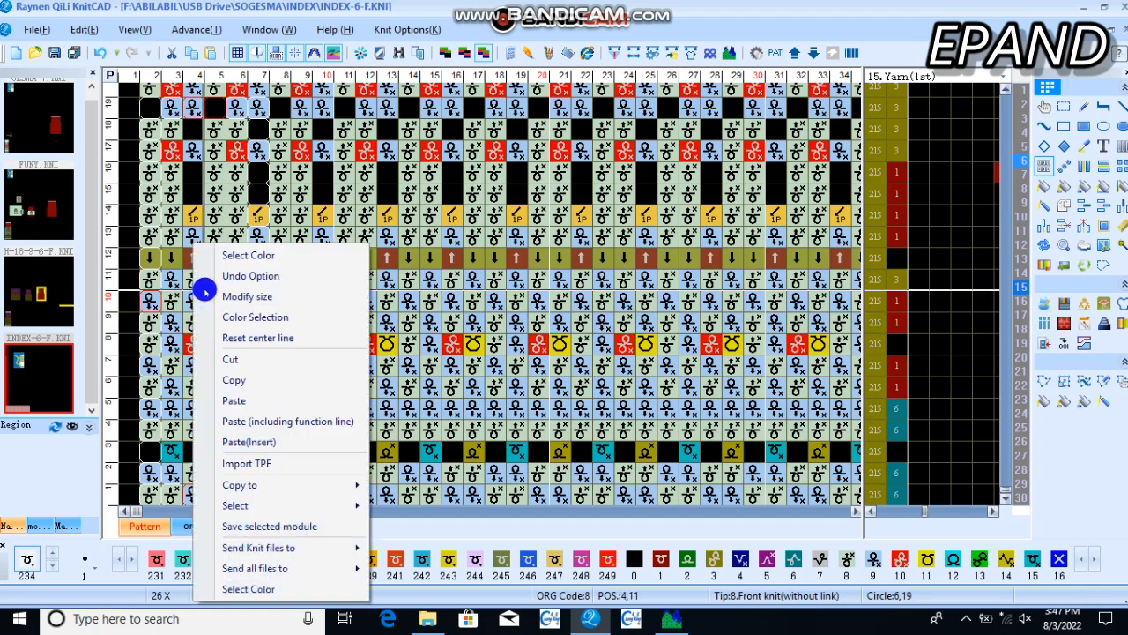
click(245, 379)
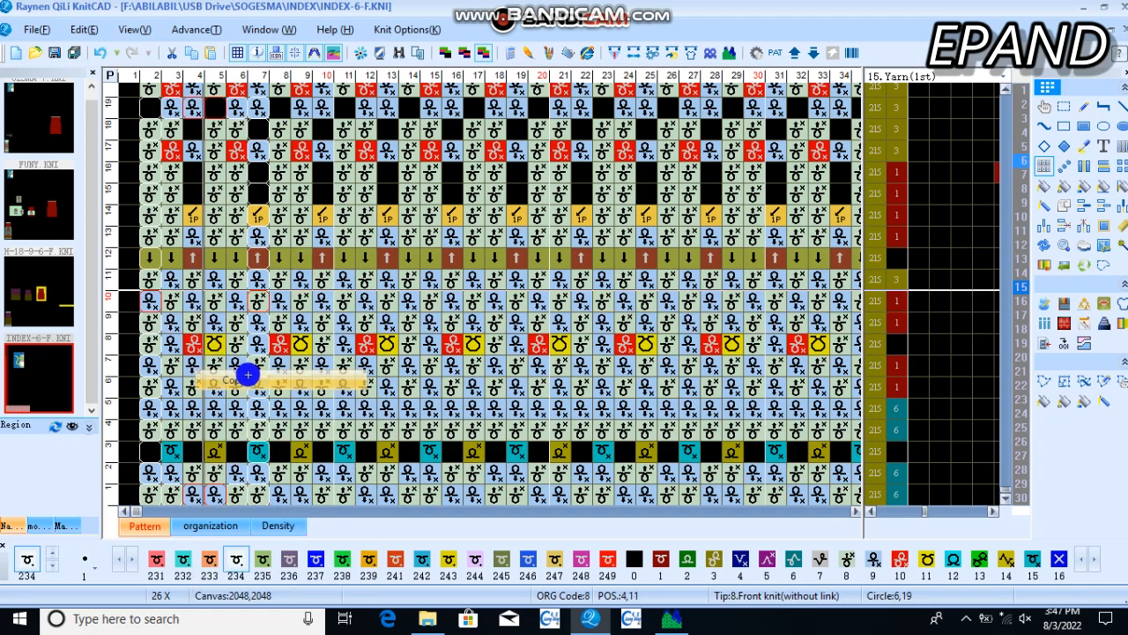
click(99, 50)
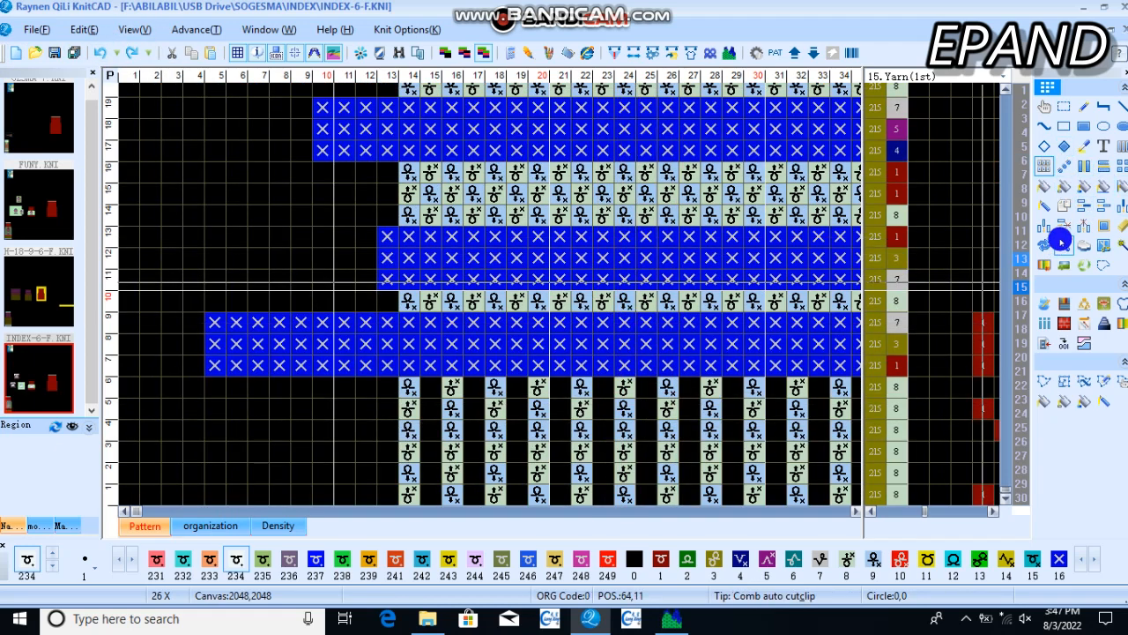
Delete the ten lowest starting rows of the jacquard pattern, two rows at a time.
click(1064, 226)
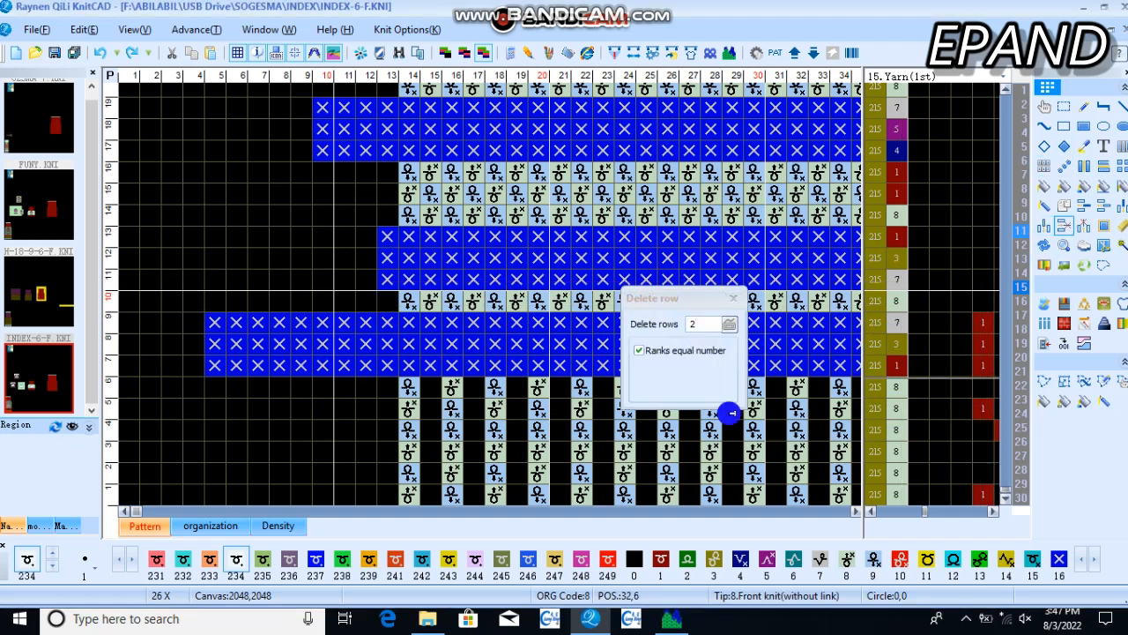
click(632, 500)
click(632, 499)
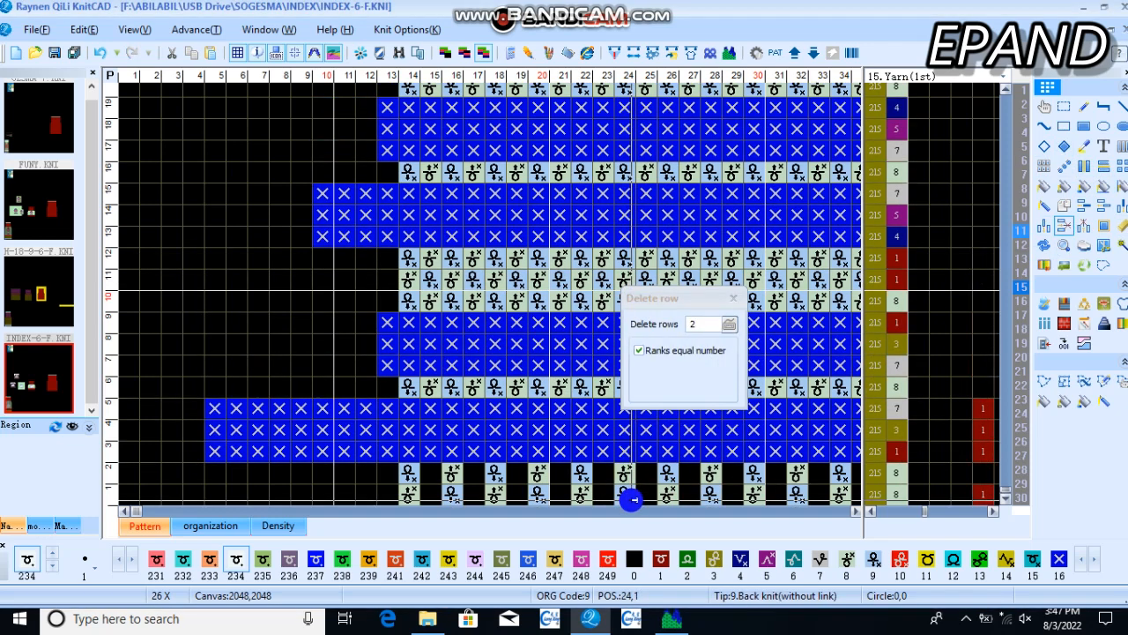
click(632, 500)
click(632, 499)
click(632, 499)
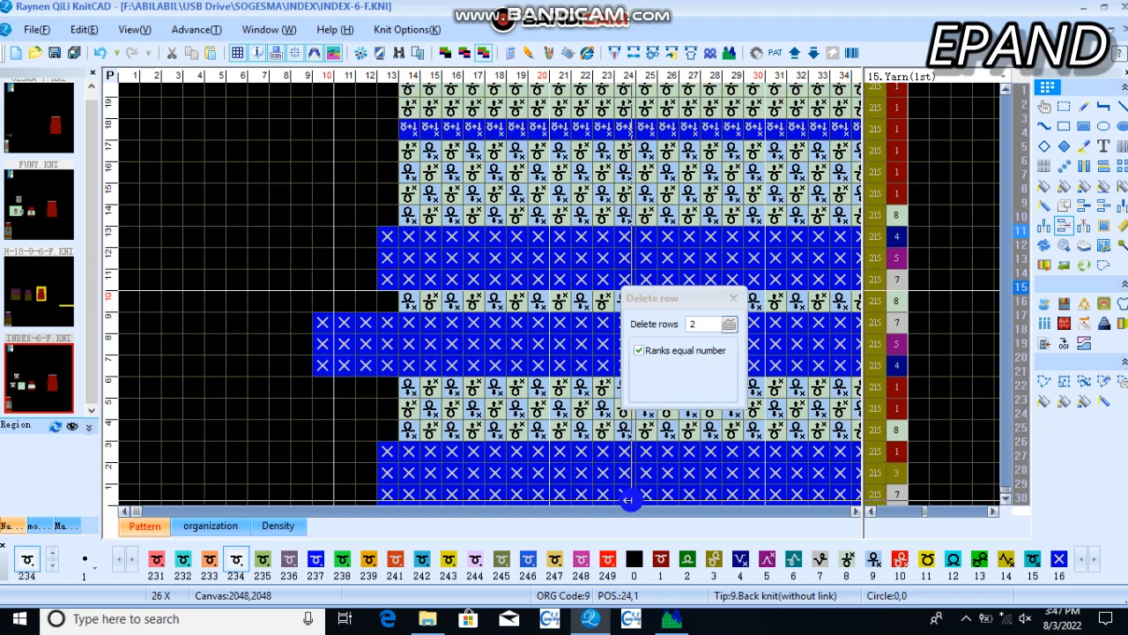
Paste the copied Rib2x1 block over columns 14 to 19, rows 9 to 27, and undo any stray row change.
scroll(567, 413, down, 2)
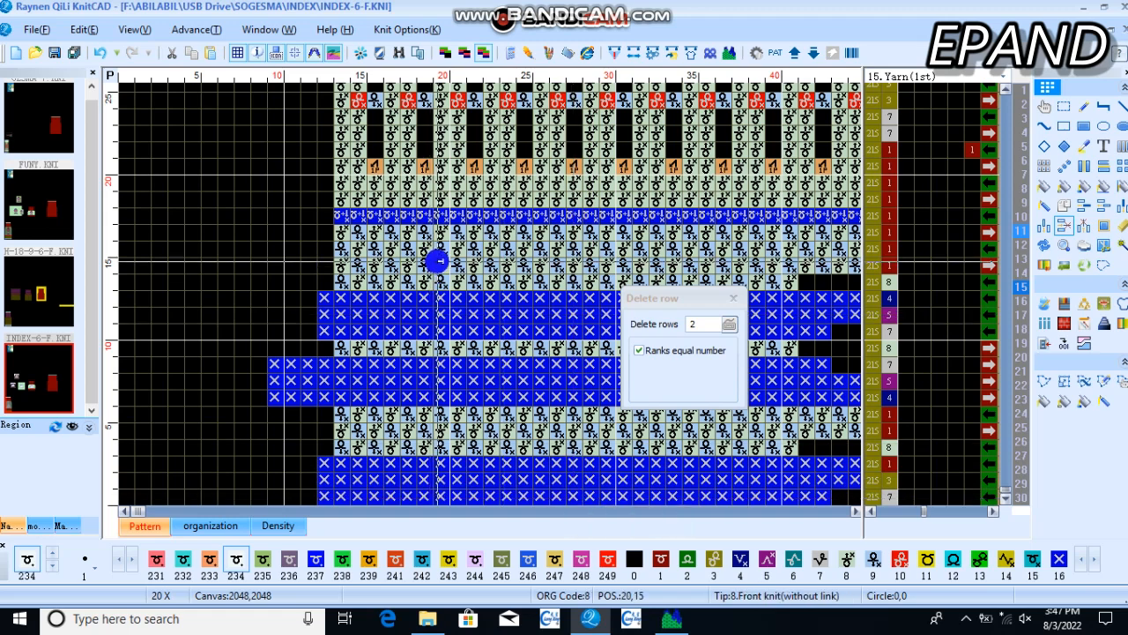
right_click(435, 257)
click(469, 411)
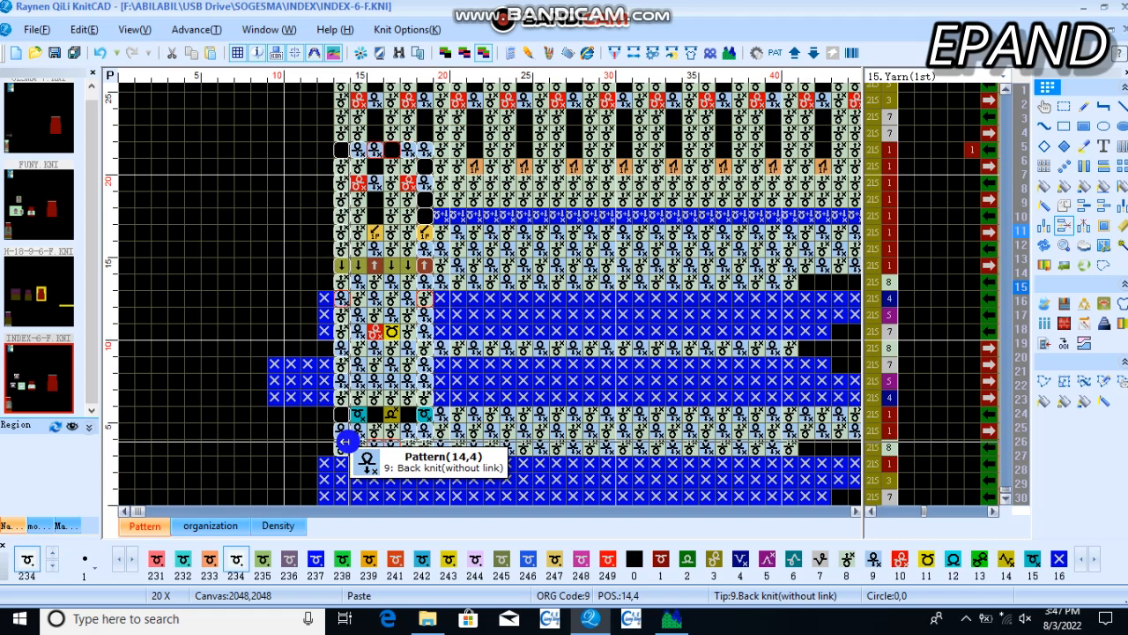
scroll(347, 441, down, 1)
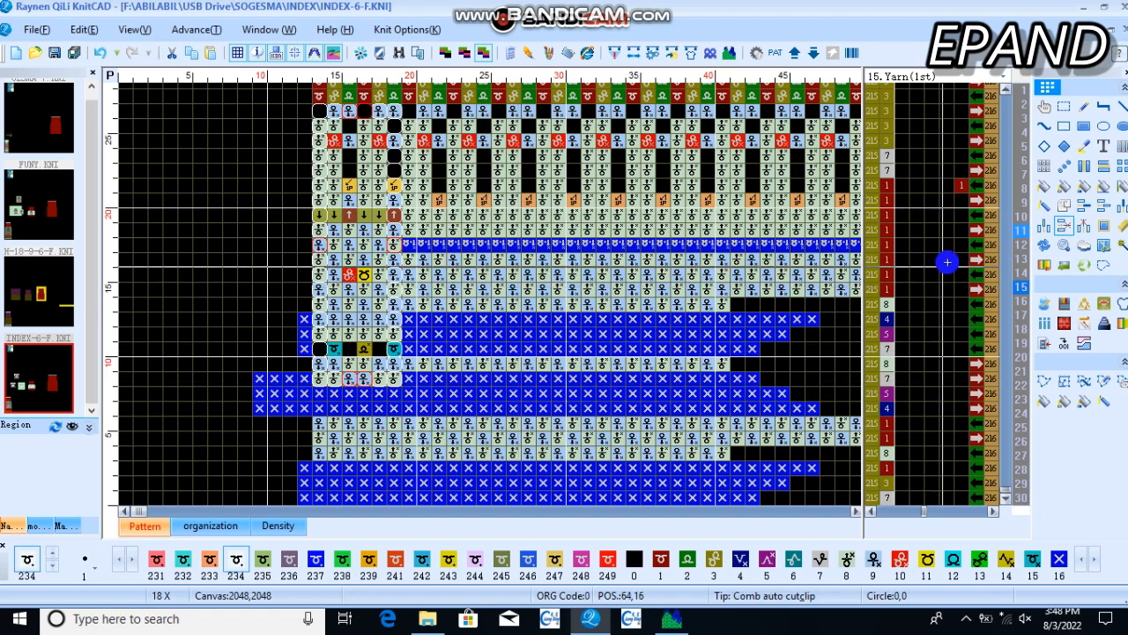
click(249, 205)
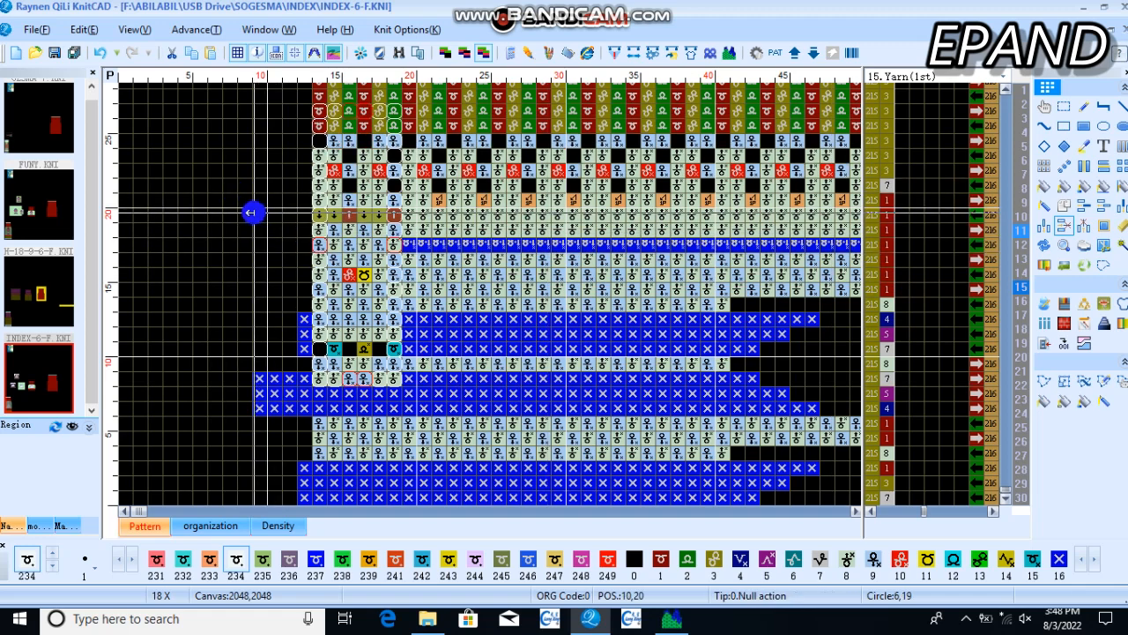
click(97, 51)
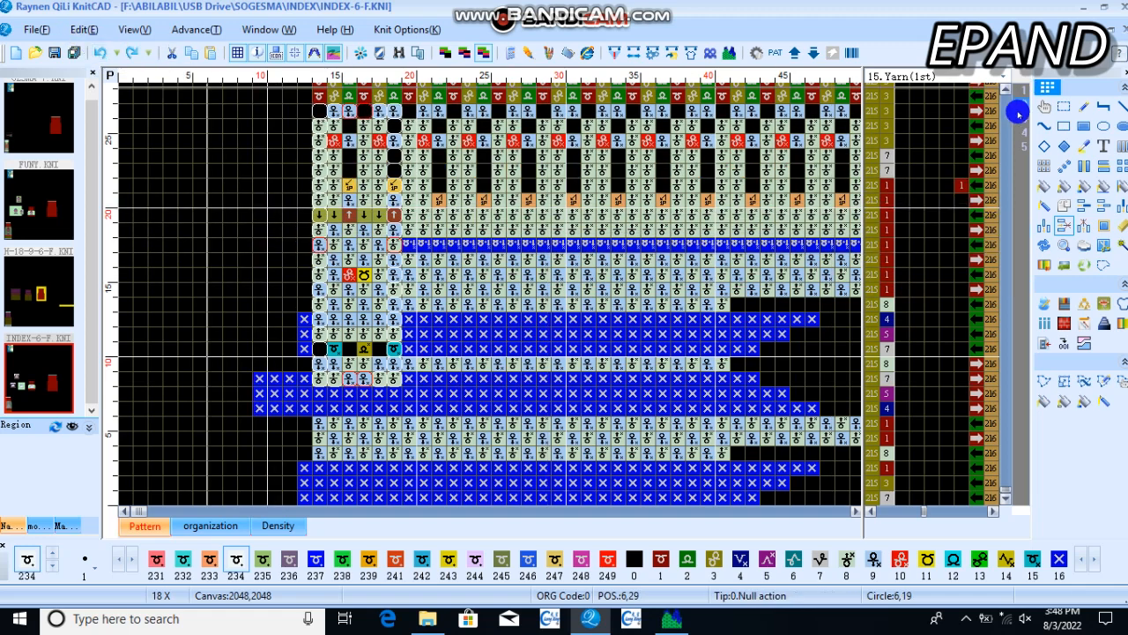
Delete the eight rows beneath the pasted Rib2x1 block, two rows at a time.
drag(172, 148, 251, 217)
click(1067, 227)
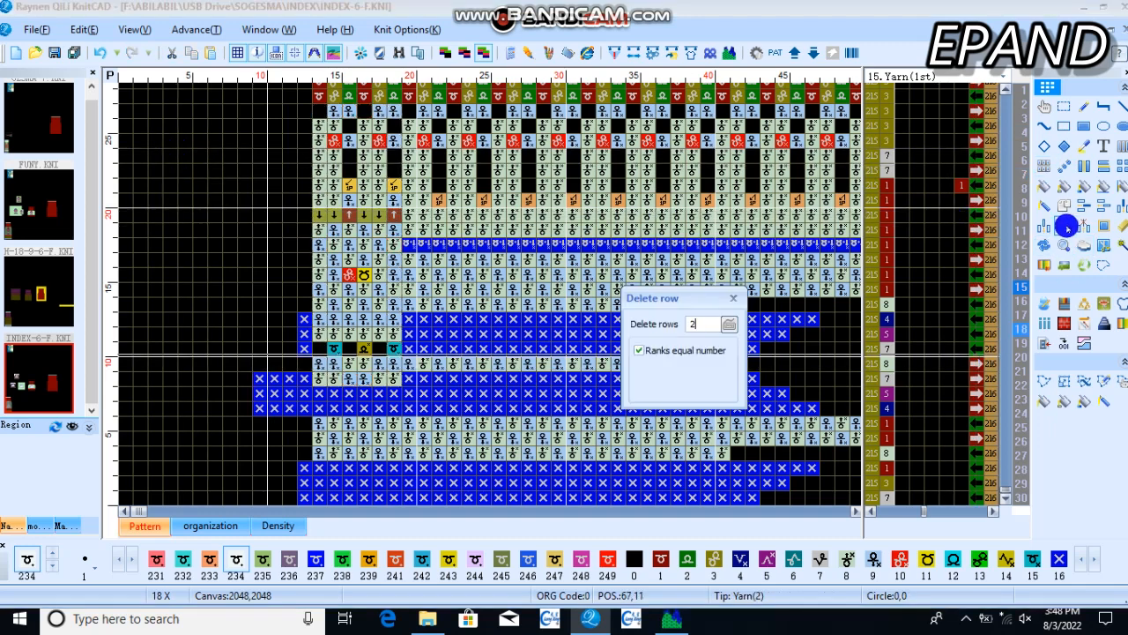
click(406, 499)
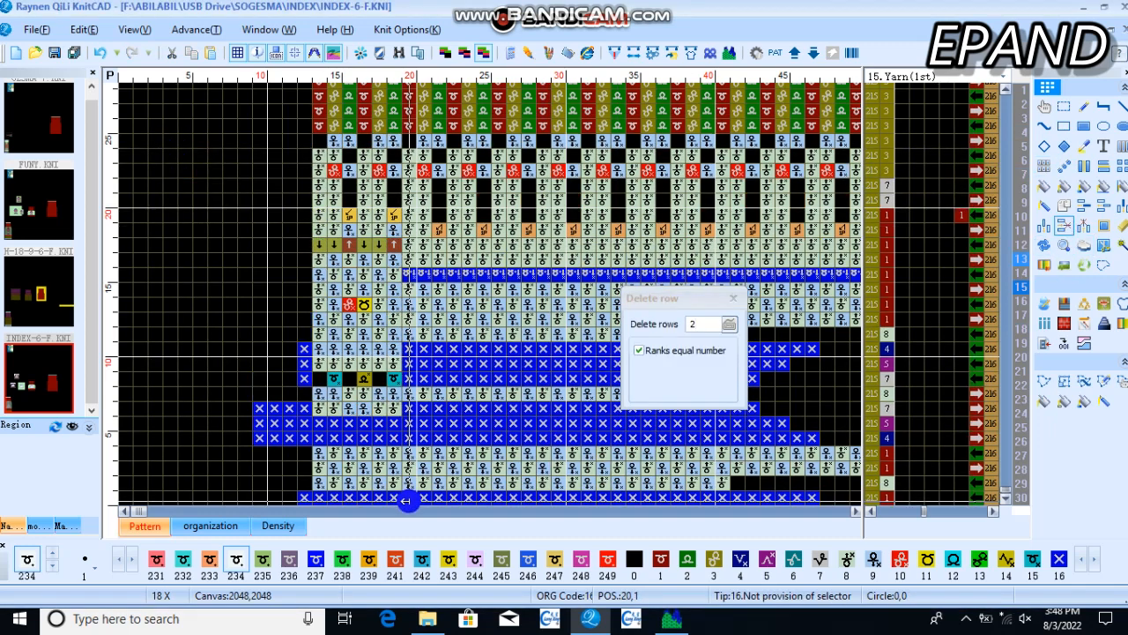
click(408, 500)
click(410, 500)
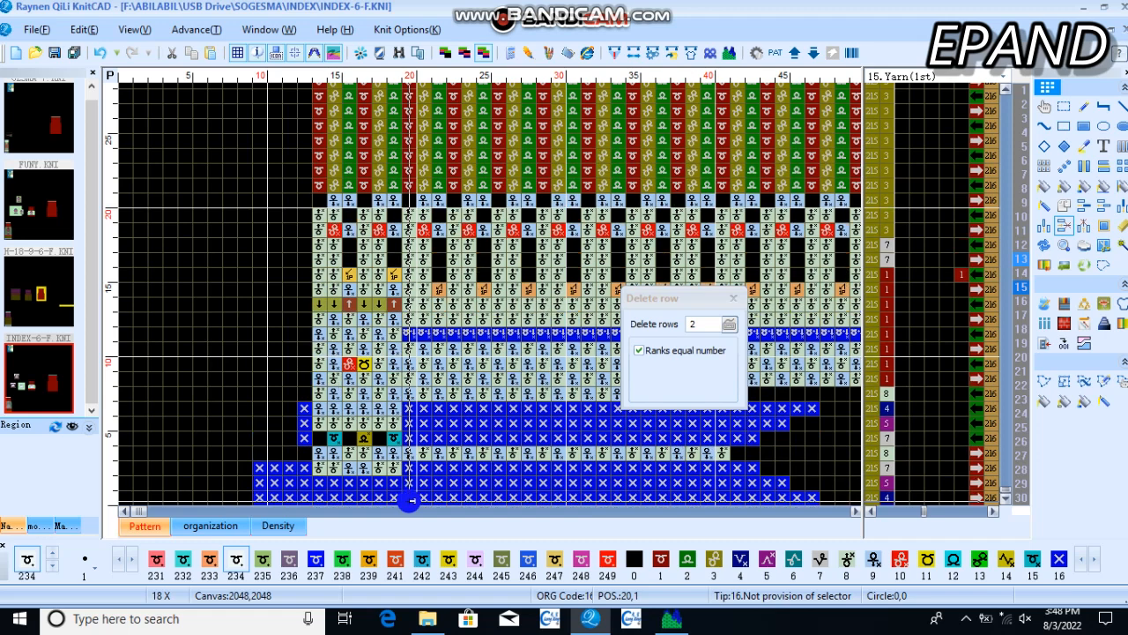
click(409, 499)
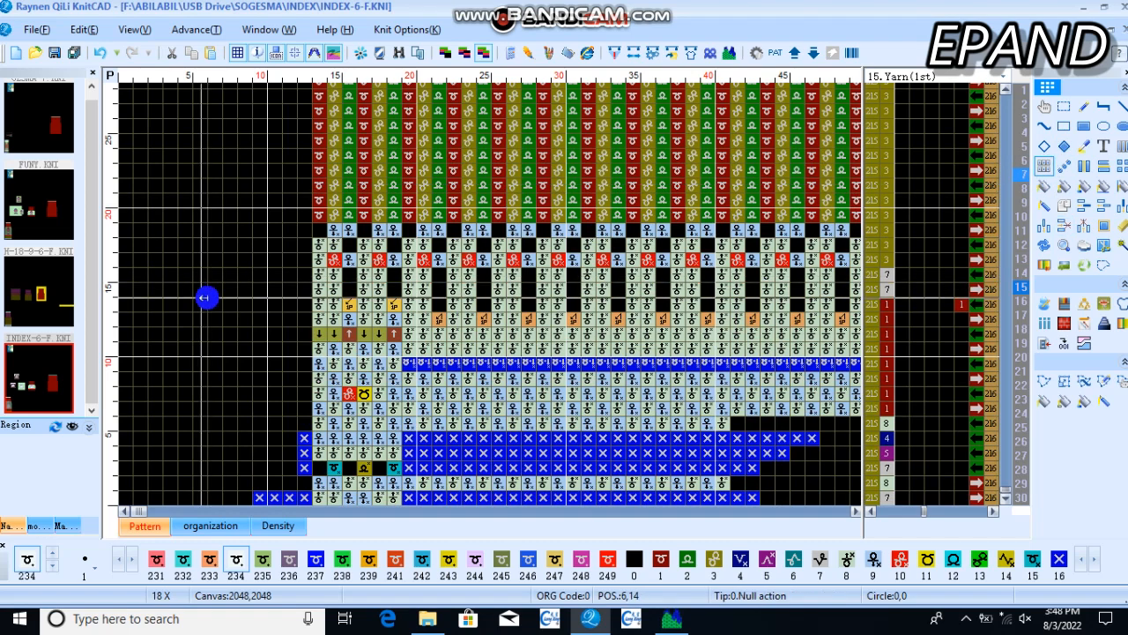
Clear the leftover blue stitches beside the pasted block by flat-copying empty cells over them.
drag(209, 297, 304, 256)
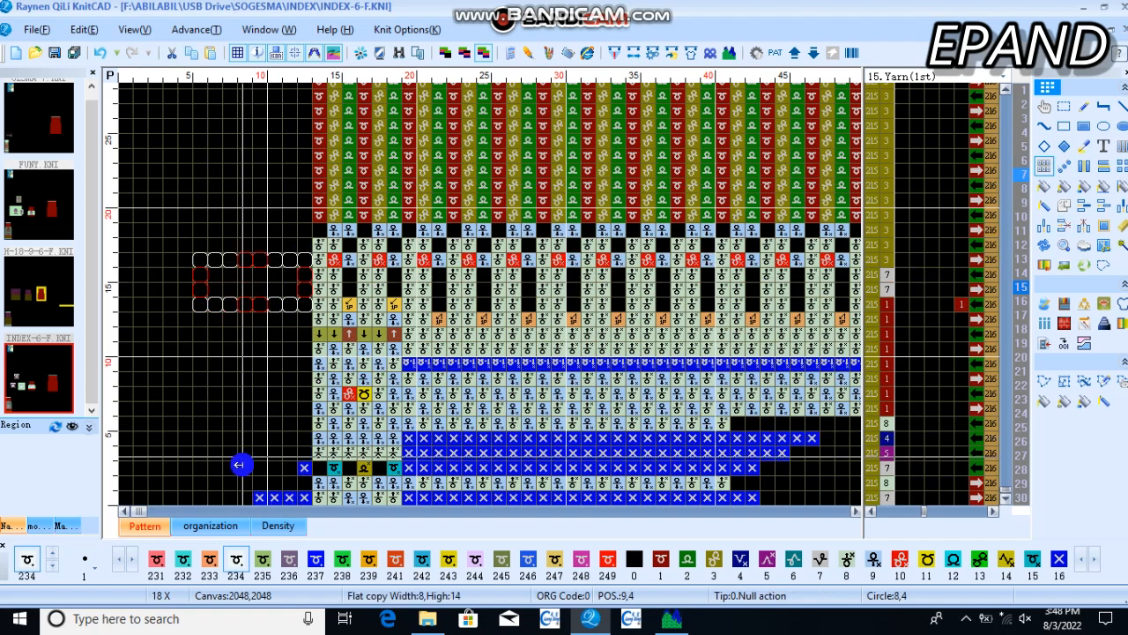
key(Escape)
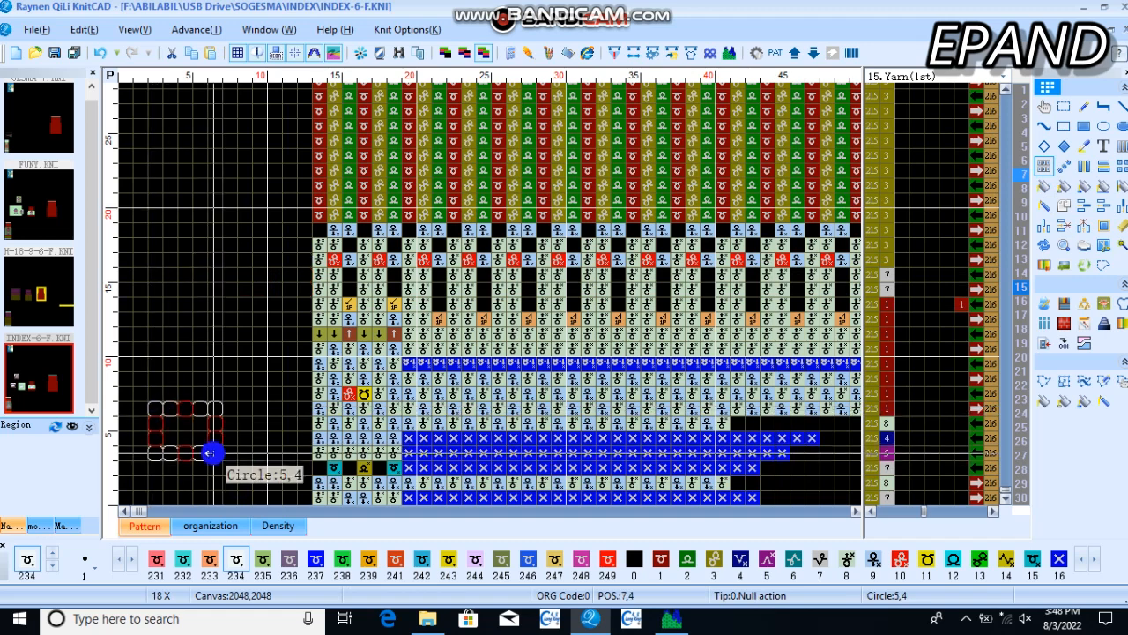
Flat-copy the 3-by-8 rib transition repeat starting at column 14, row 12 across the full garment width to column 192.
drag(327, 220, 635, 287)
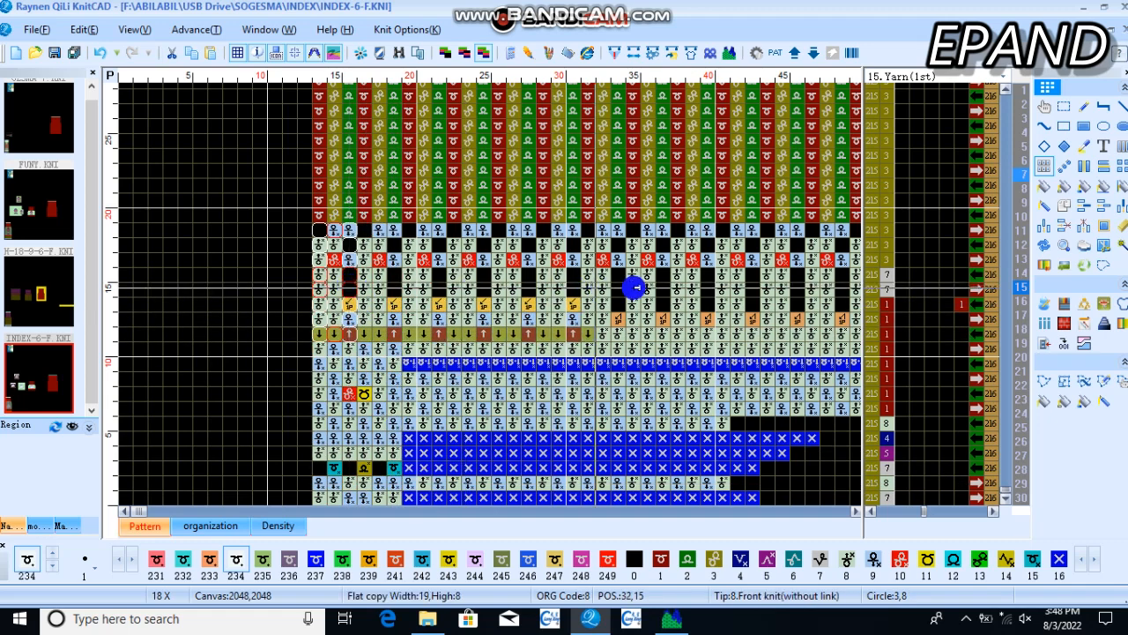
scroll(373, 403, down, 3)
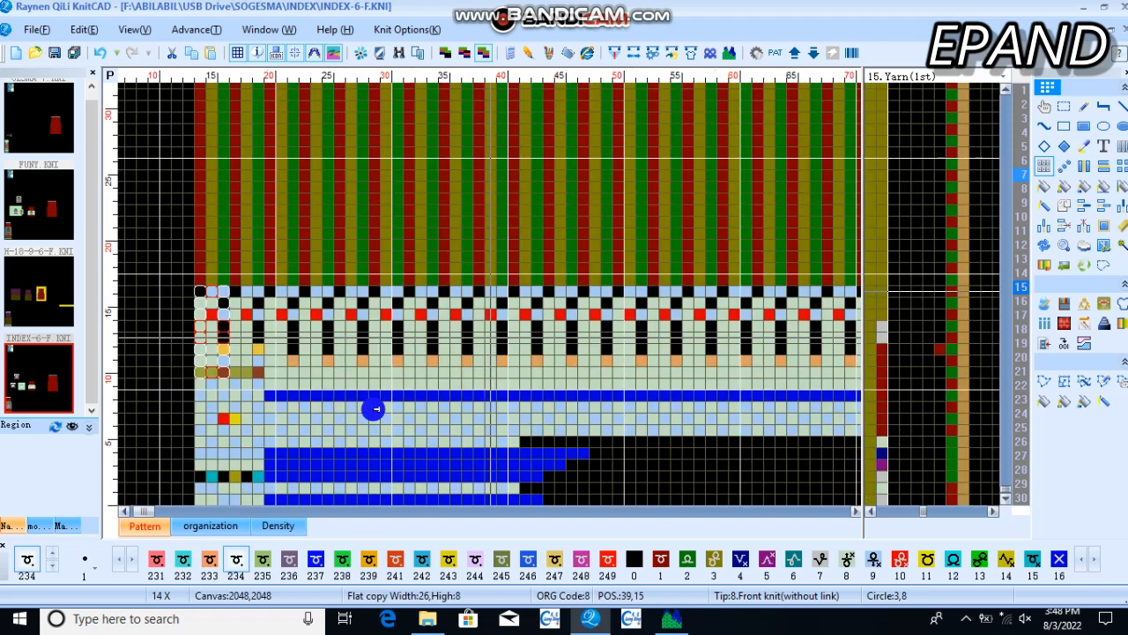
drag(398, 464, 534, 296)
scroll(491, 456, up, 3)
scroll(624, 366, up, 2)
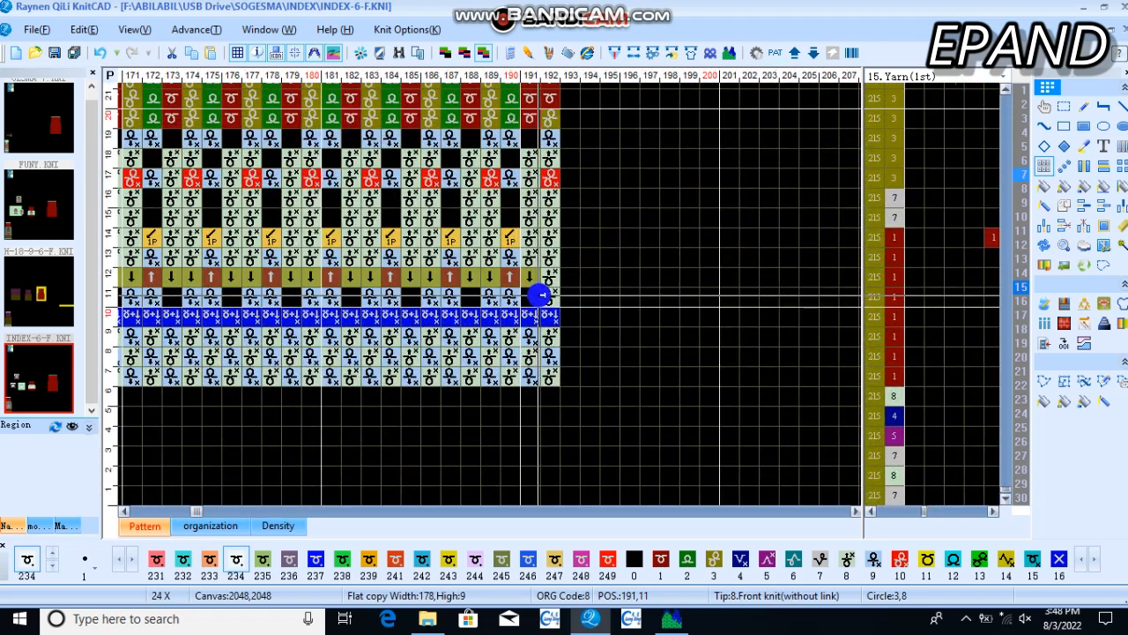
click(545, 293)
scroll(485, 433, down, 4)
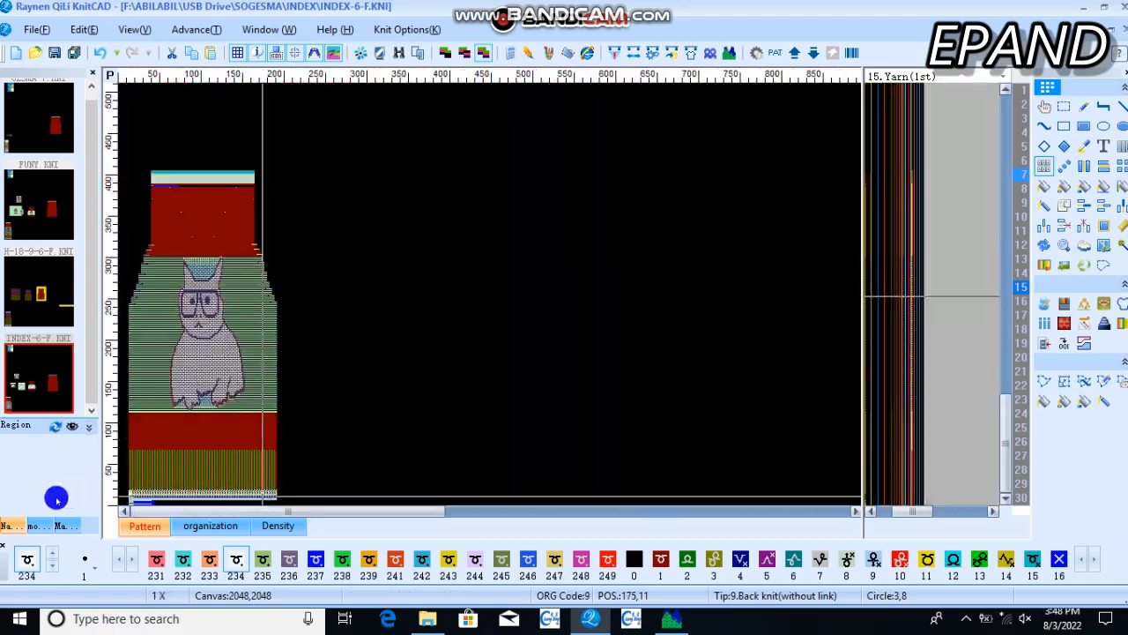
scroll(490, 459, up, 2)
scroll(235, 461, up, 3)
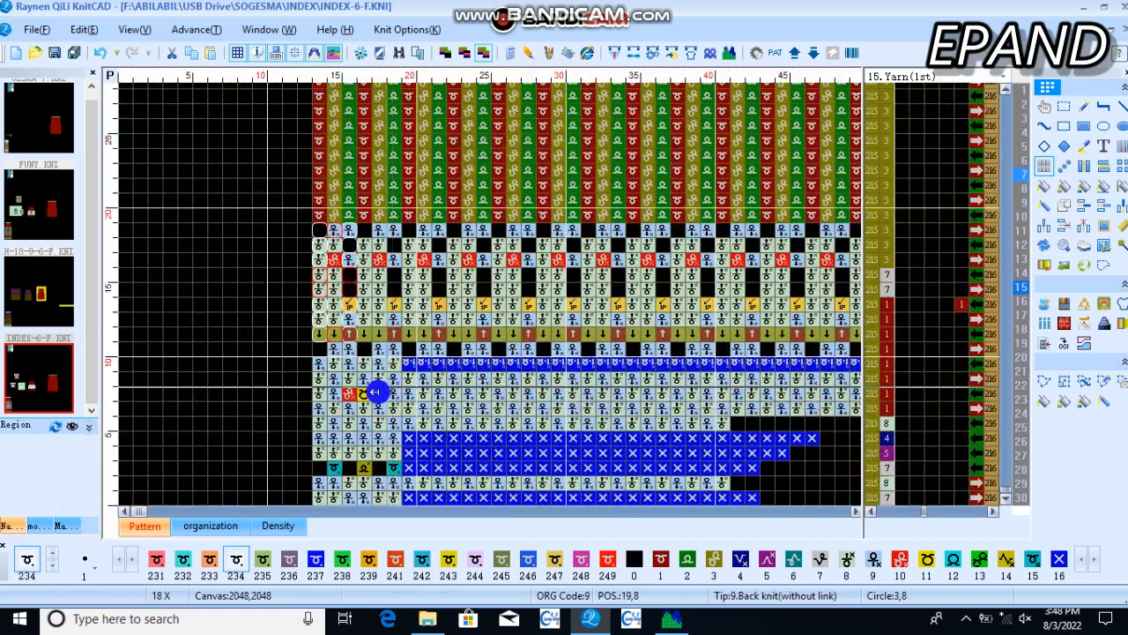
scroll(440, 412, up, 2)
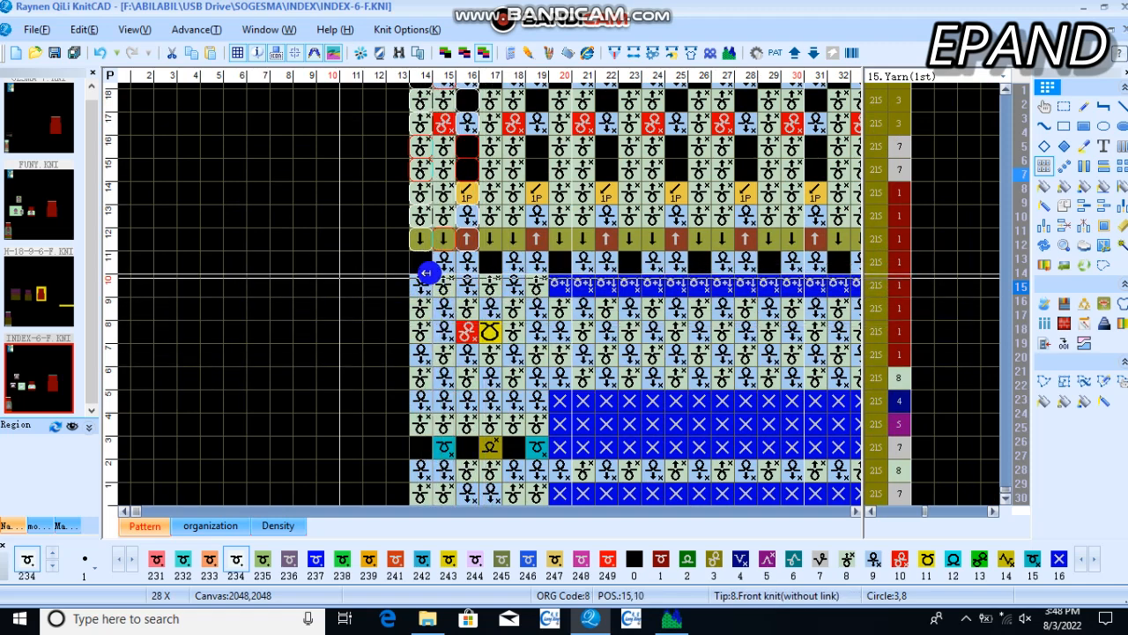
drag(429, 269, 491, 501)
scroll(447, 458, down, 1)
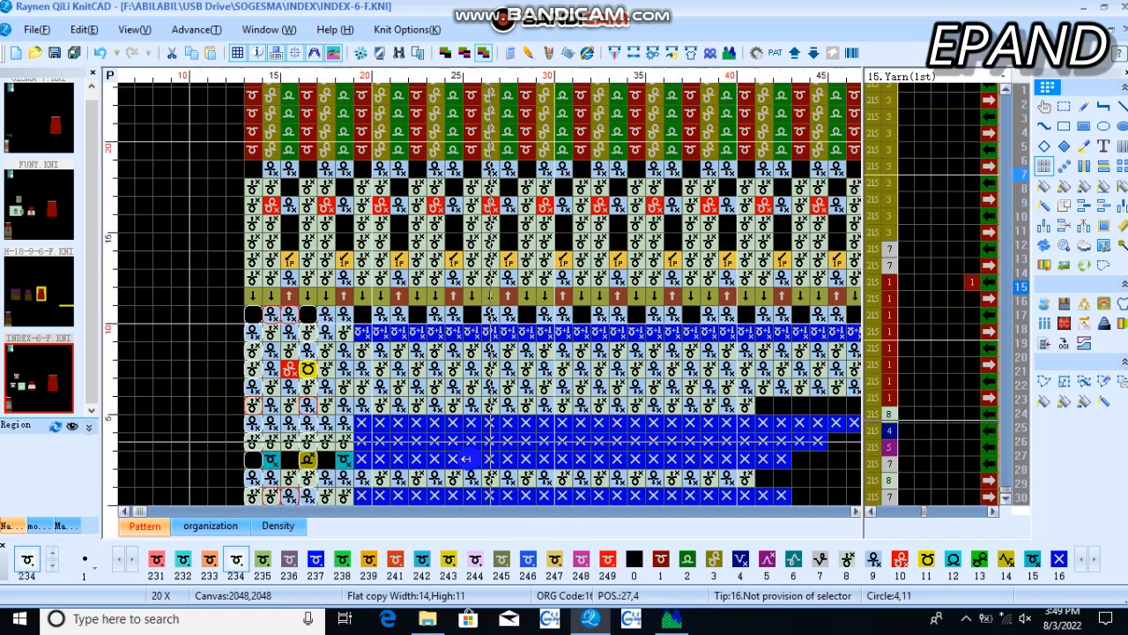
drag(447, 457, 746, 457)
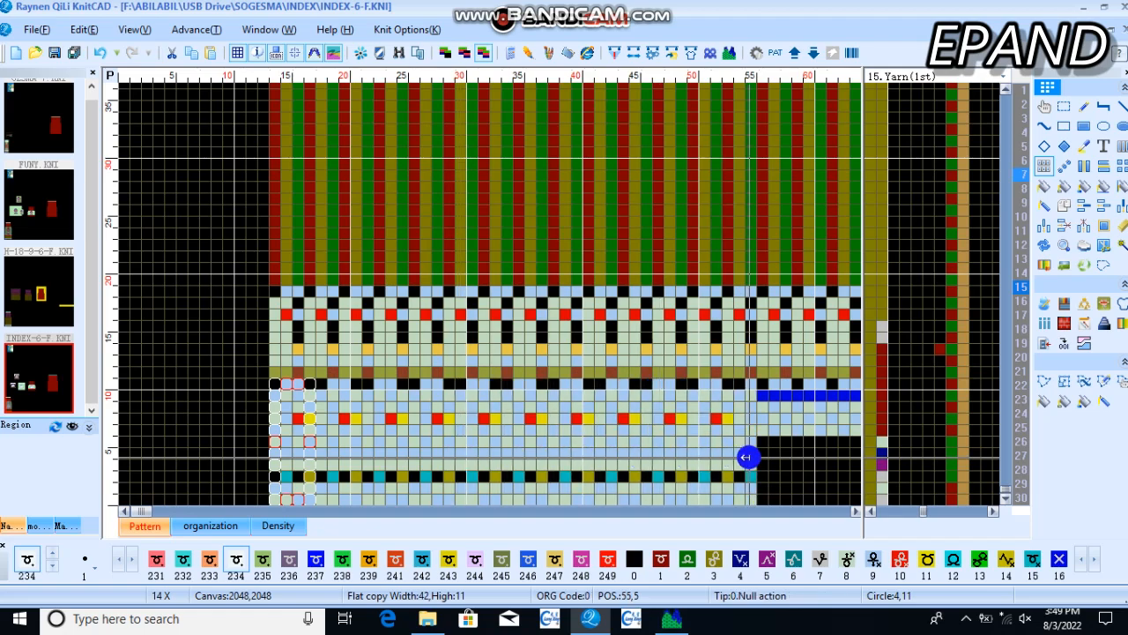
scroll(574, 453, up, 6)
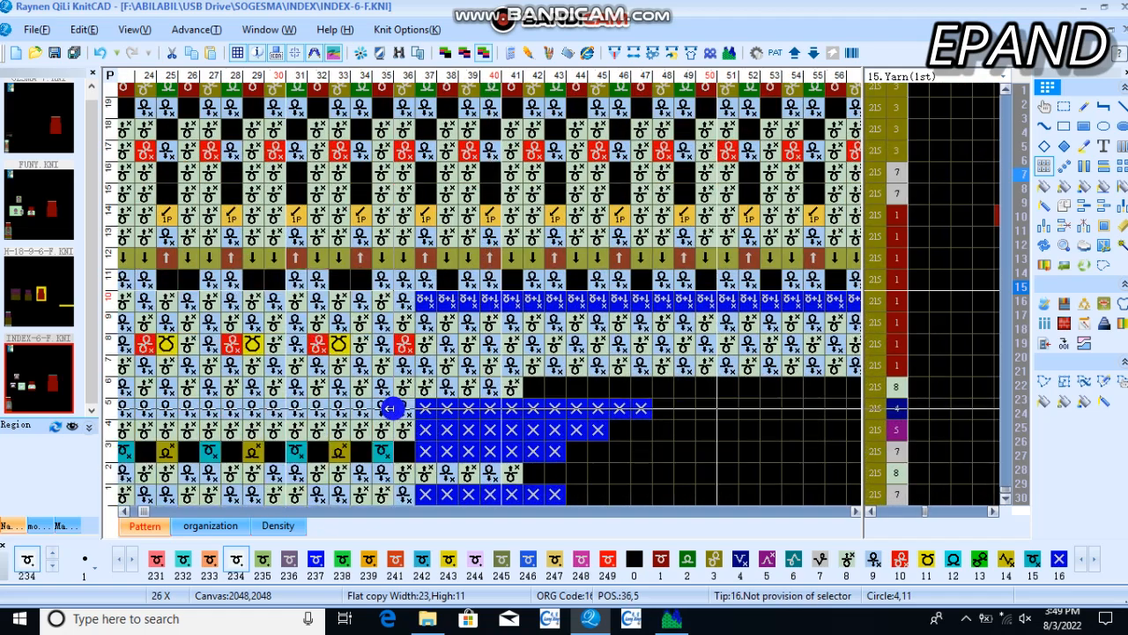
scroll(393, 409, down, 5)
drag(490, 445, 200, 445)
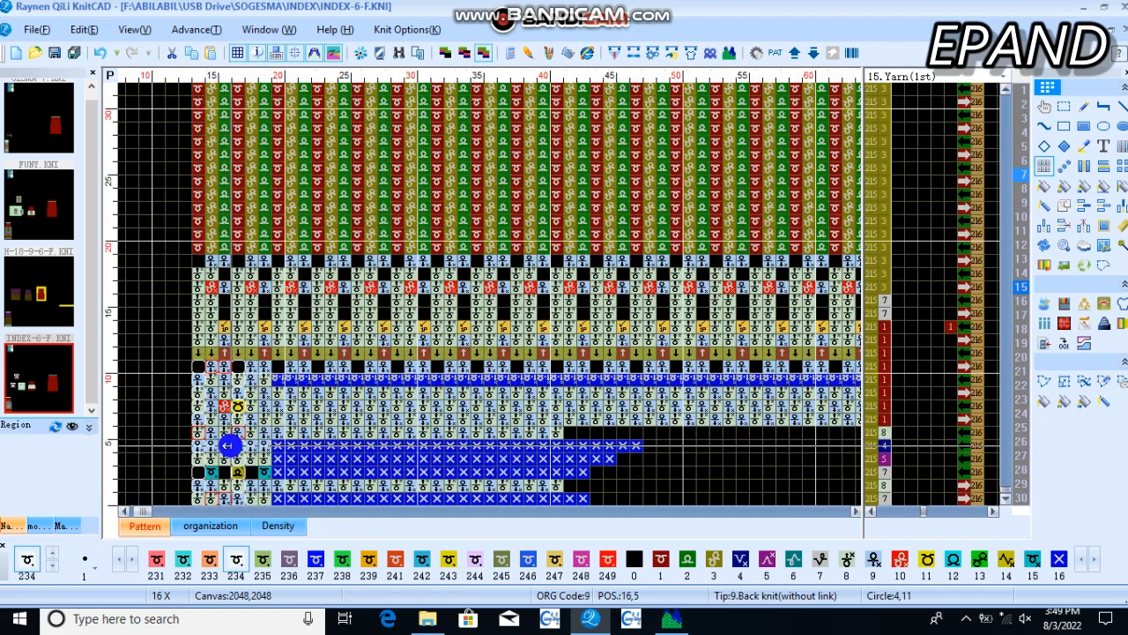
scroll(228, 445, up, 1)
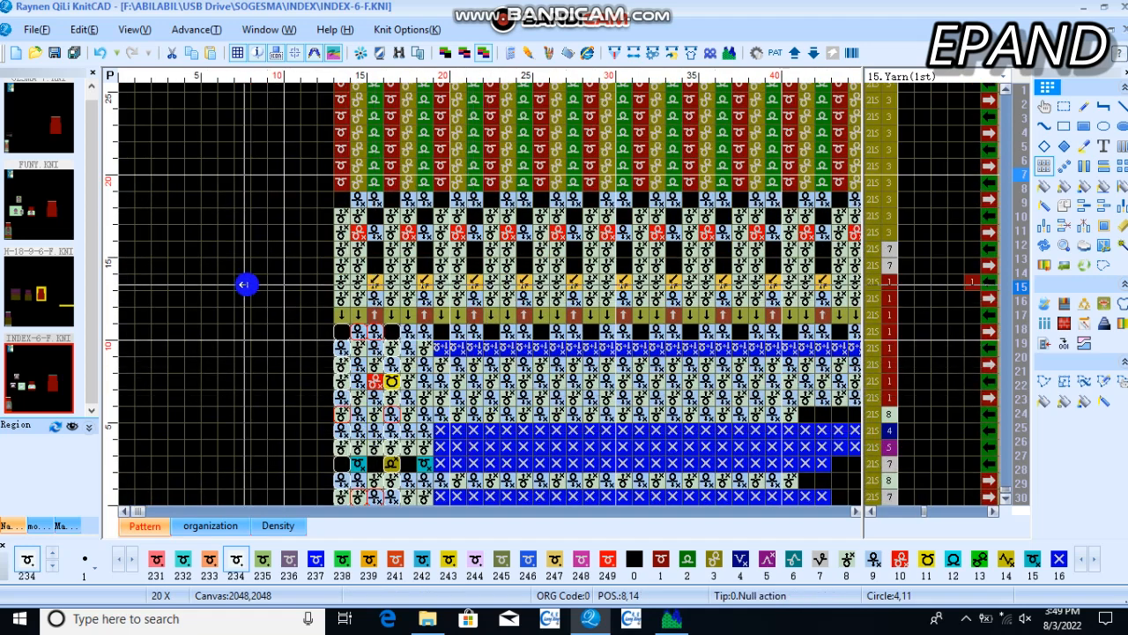
drag(245, 285, 292, 322)
right_click(286, 322)
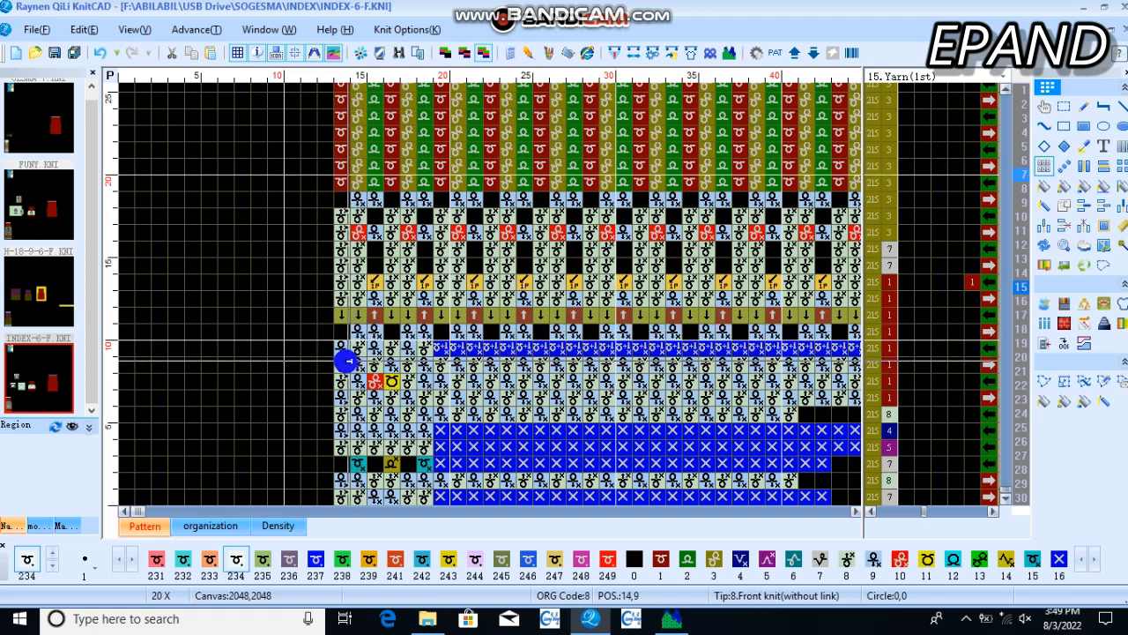
Fill the gaps in row 11 by flat-copying the neighbouring 2-by-2 stitches, and flat-copy the 5-by-11 block from column 14 across to column 192.
drag(346, 360, 433, 333)
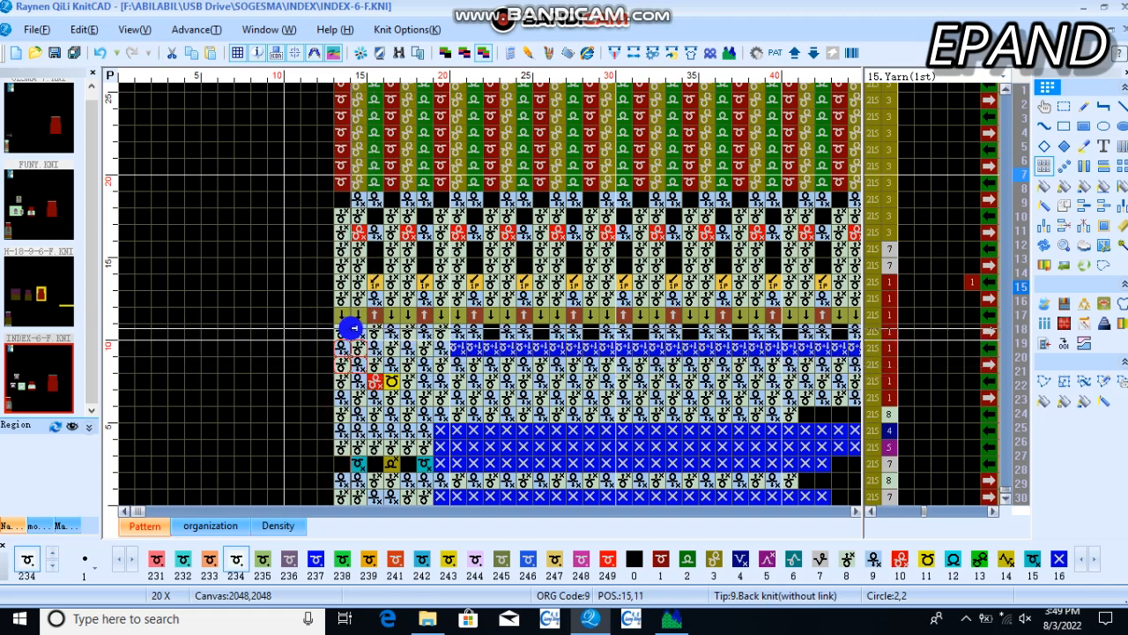
drag(341, 331, 402, 500)
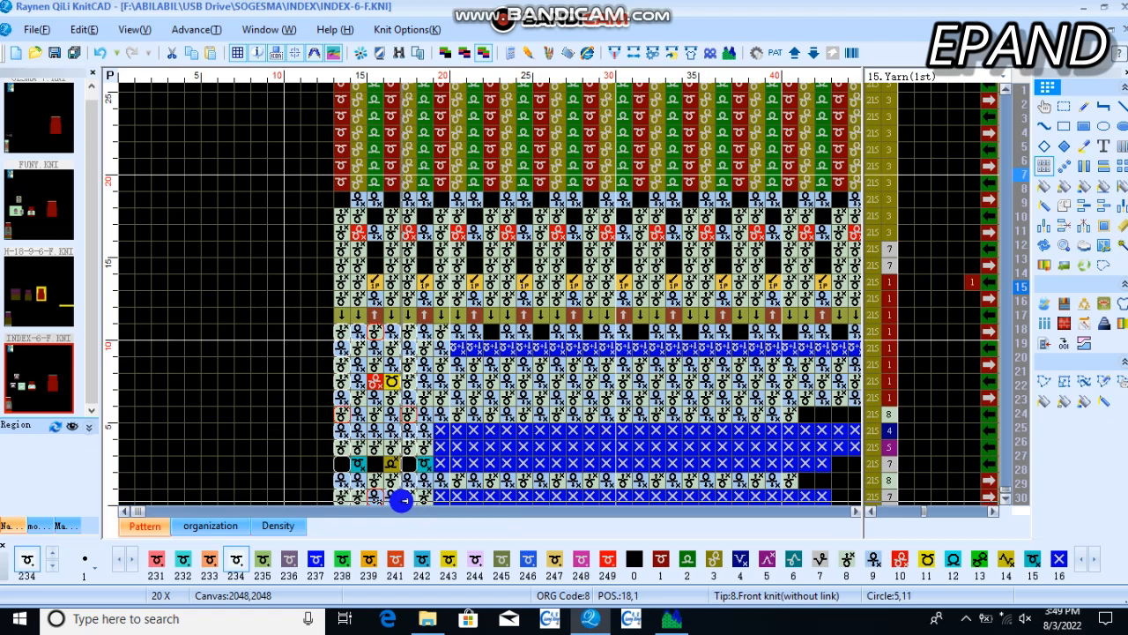
drag(387, 406, 712, 402)
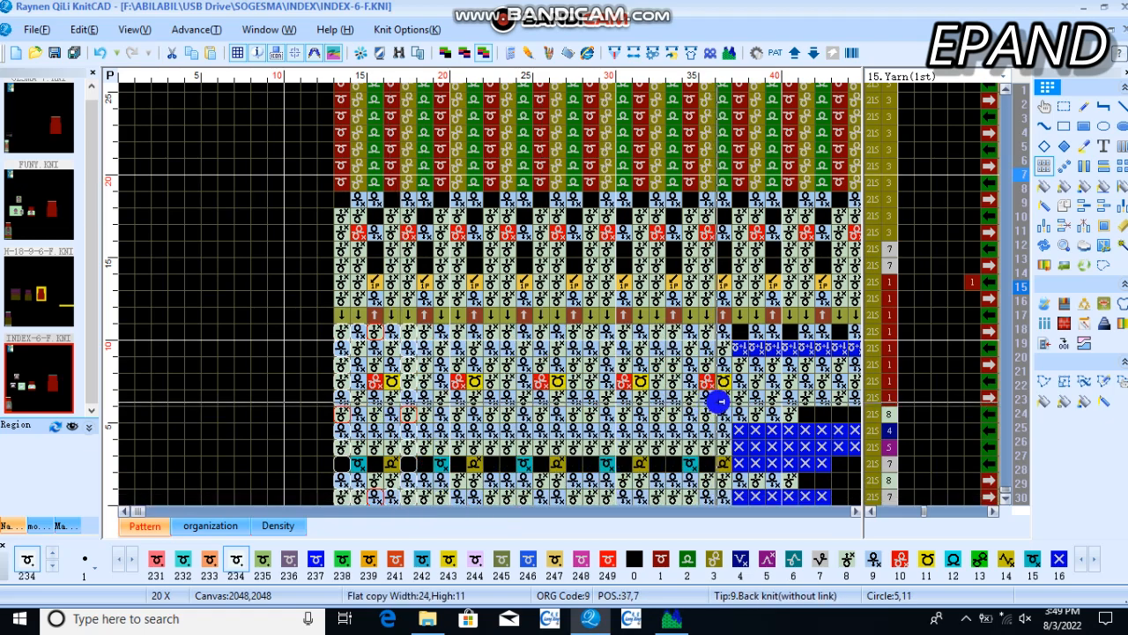
scroll(726, 402, down, 4)
drag(359, 461, 737, 460)
scroll(737, 460, down, 2)
scroll(269, 494, down, 3)
drag(208, 499, 288, 499)
scroll(288, 499, up, 5)
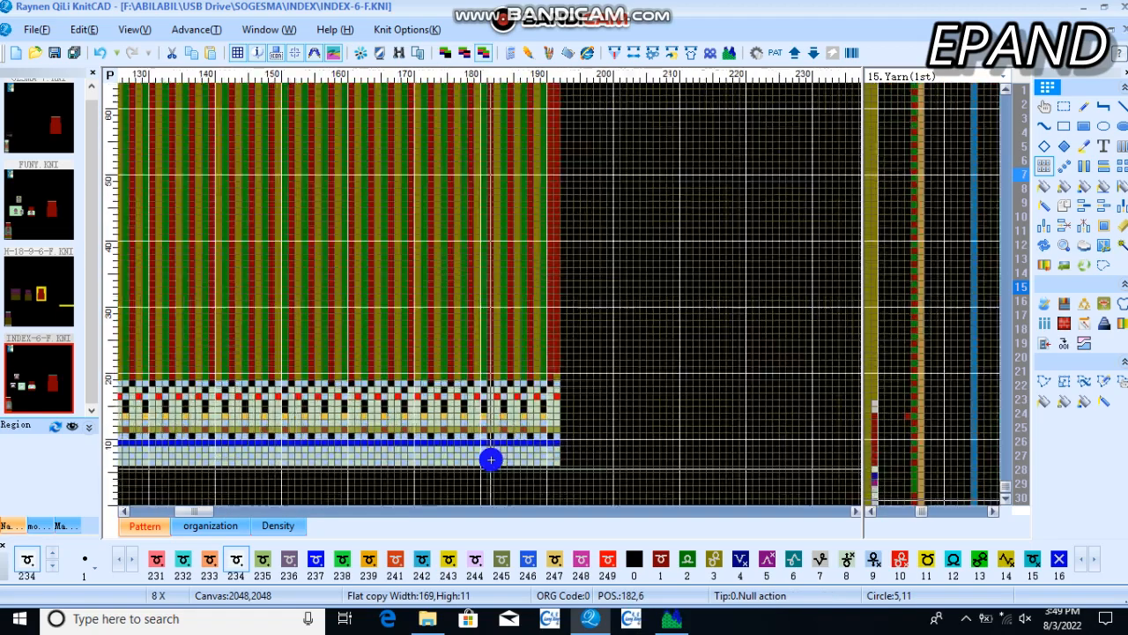
scroll(491, 461, up, 2)
drag(491, 460, 610, 434)
scroll(511, 455, up, 2)
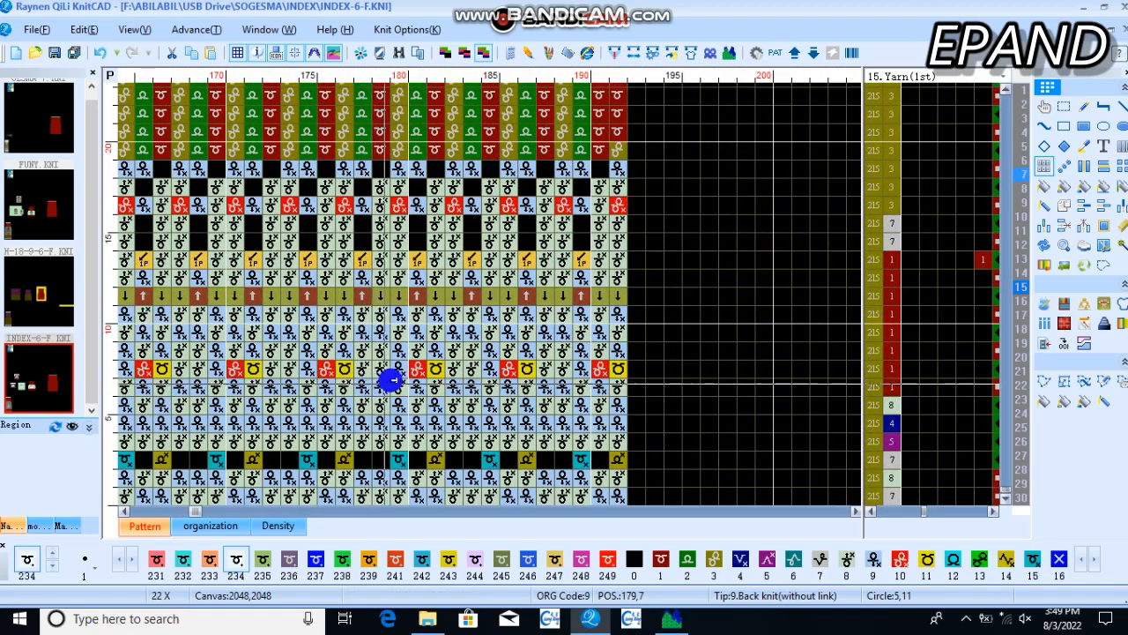
scroll(193, 450, down, 2)
scroll(193, 451, up, 2)
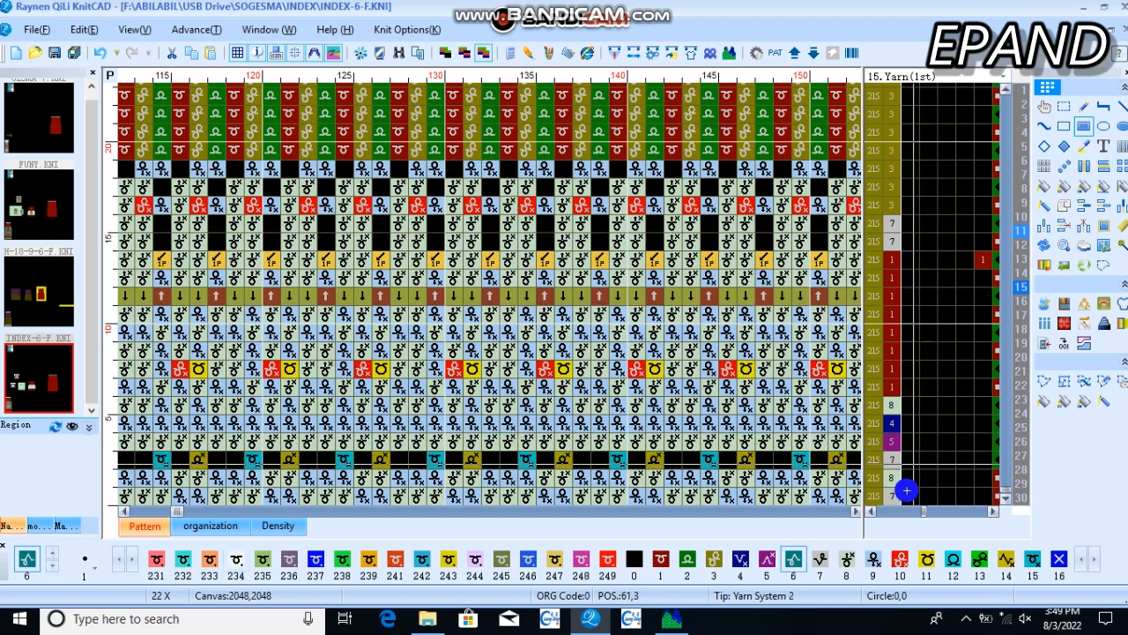
Assign yarn carrier 6 to rows 1, 2, 4 and 5 and carrier 1 to rows 6 to 16, clearing the yarn in rows 3 and 8.
mouse_move(893, 496)
mouse_down()
mouse_move(891, 464)
mouse_move(922, 456)
mouse_move(893, 447)
mouse_move(909, 454)
mouse_move(896, 447)
mouse_move(890, 481)
mouse_move(890, 429)
mouse_up()
key(0)
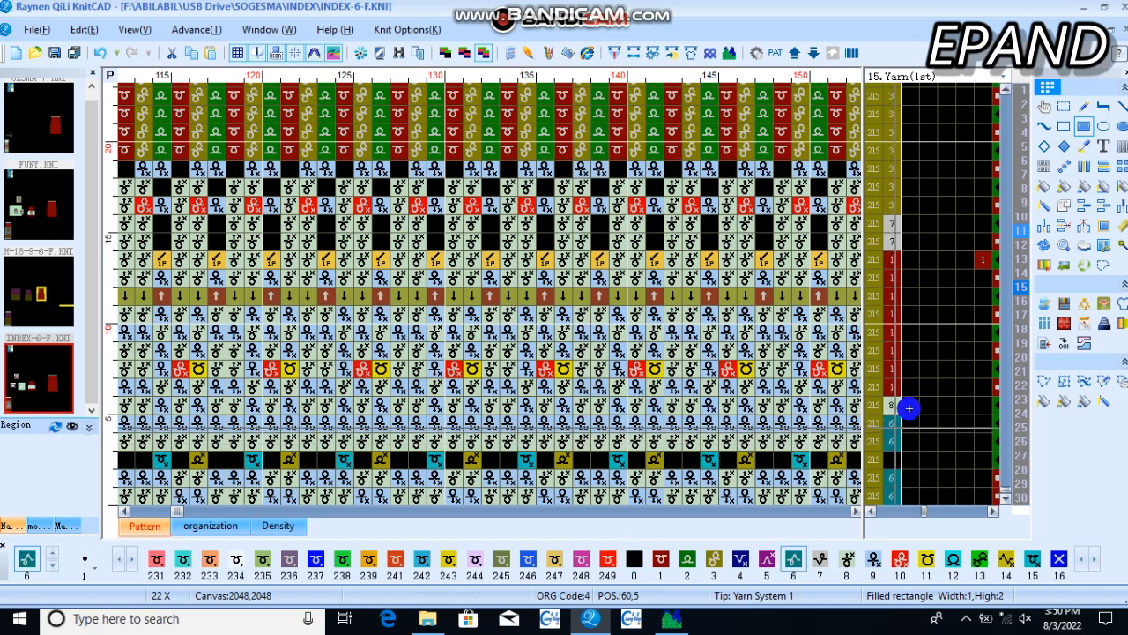
key(1)
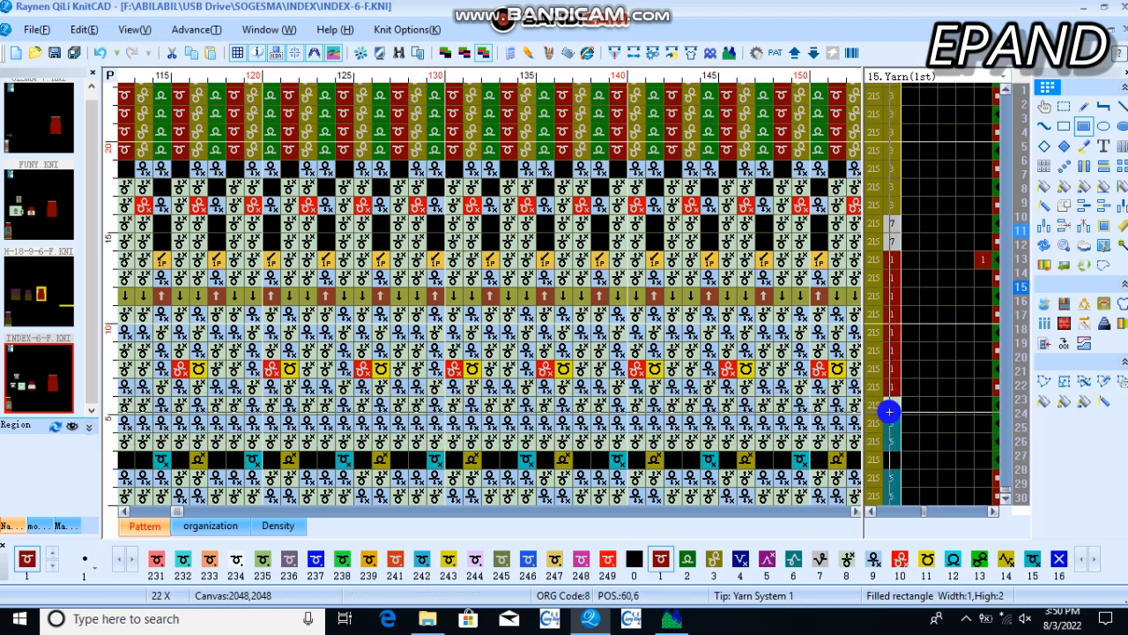
drag(892, 407, 891, 226)
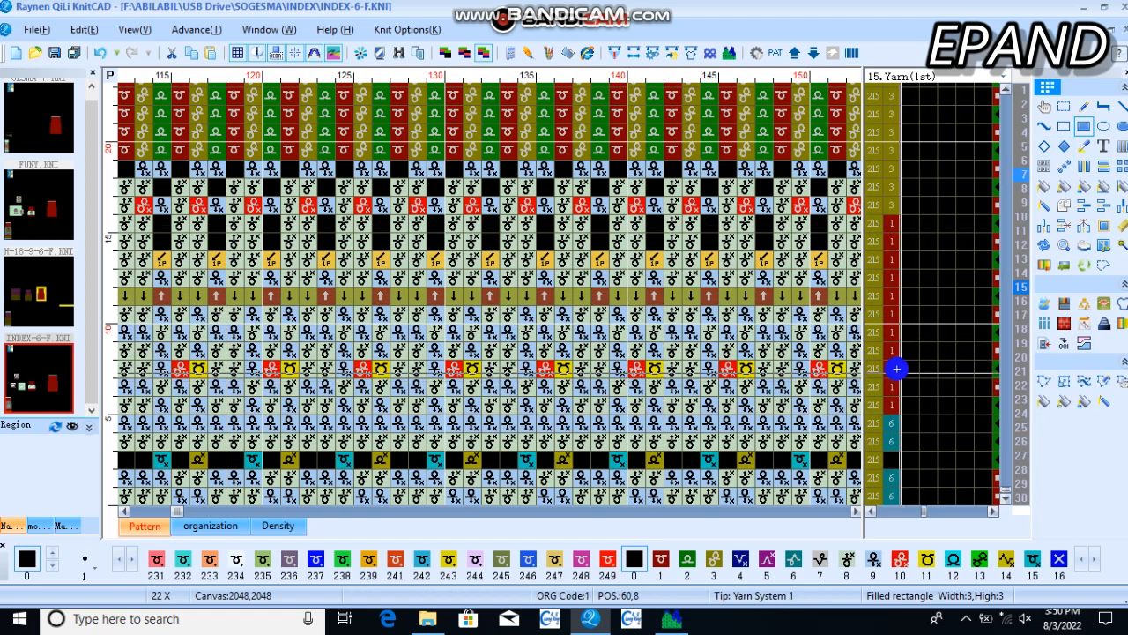
drag(892, 367, 919, 369)
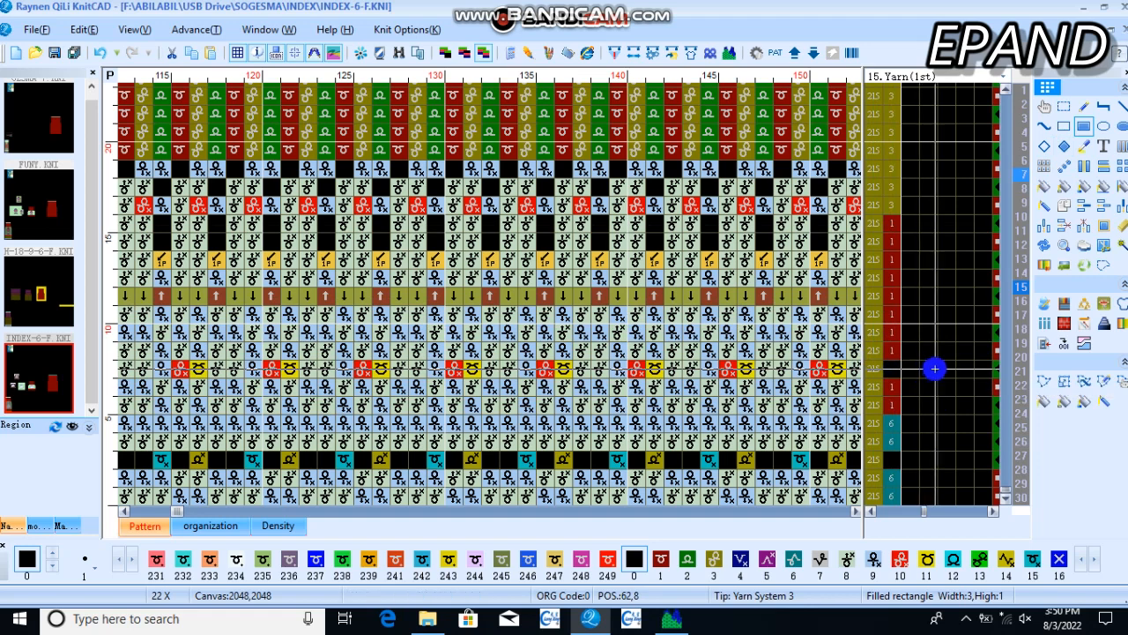
Set the comb code to 3 on row 8 and to 1 on row 5.
click(1023, 427)
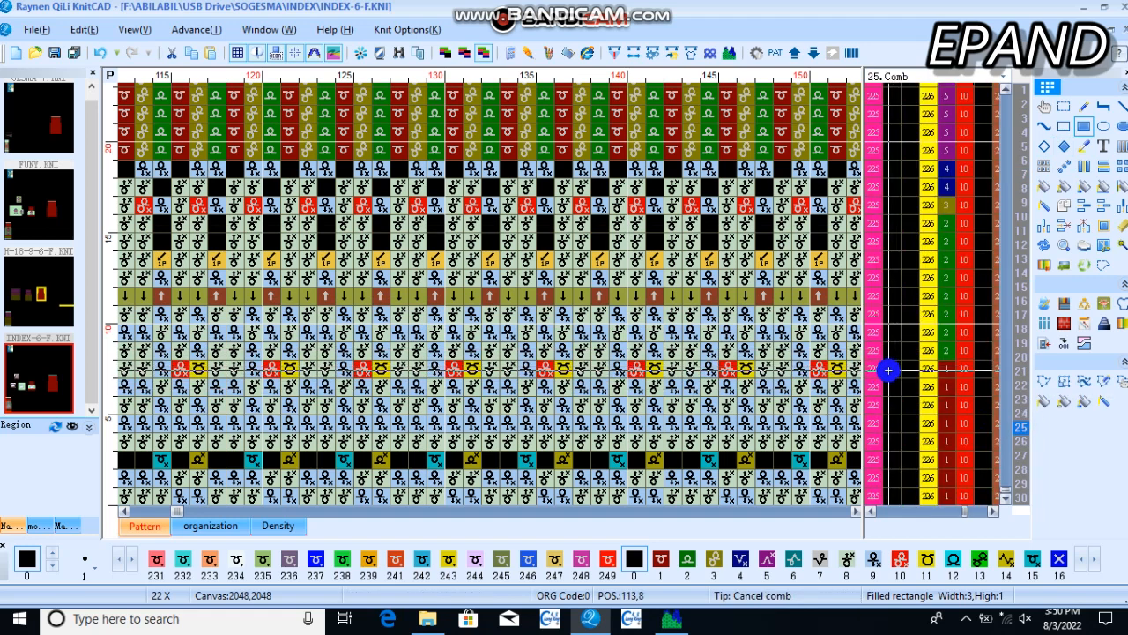
mouse_move(888, 370)
mouse_down()
mouse_move(898, 430)
mouse_move(887, 372)
mouse_up()
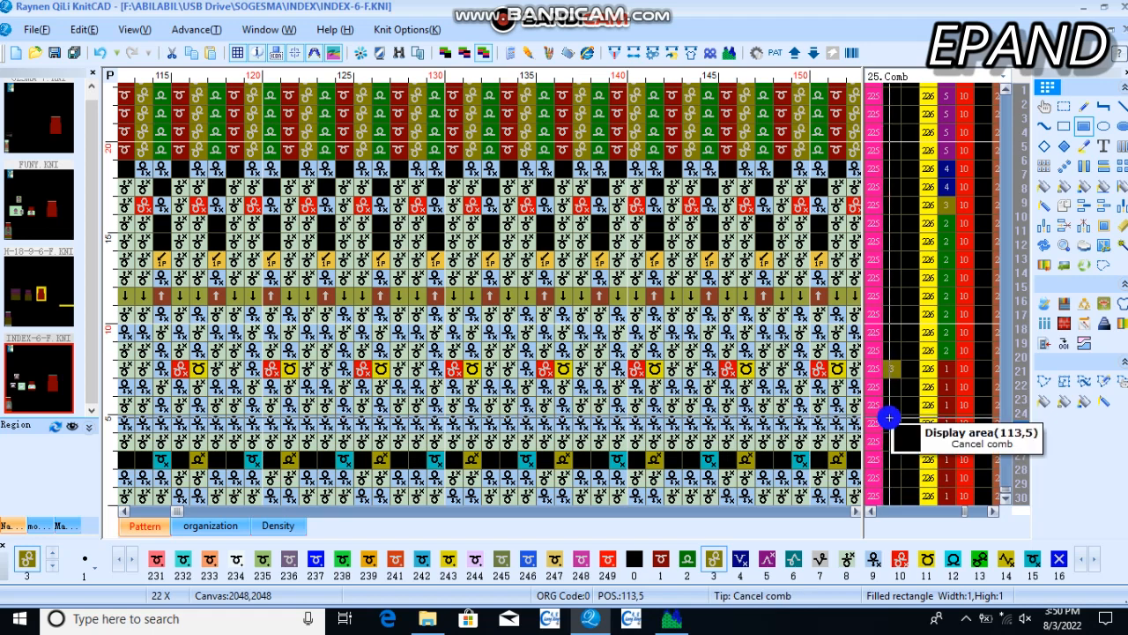
key(1)
mouse_move(889, 417)
mouse_down()
mouse_move(793, 420)
mouse_move(888, 421)
mouse_up()
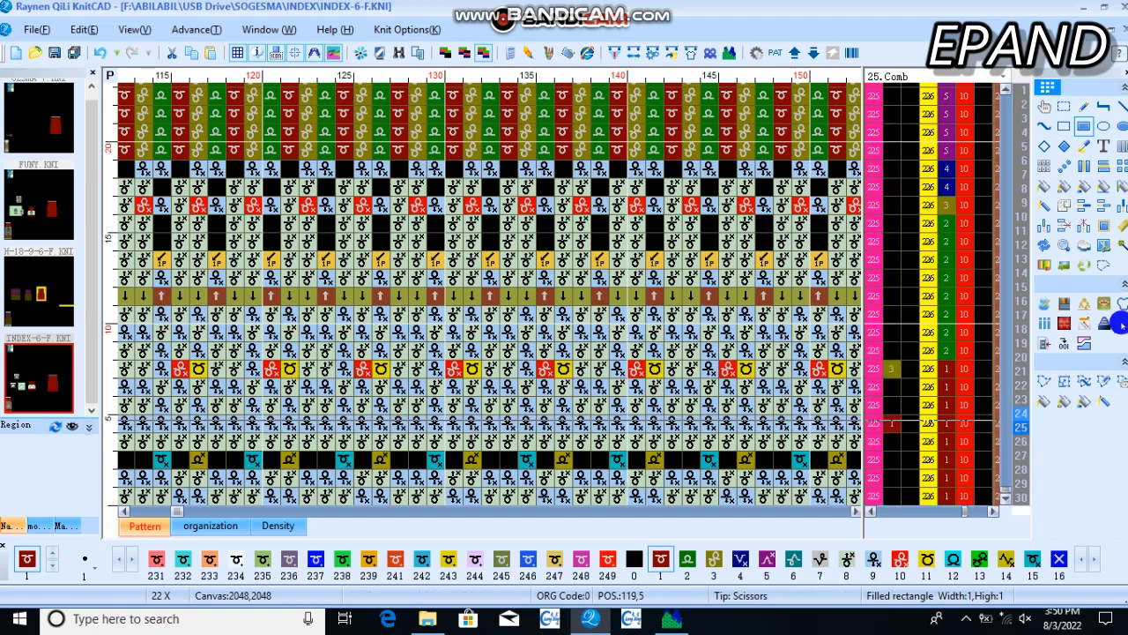
Examine the whole garment and the new starting rows beneath the rib.
scroll(491, 438, down, 5)
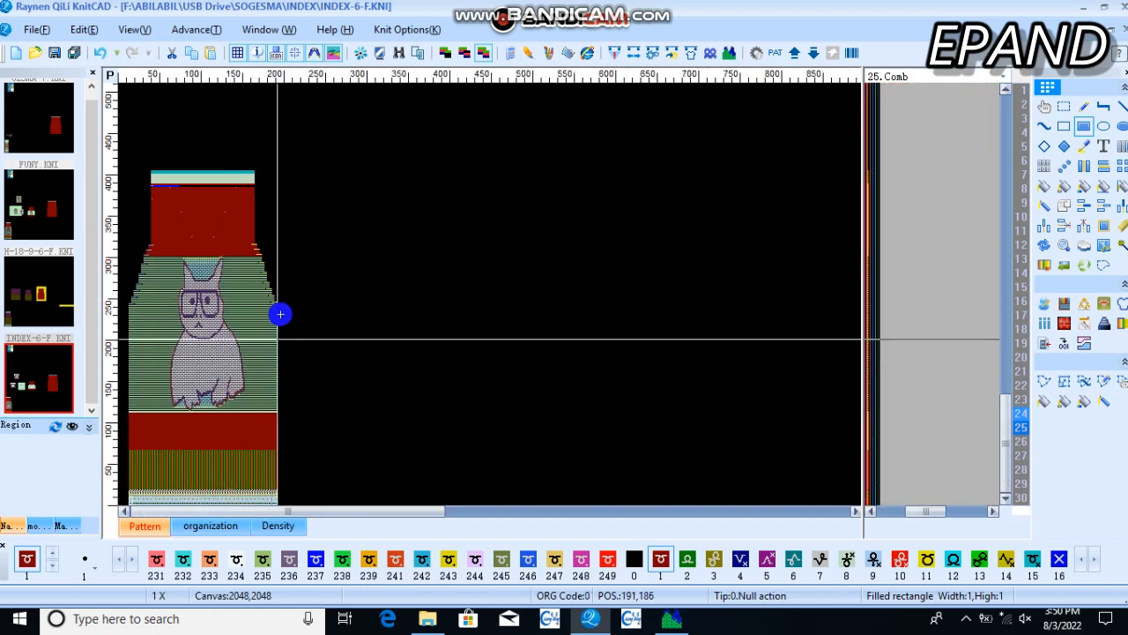
scroll(139, 470, up, 2)
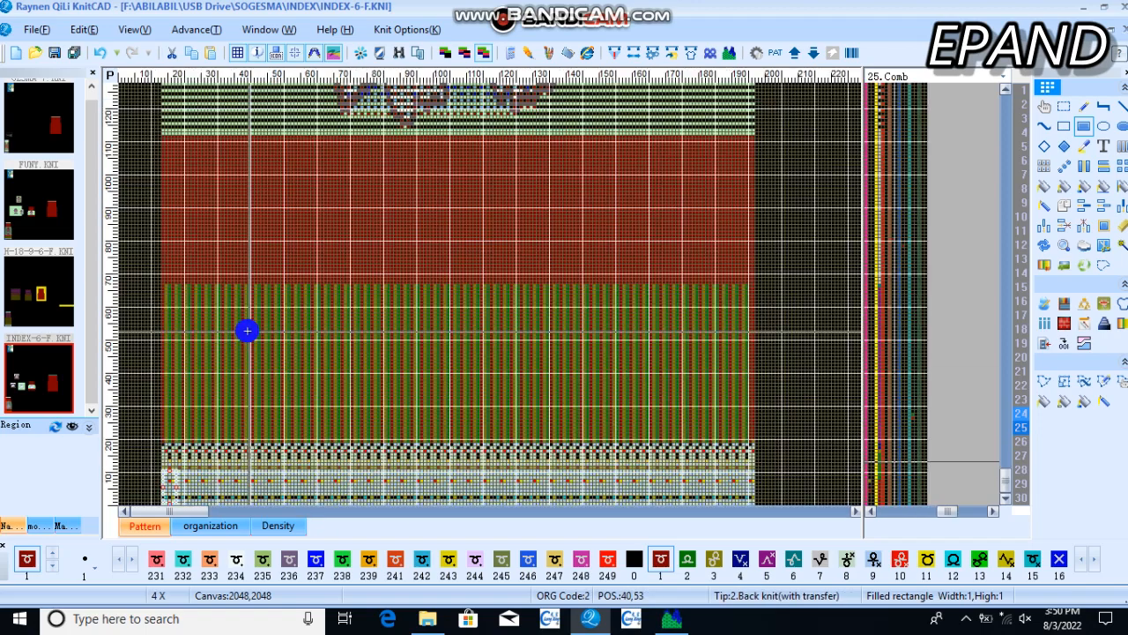
scroll(247, 331, down, 2)
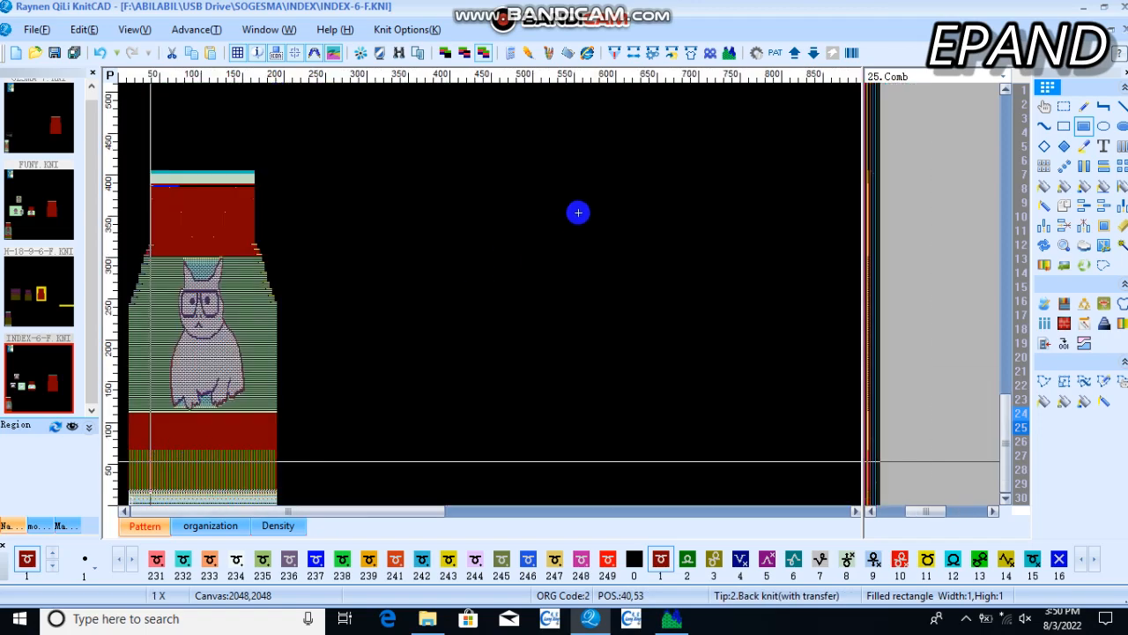
click(1042, 165)
drag(504, 191, 600, 272)
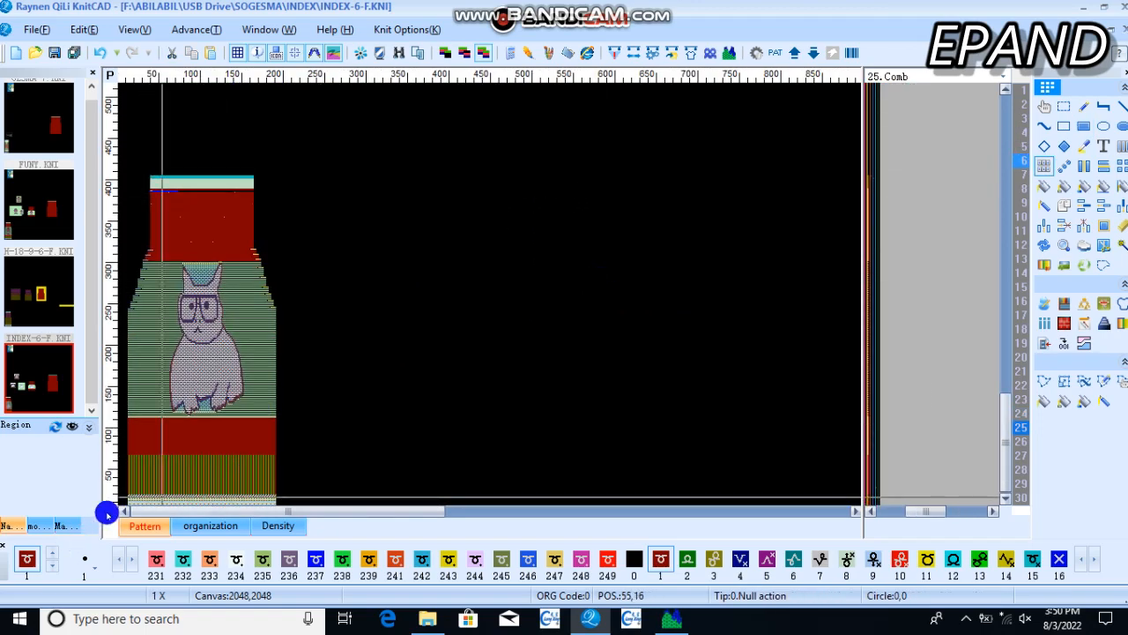
scroll(176, 477, up, 3)
scroll(181, 466, down, 3)
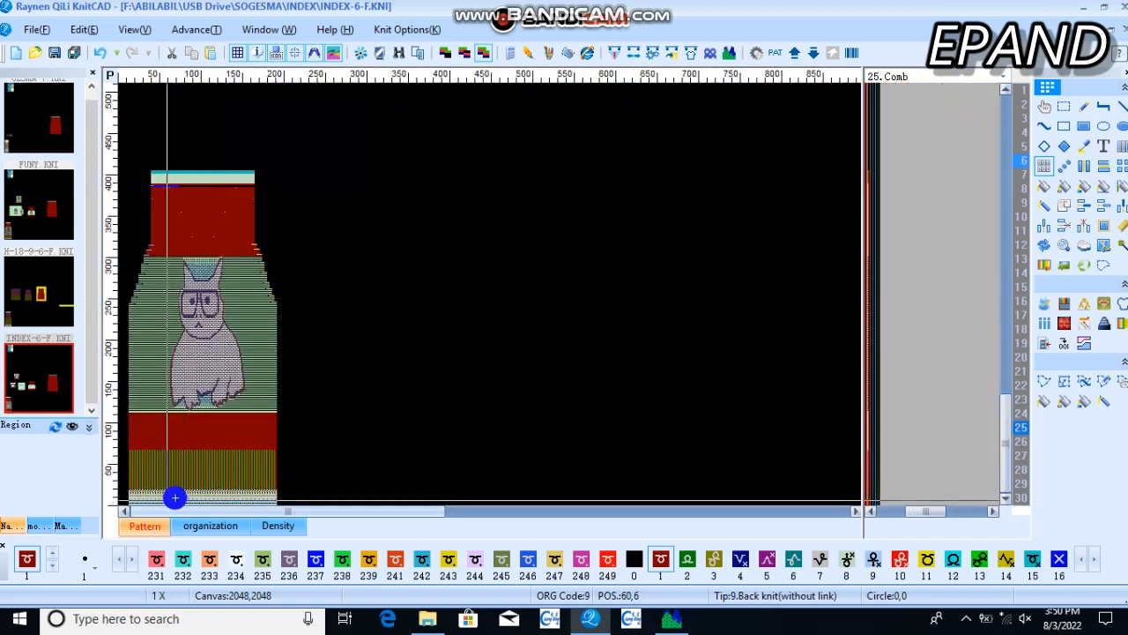
scroll(491, 340, up, 5)
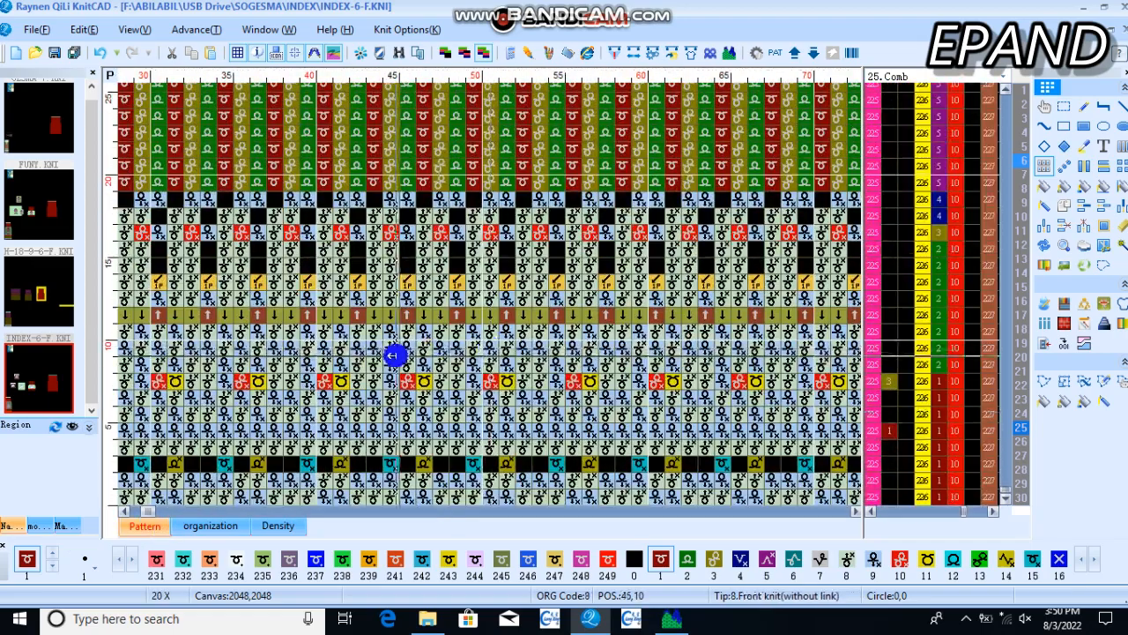
scroll(302, 358, down, 2)
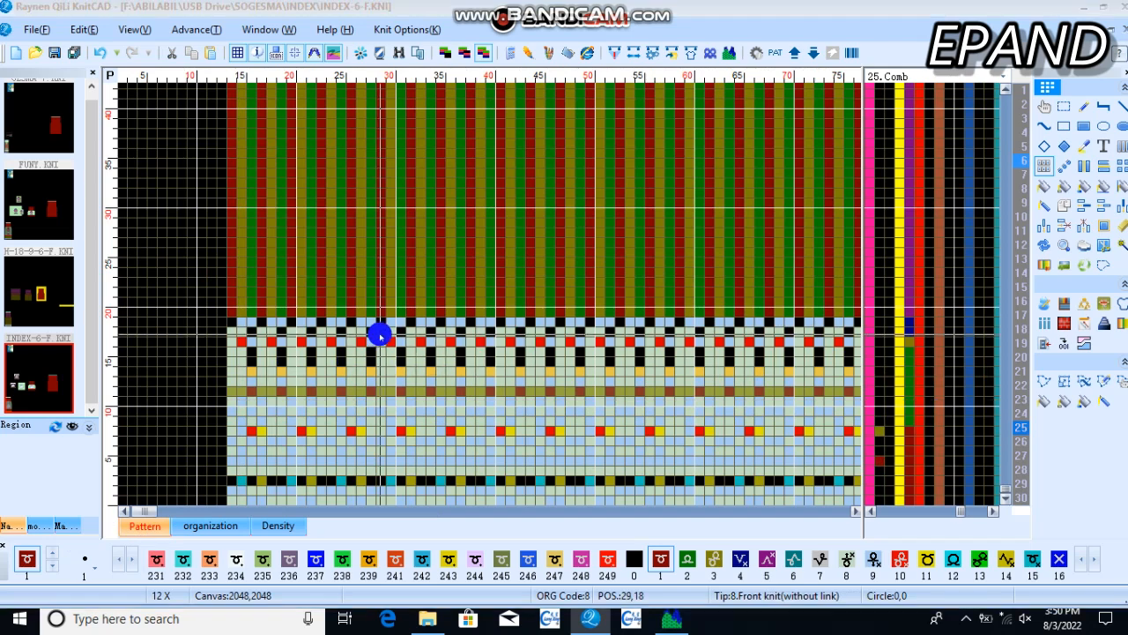
Compile the pattern, review the first warning in the compilation report, and close the report.
key(F9)
key(Return)
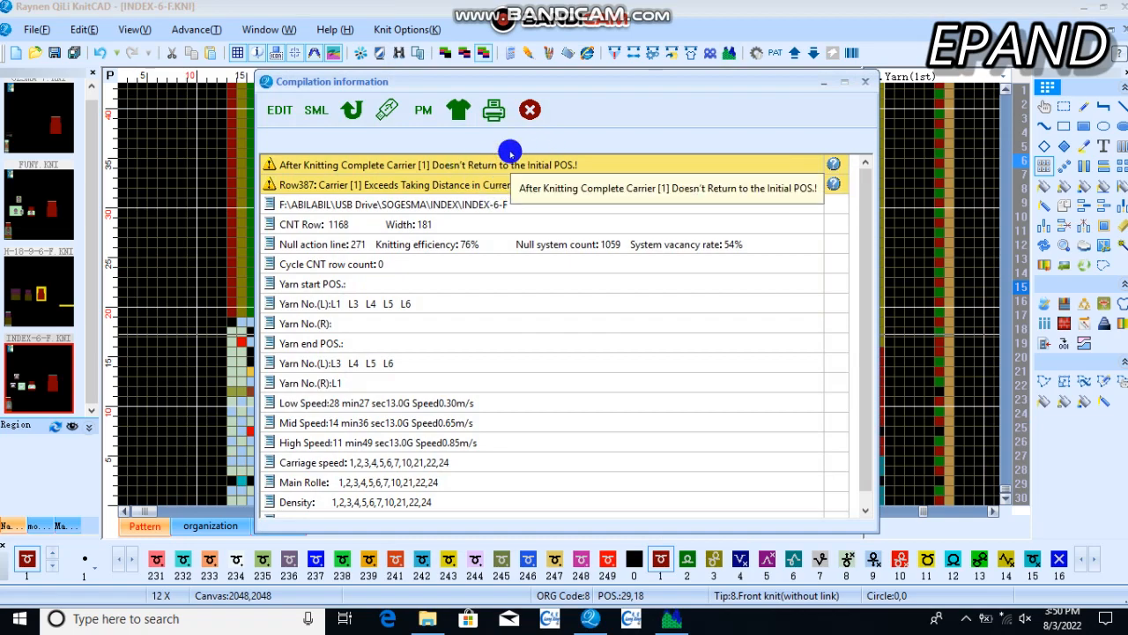
click(510, 166)
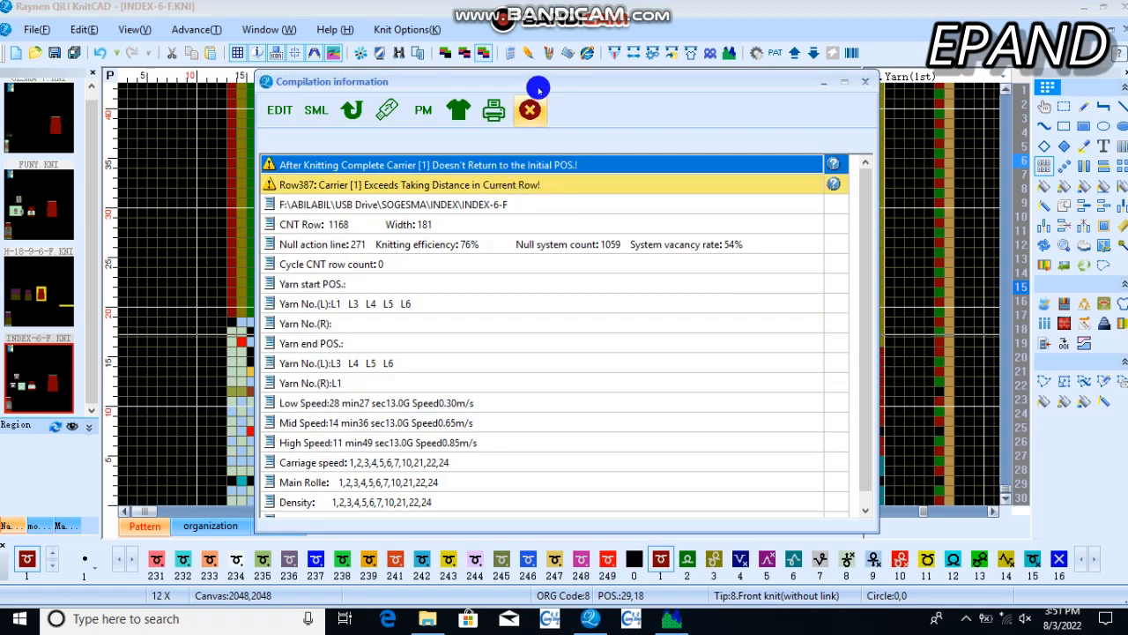
click(530, 109)
Insert one row at row 15 of the rib transition and recompile the pattern.
scroll(494, 292, up, 2)
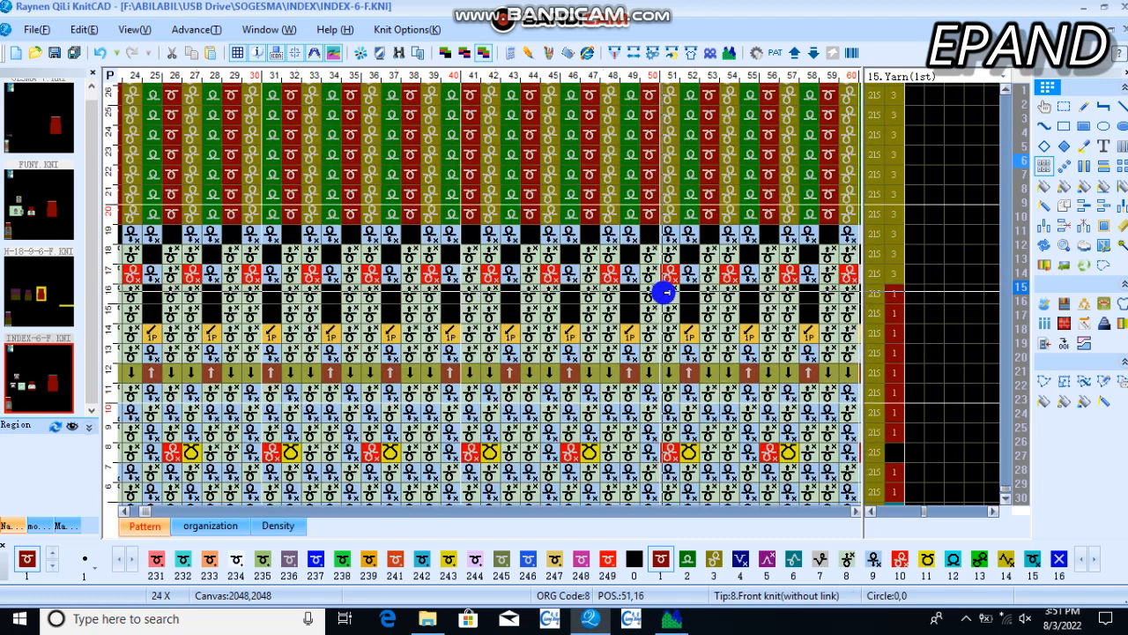
click(1078, 205)
click(727, 324)
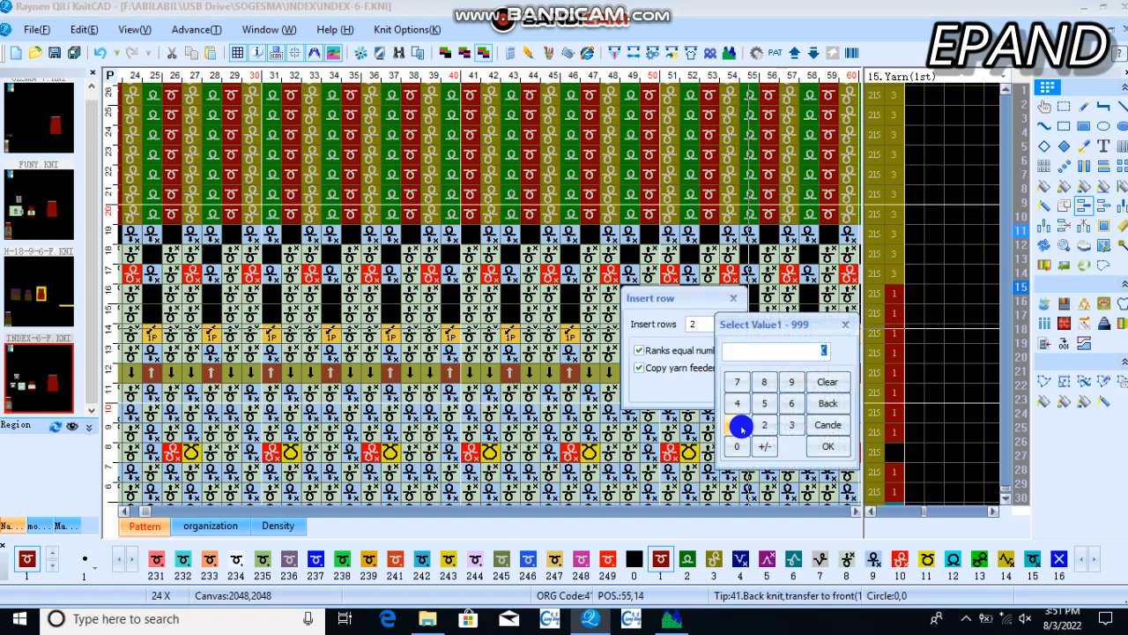
click(830, 448)
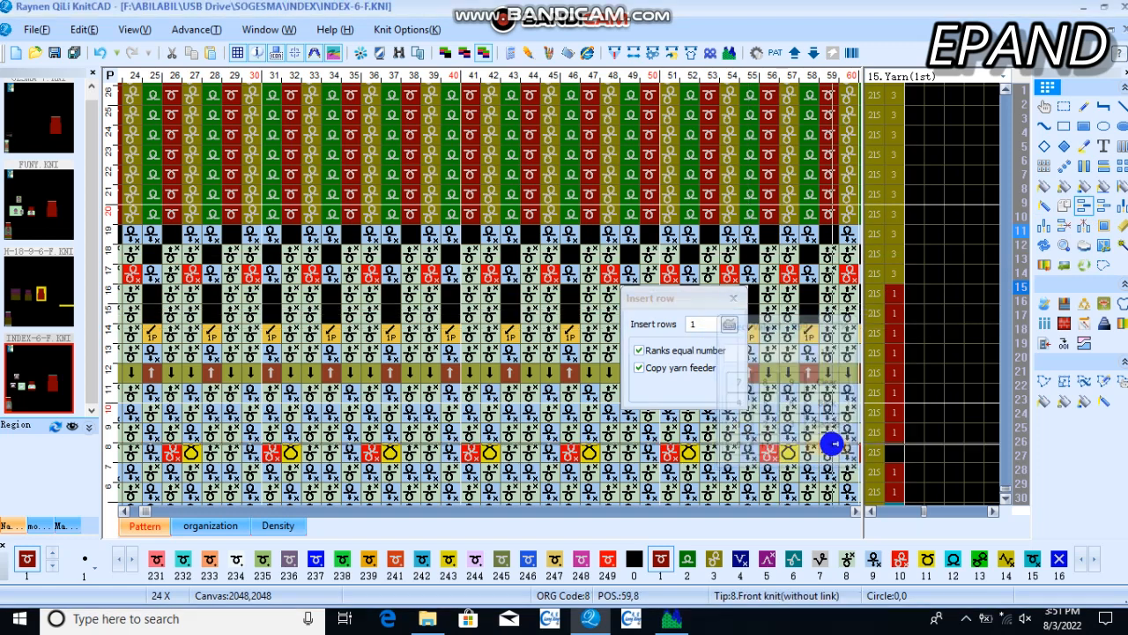
click(820, 309)
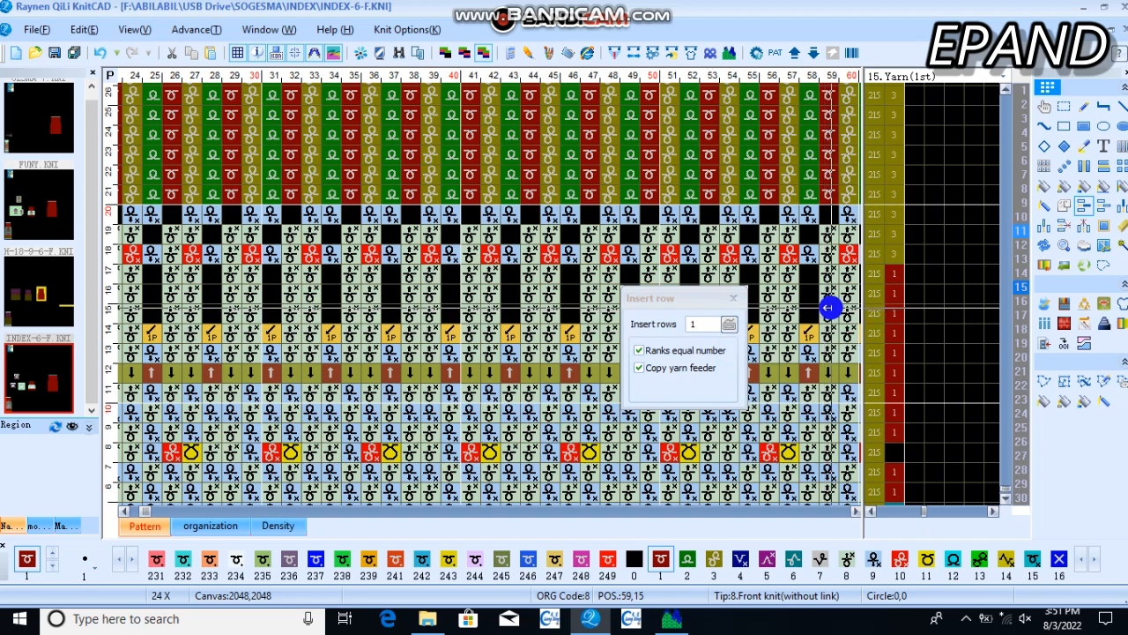
click(830, 308)
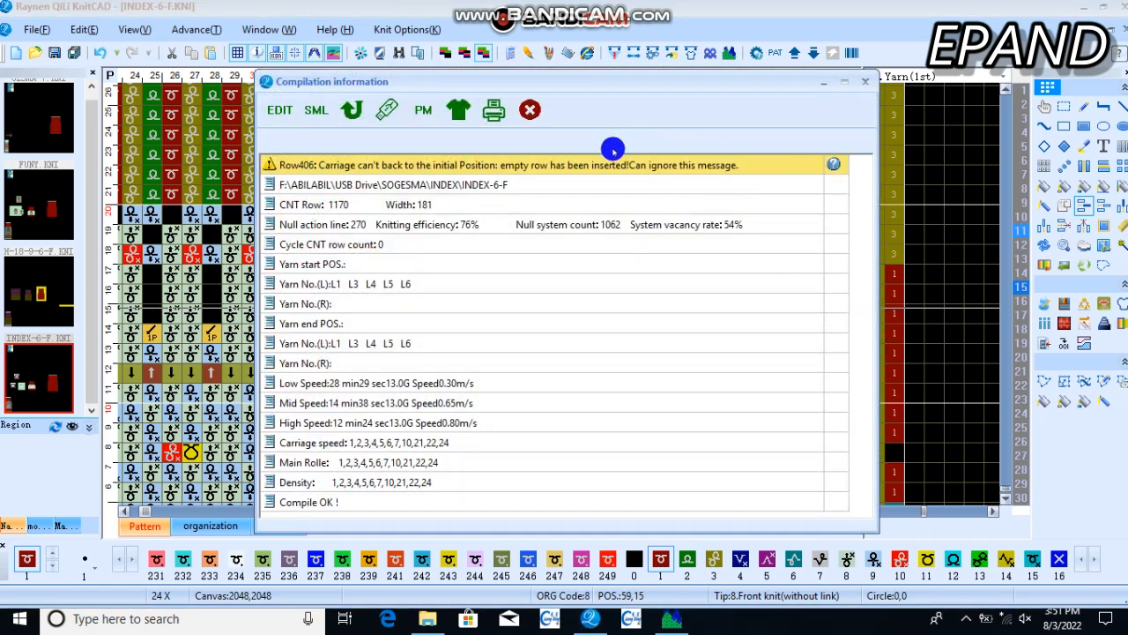
Locate row 406 from the compilation warning, close the report, and bring up the scissors settings for that row.
double_click(604, 165)
click(529, 110)
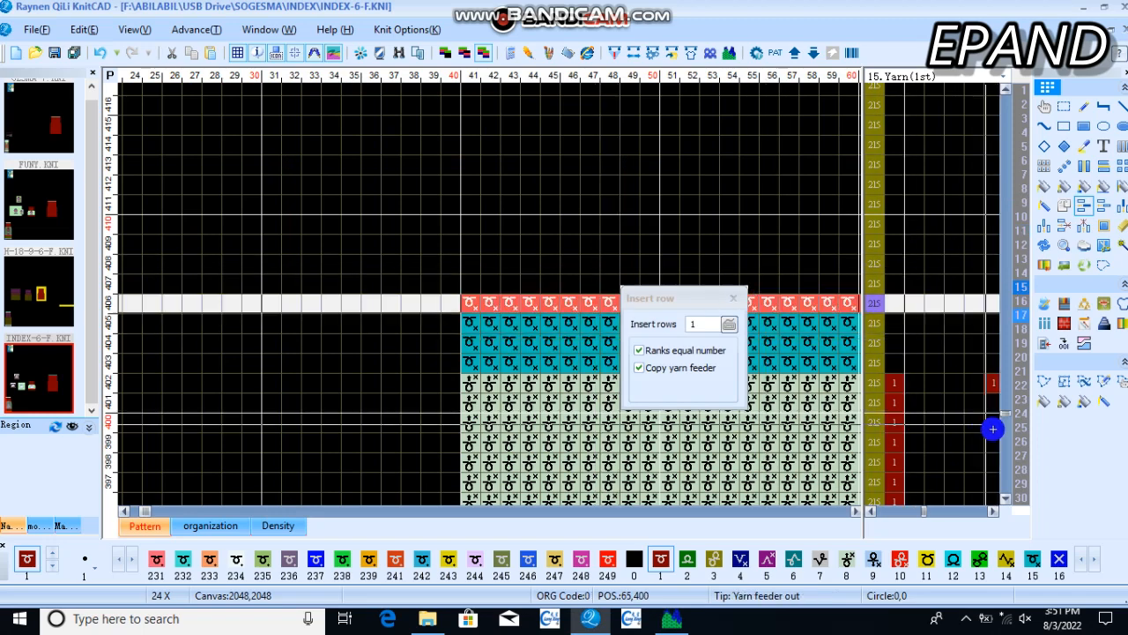
click(1022, 455)
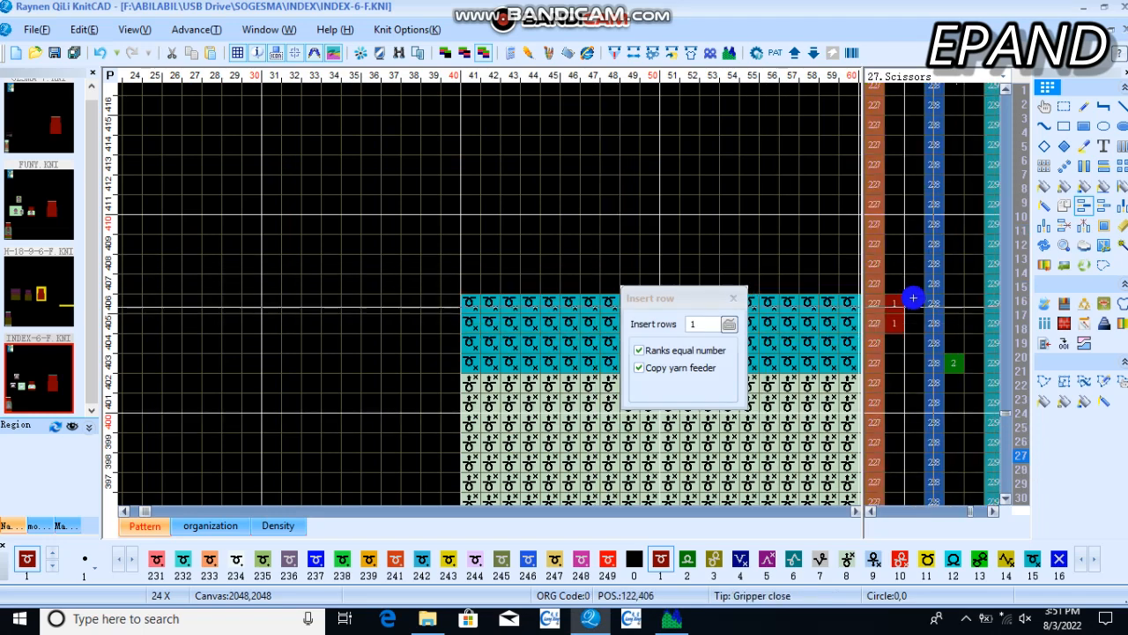
Shift the scissors code 1 down one row so that it covers rows 405 and 404.
key(0)
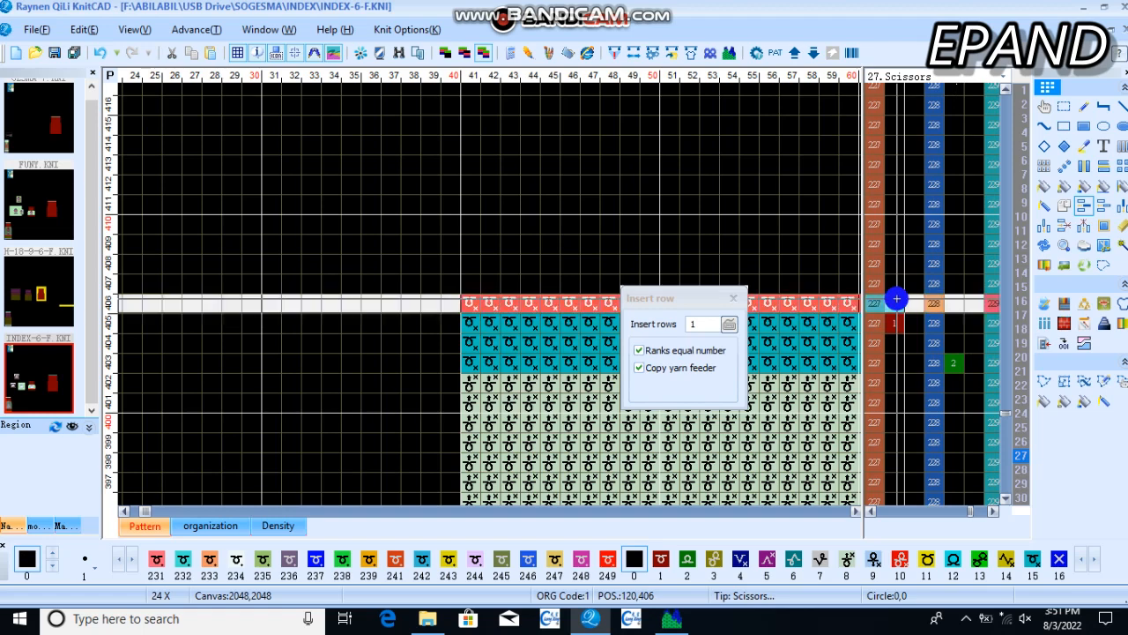
click(732, 298)
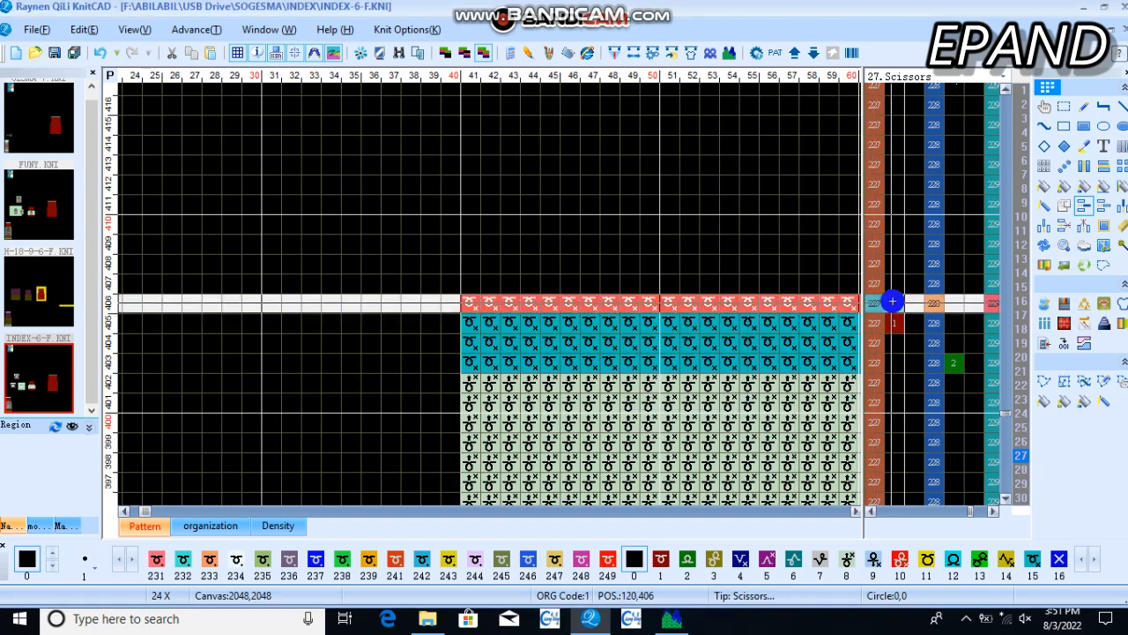
click(894, 300)
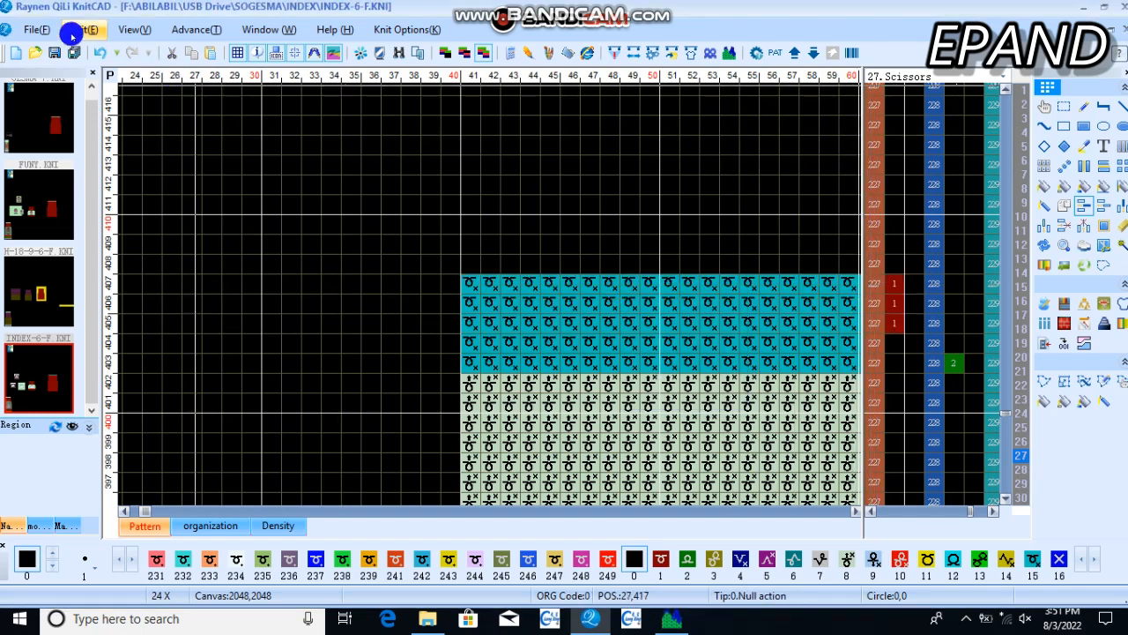
click(101, 51)
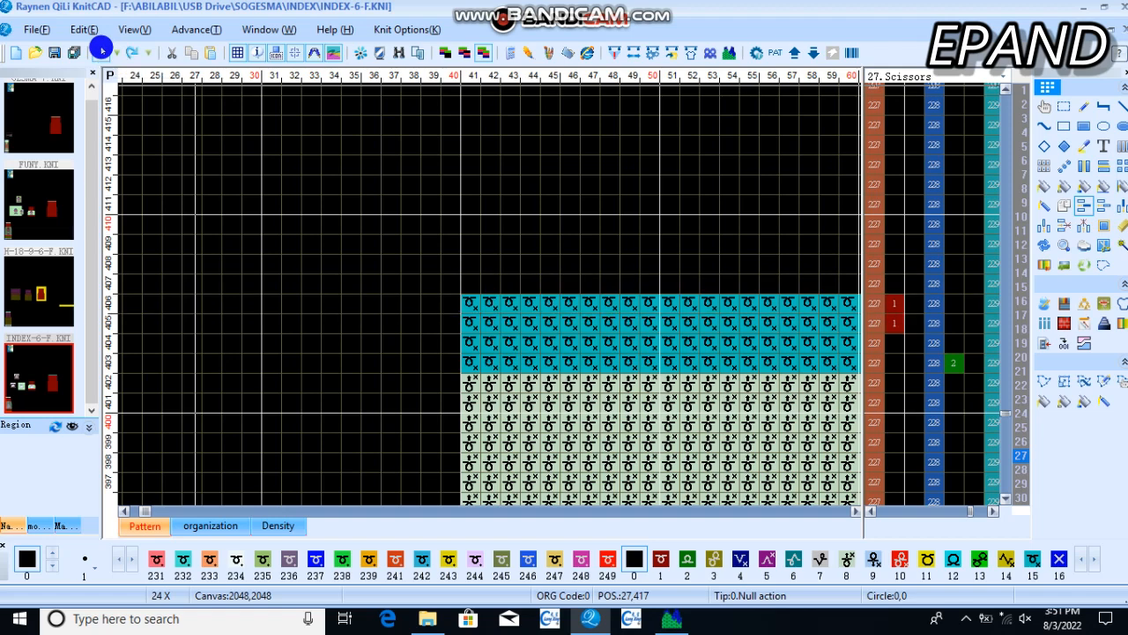
click(1083, 106)
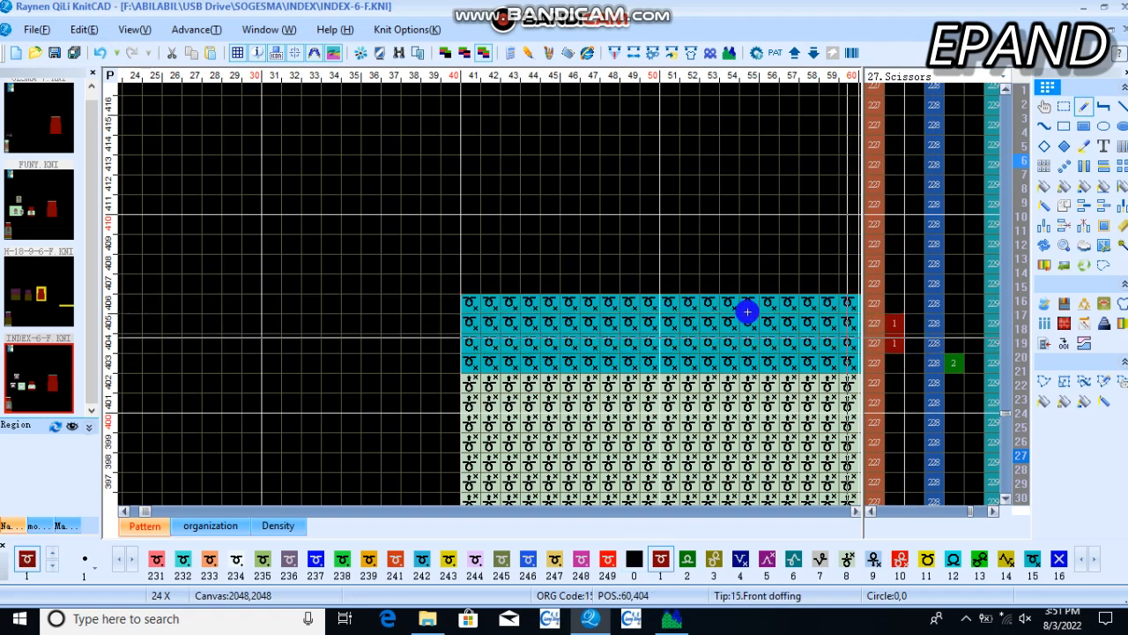
Recompile the pattern, trace the carriage position warning to its row, and close the compilation report.
key(F9)
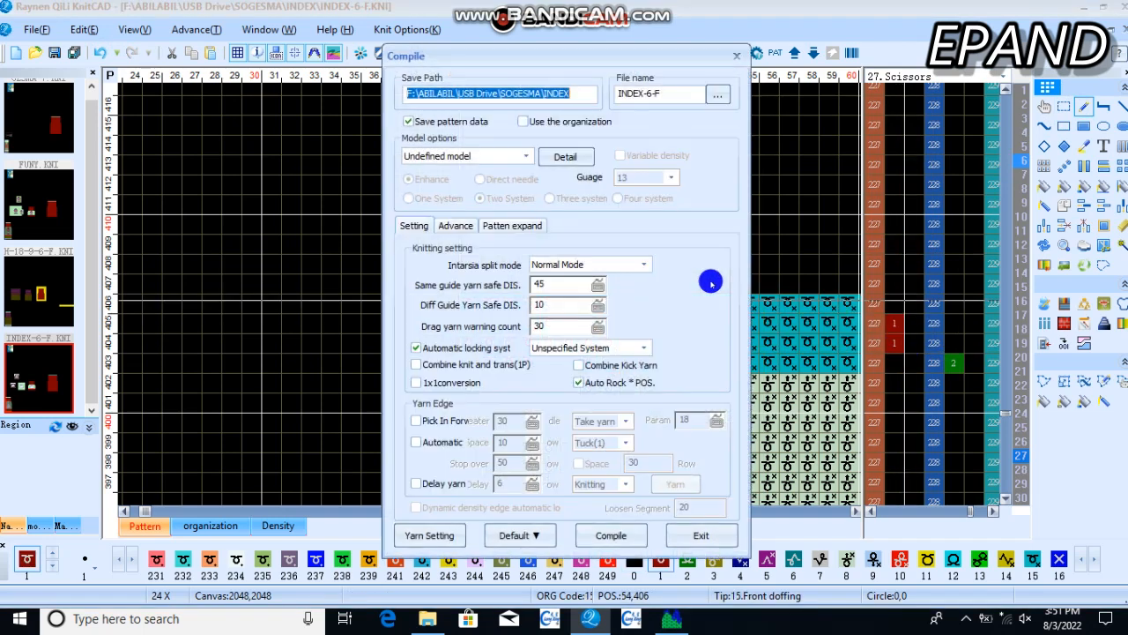
key(Return)
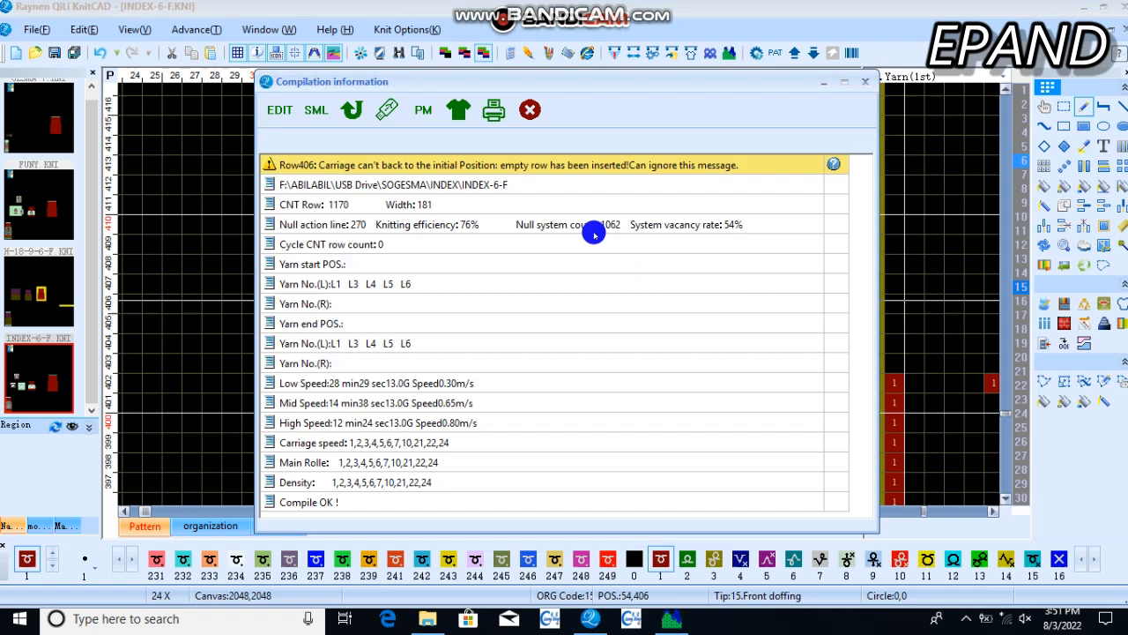
click(617, 167)
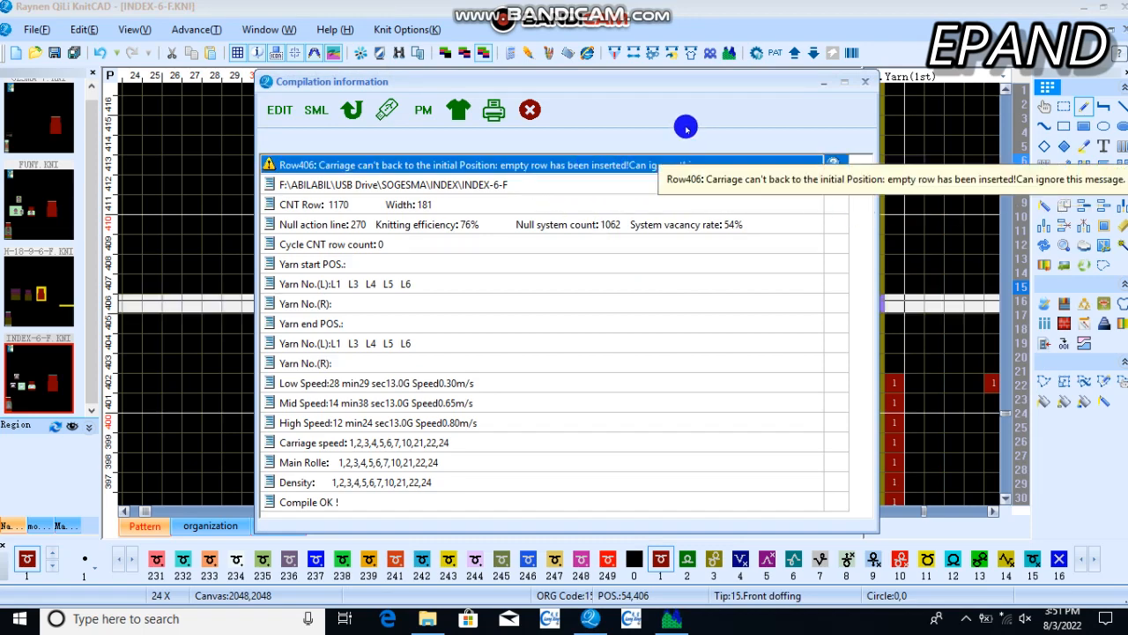
click(533, 109)
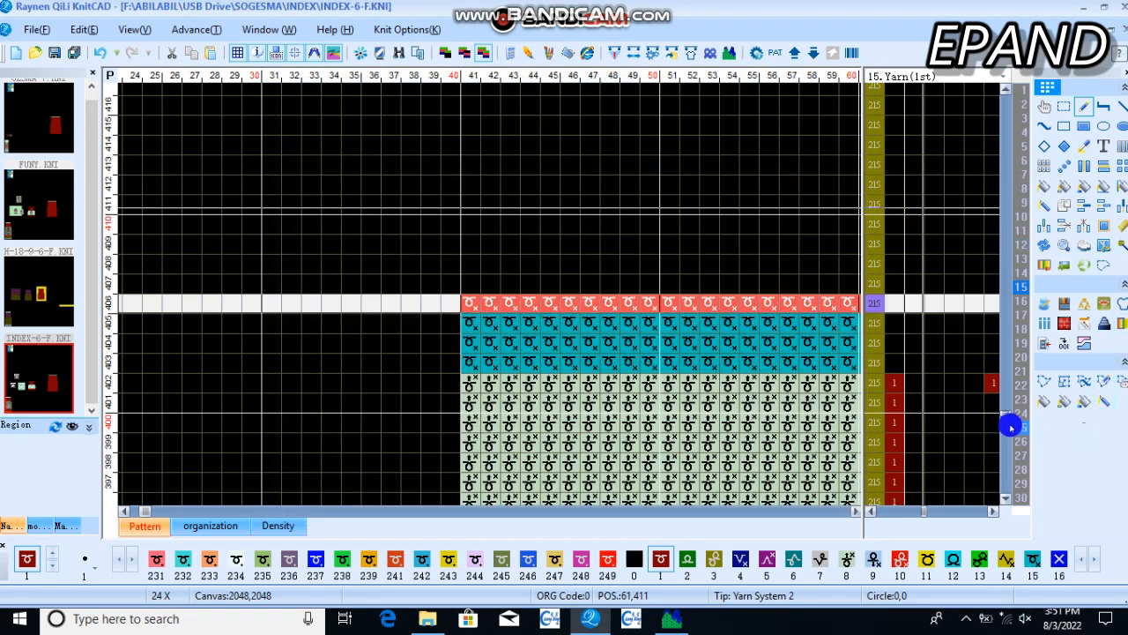
Try the end mark on row 405 instead of row 406 and recompile the pattern to check the carriage warning.
click(1020, 356)
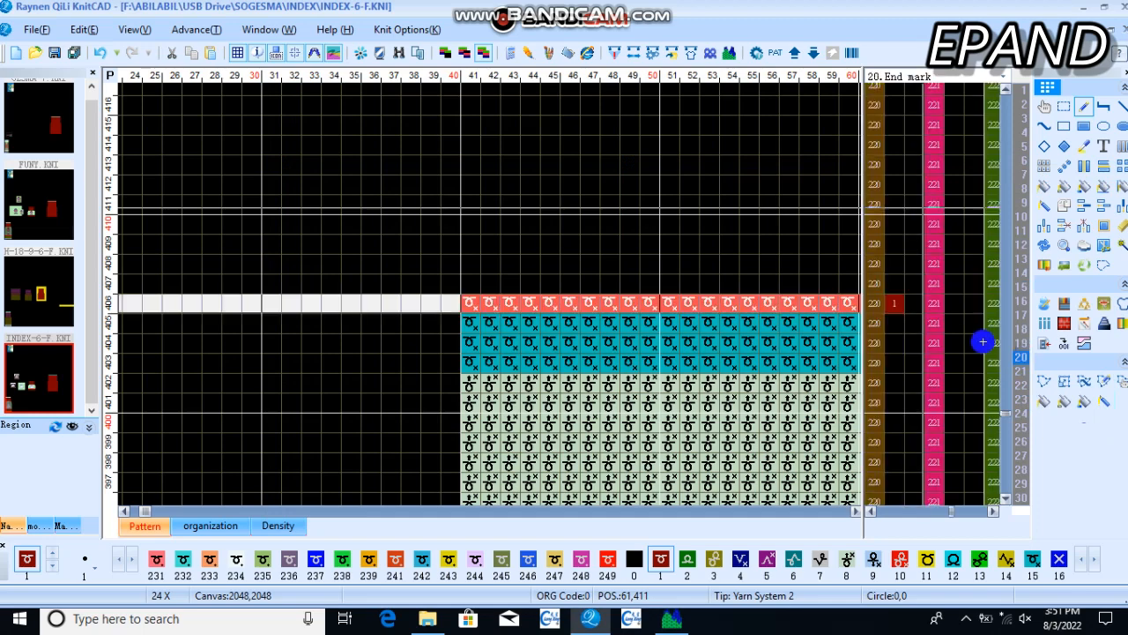
right_click(894, 307)
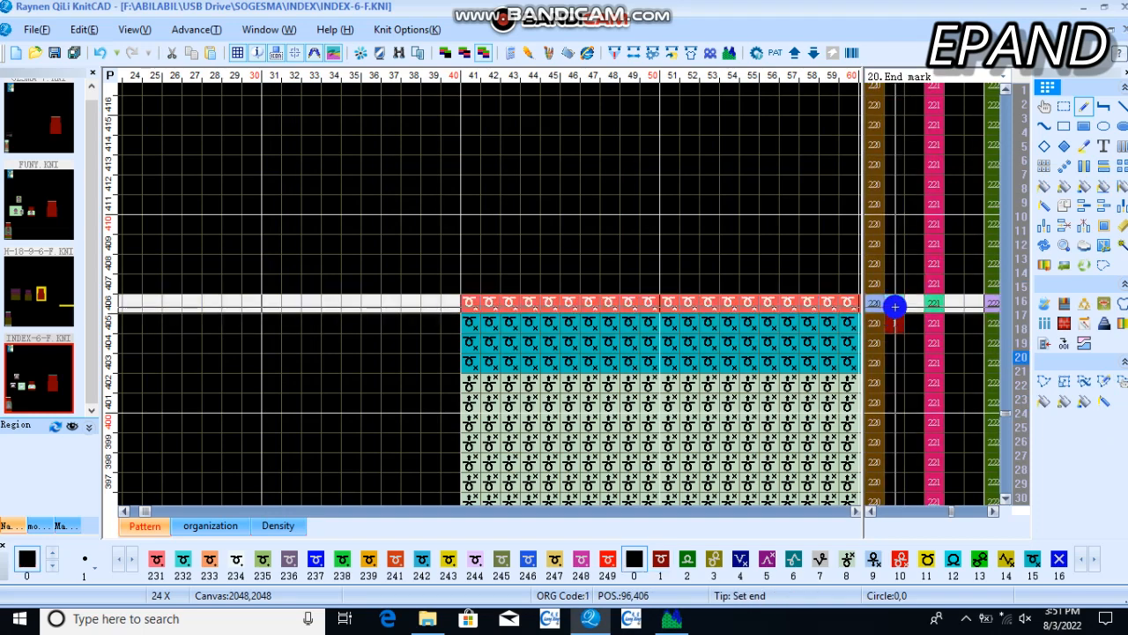
key(F9)
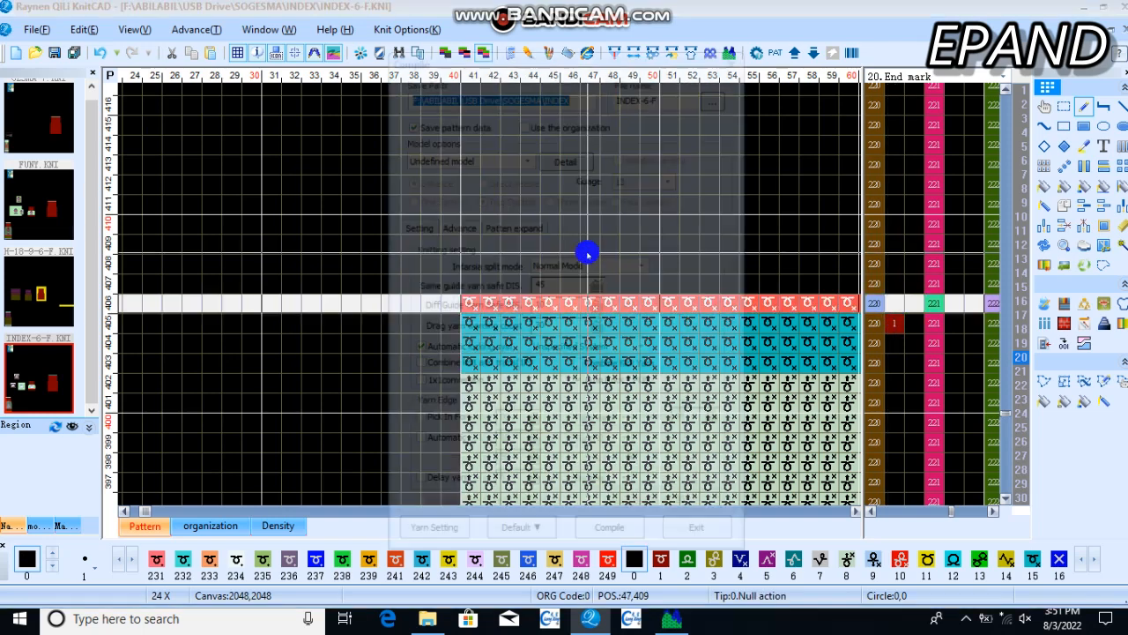
key(Return)
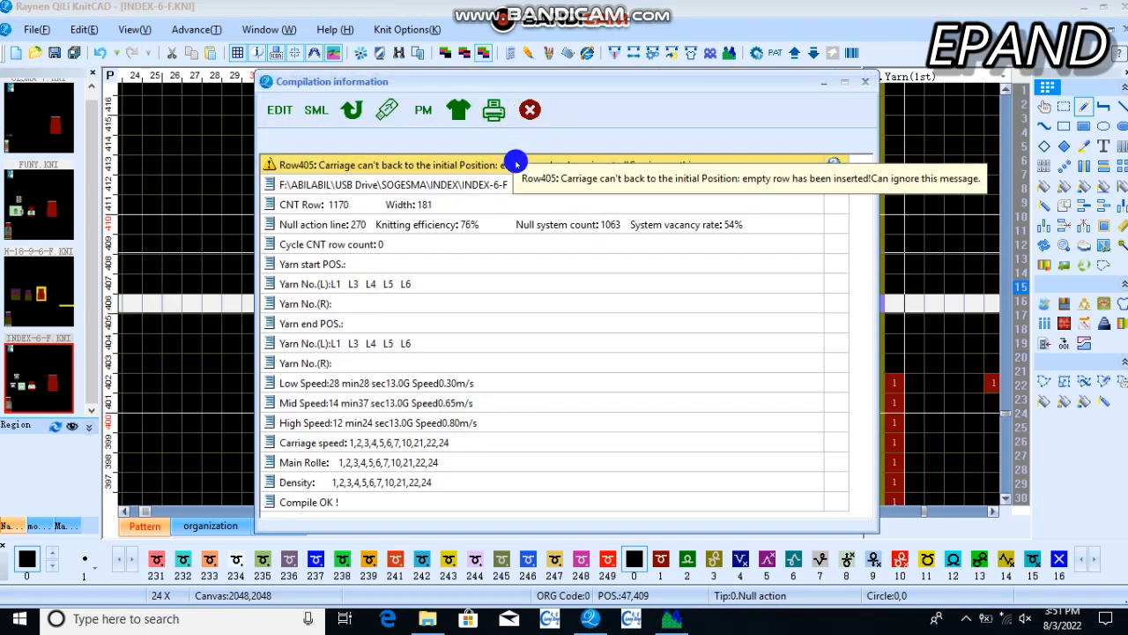
click(555, 165)
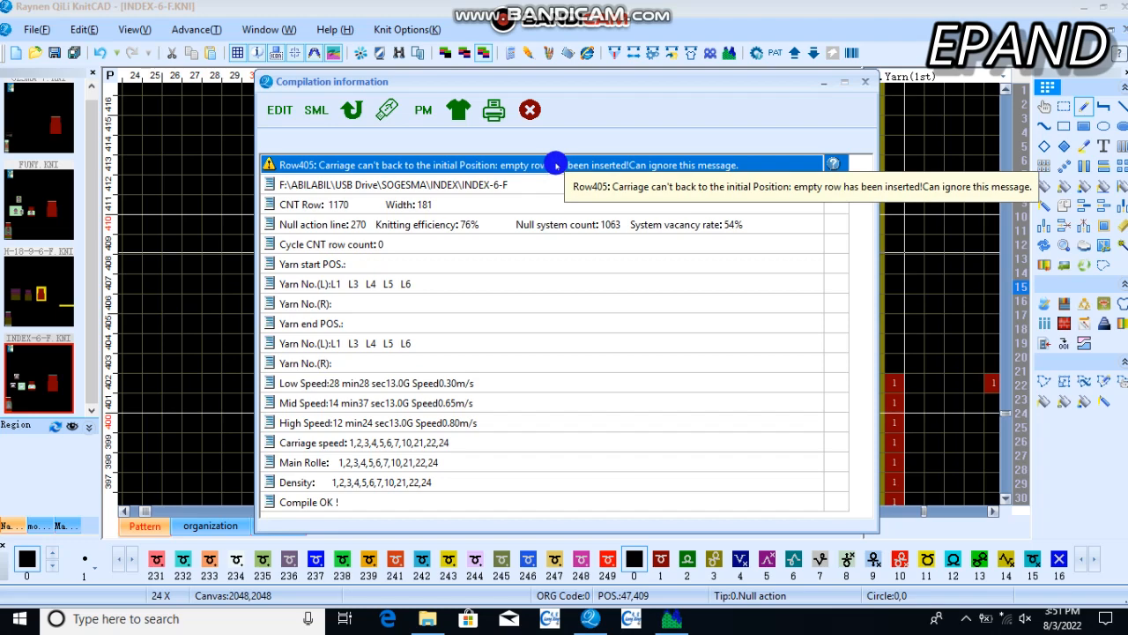
click(529, 109)
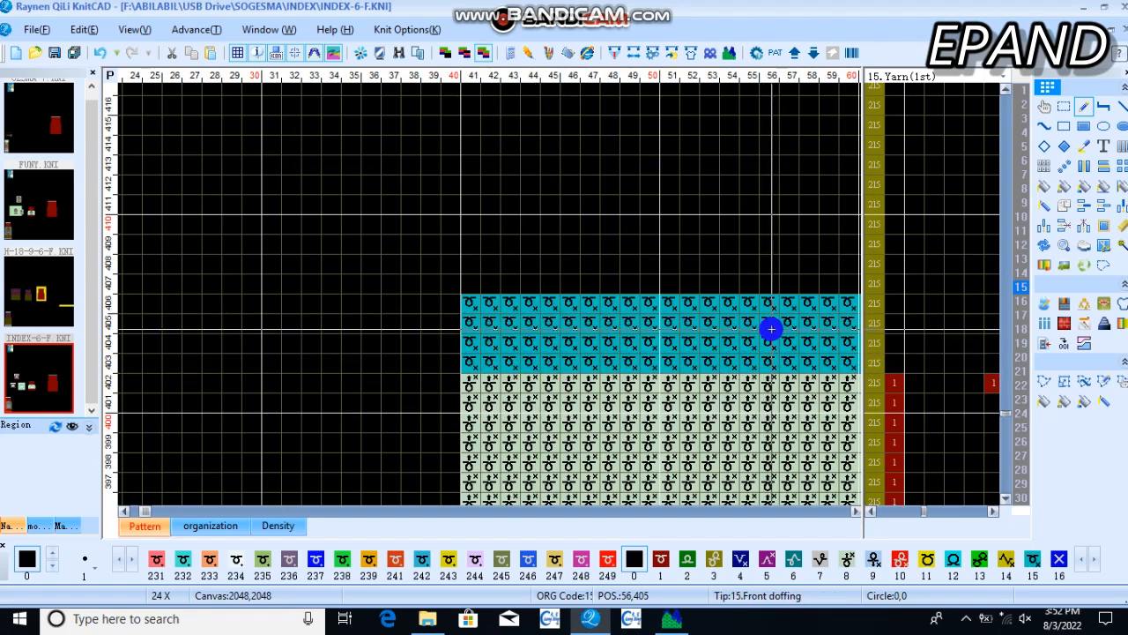
Examine the end mark against the top rows of the garment, both close up and in the full layout.
scroll(771, 328, down, 1)
scroll(541, 293, up, 3)
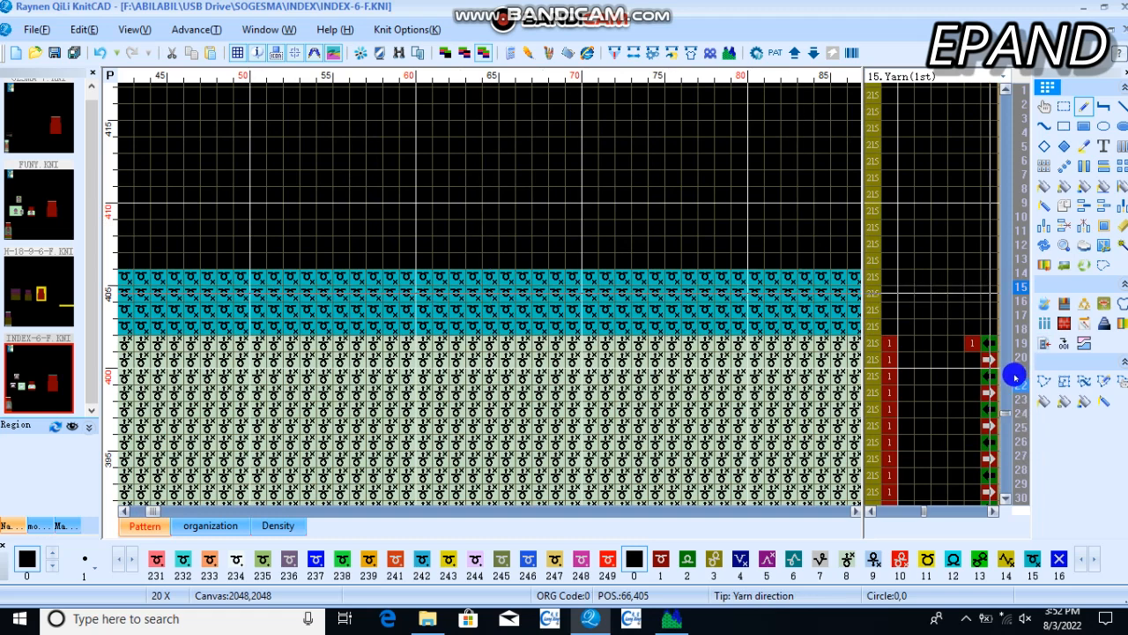
click(1021, 358)
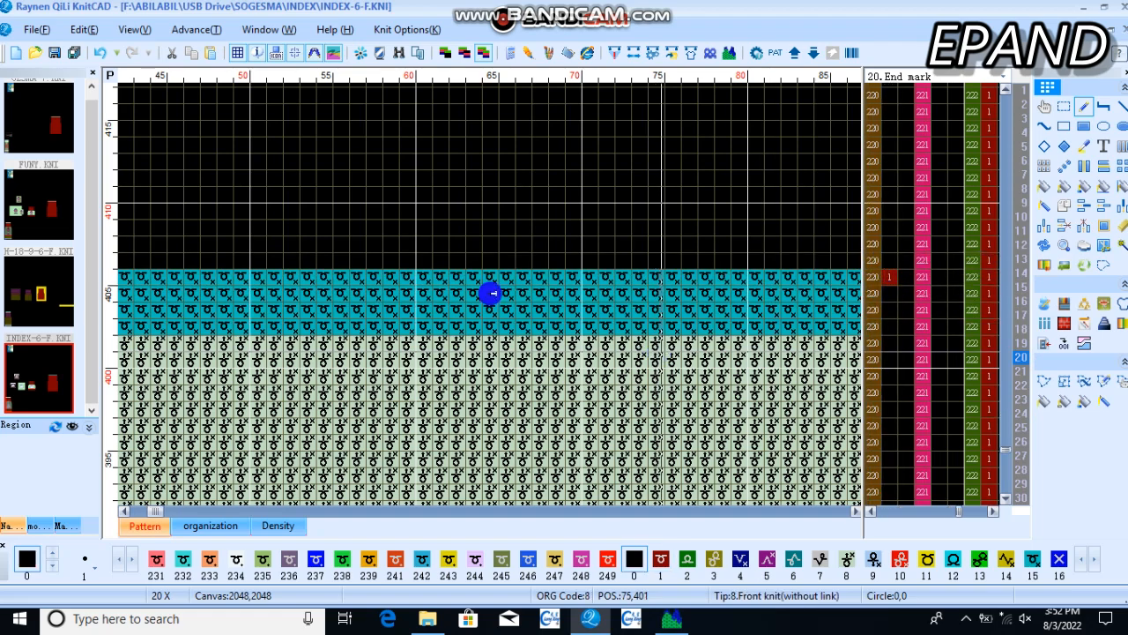
scroll(491, 293, down, 5)
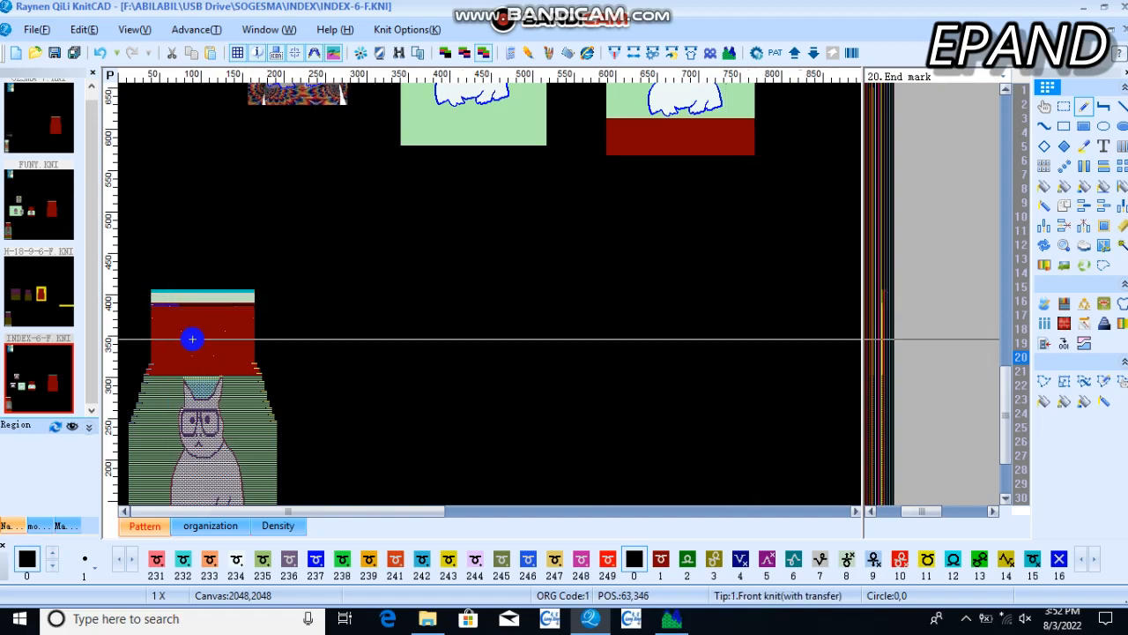
scroll(191, 338, up, 3)
scroll(488, 293, down, 2)
scroll(441, 293, up, 2)
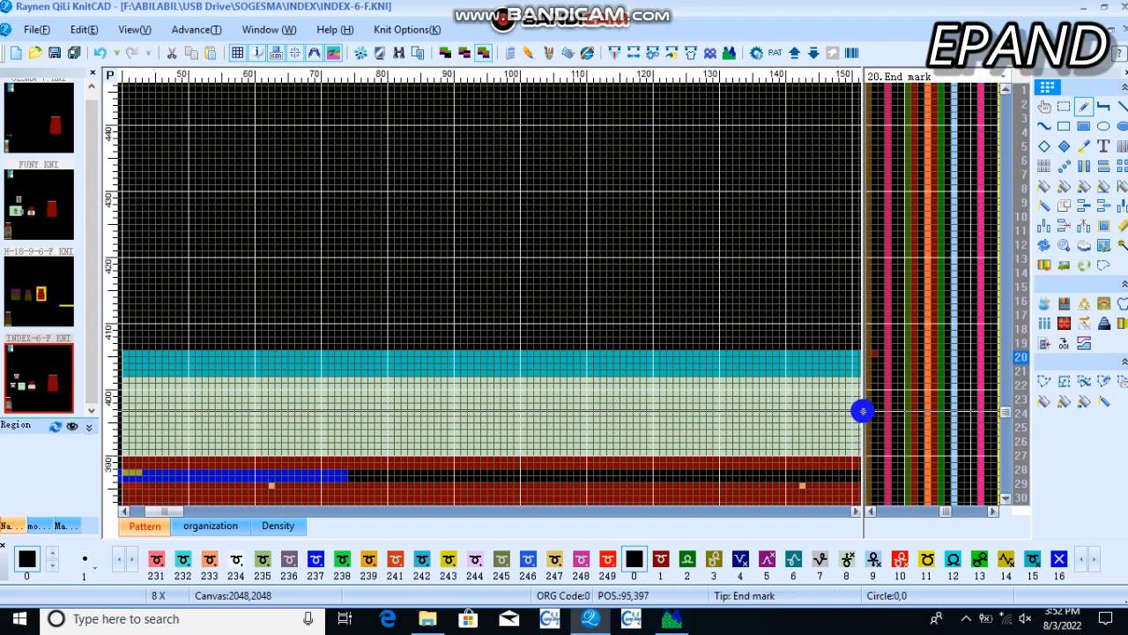
Widen the control column area and move the gripper close code 2 from row 403 to row 402.
drag(502, 412, 479, 410)
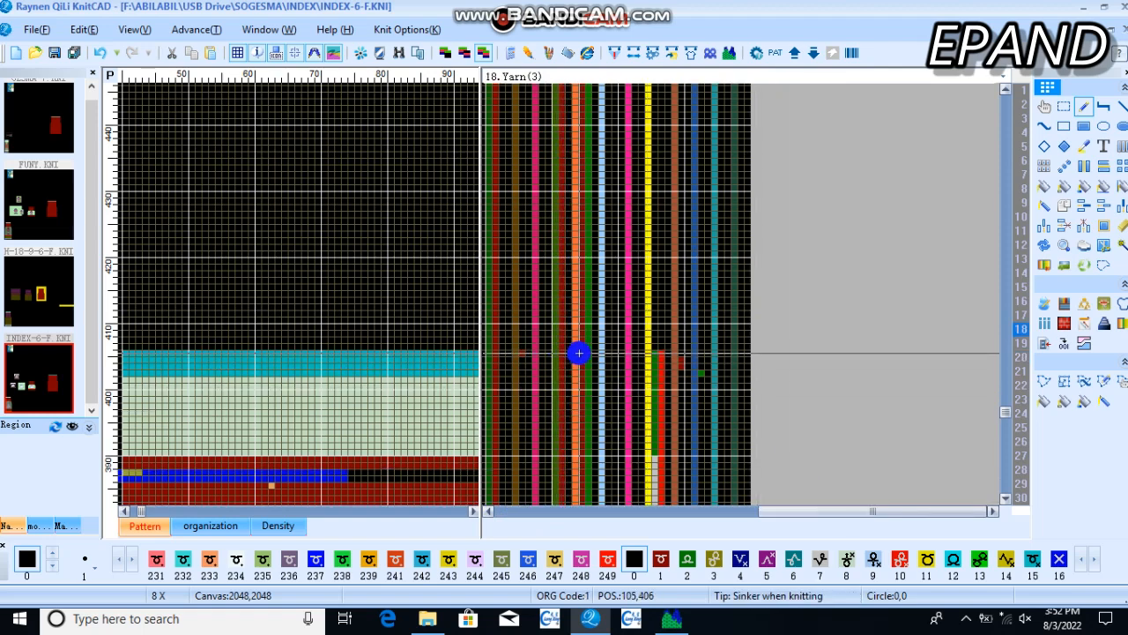
mouse_move(579, 354)
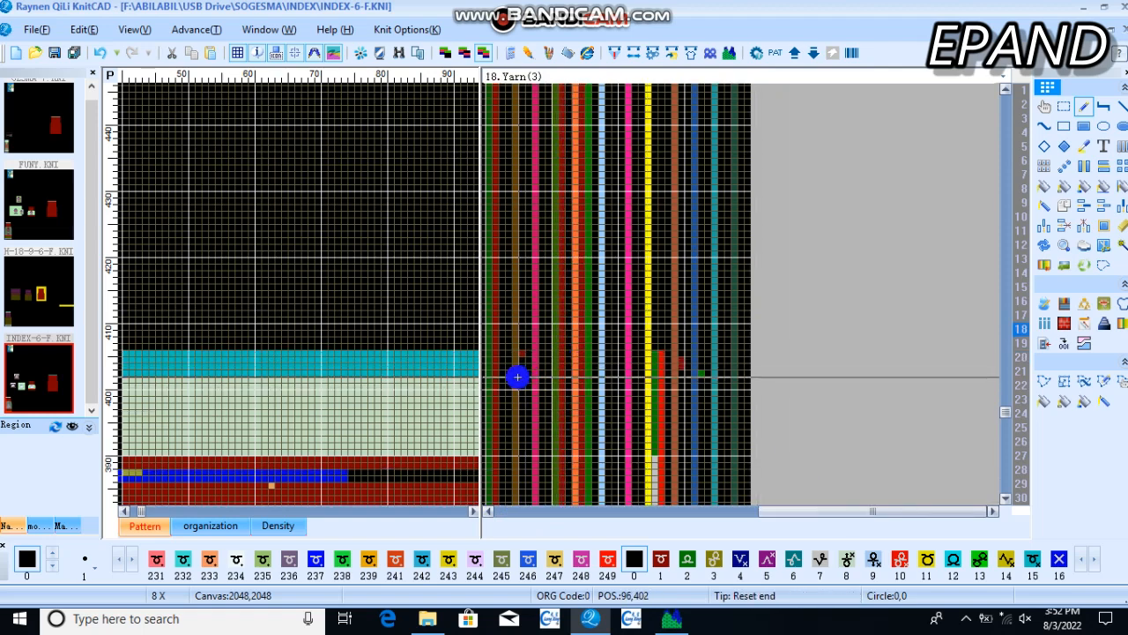
scroll(659, 365, up, 1)
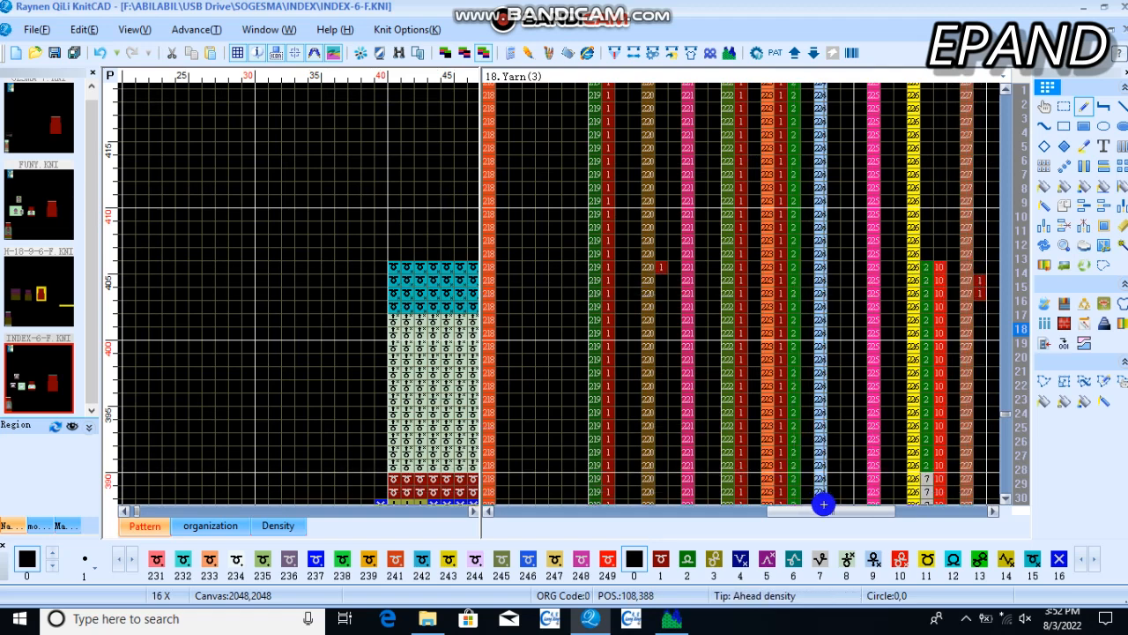
drag(820, 512, 928, 507)
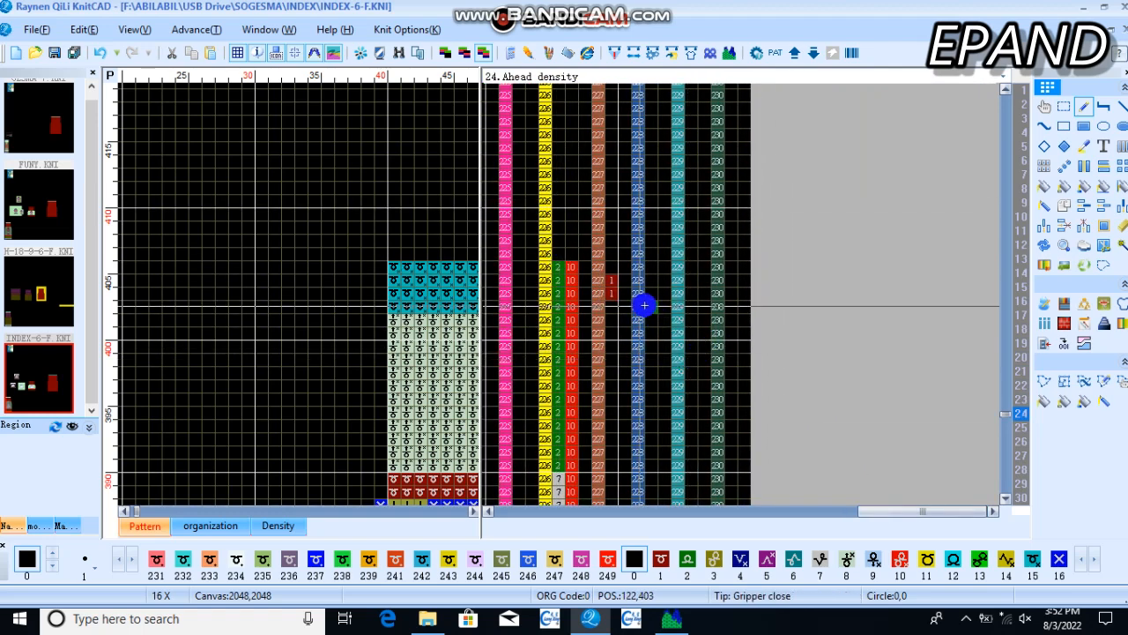
mouse_move(654, 306)
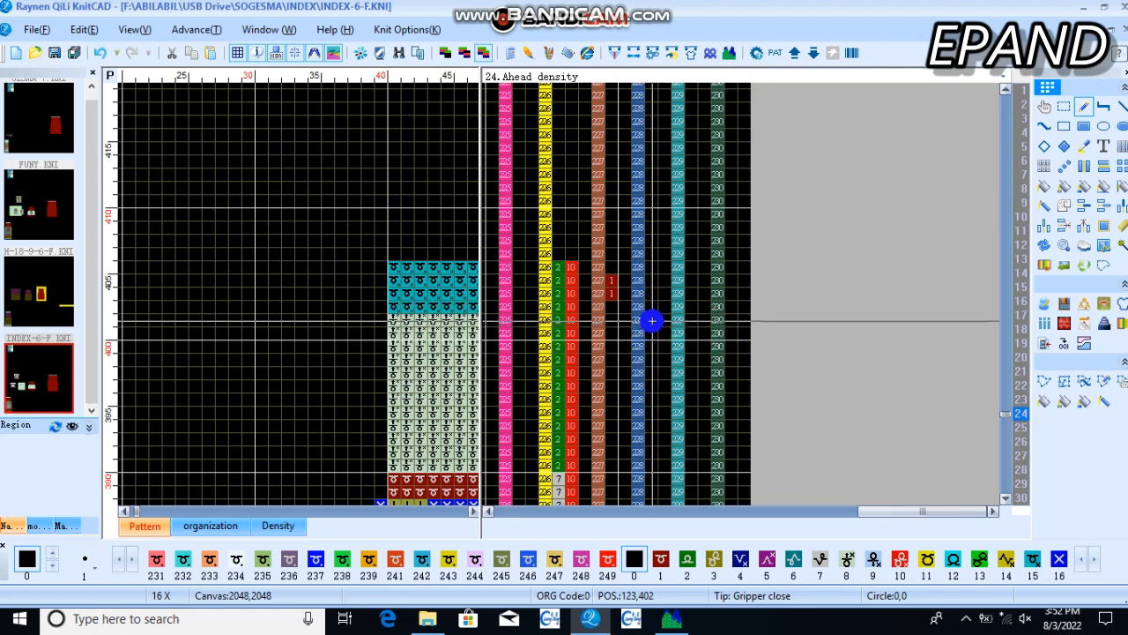
key(1)
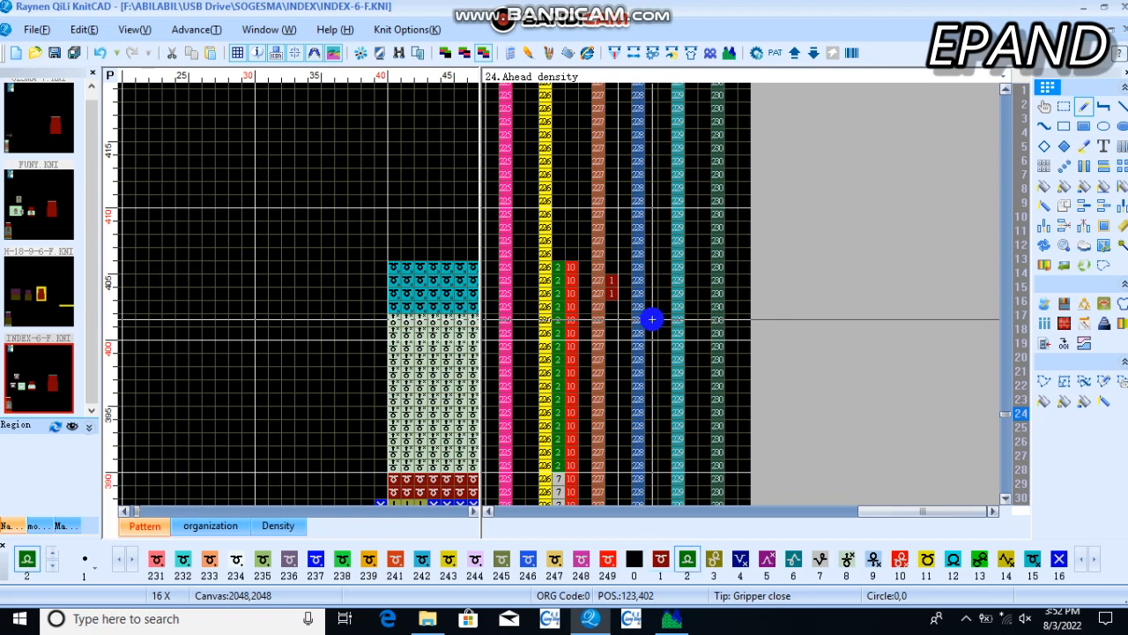
click(651, 319)
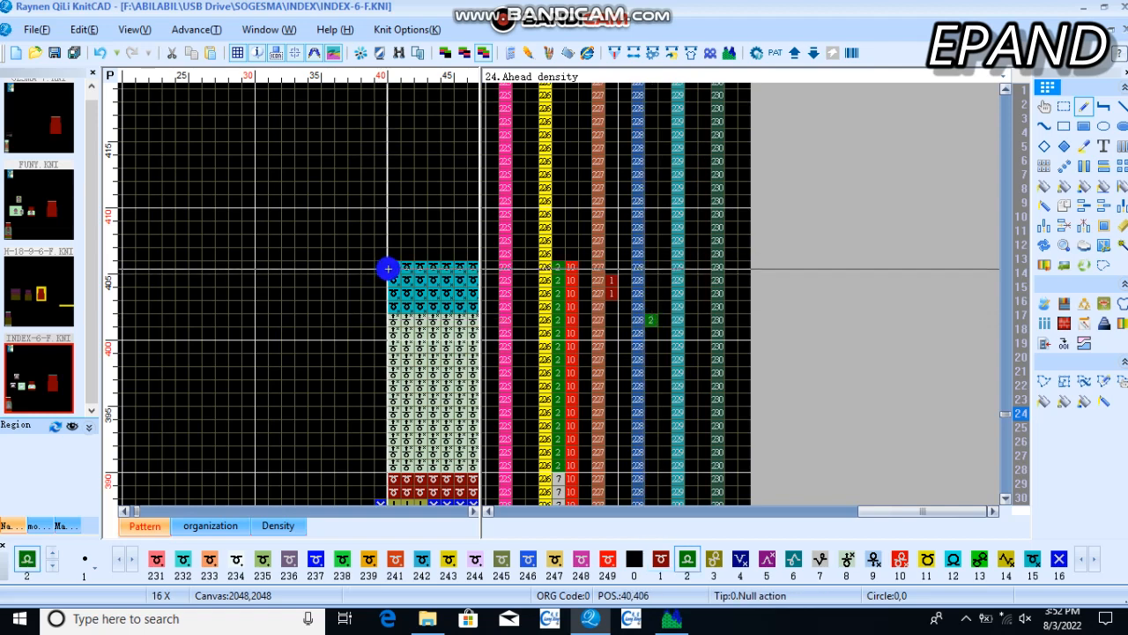
Compile the pattern with the new gripper setting, review the compilation report, and close it.
key(F4)
key(Return)
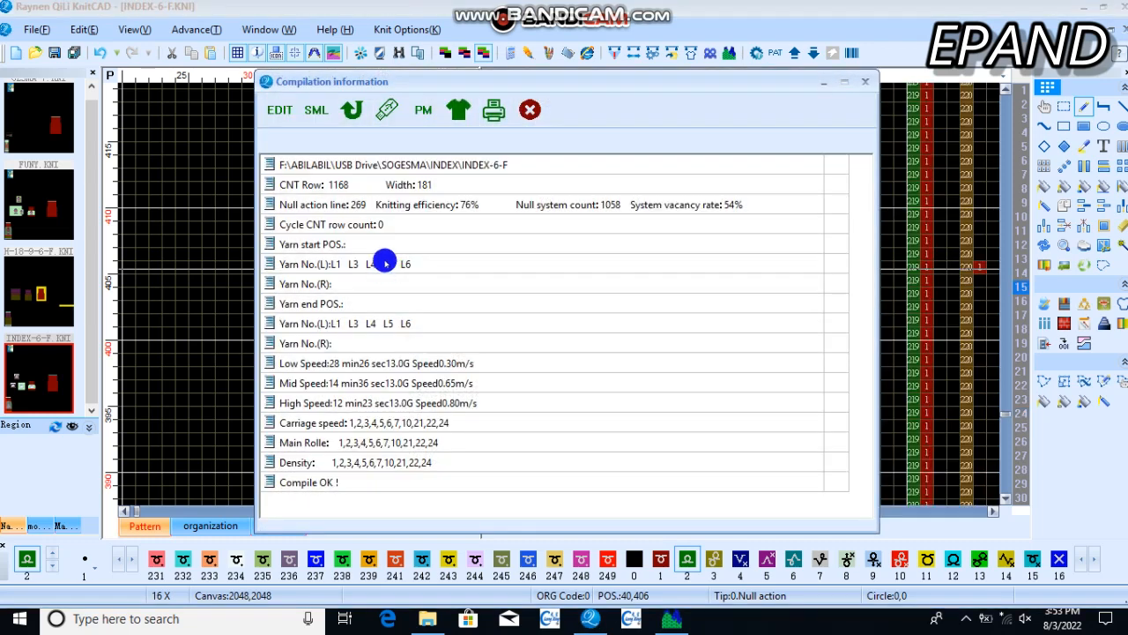
click(526, 110)
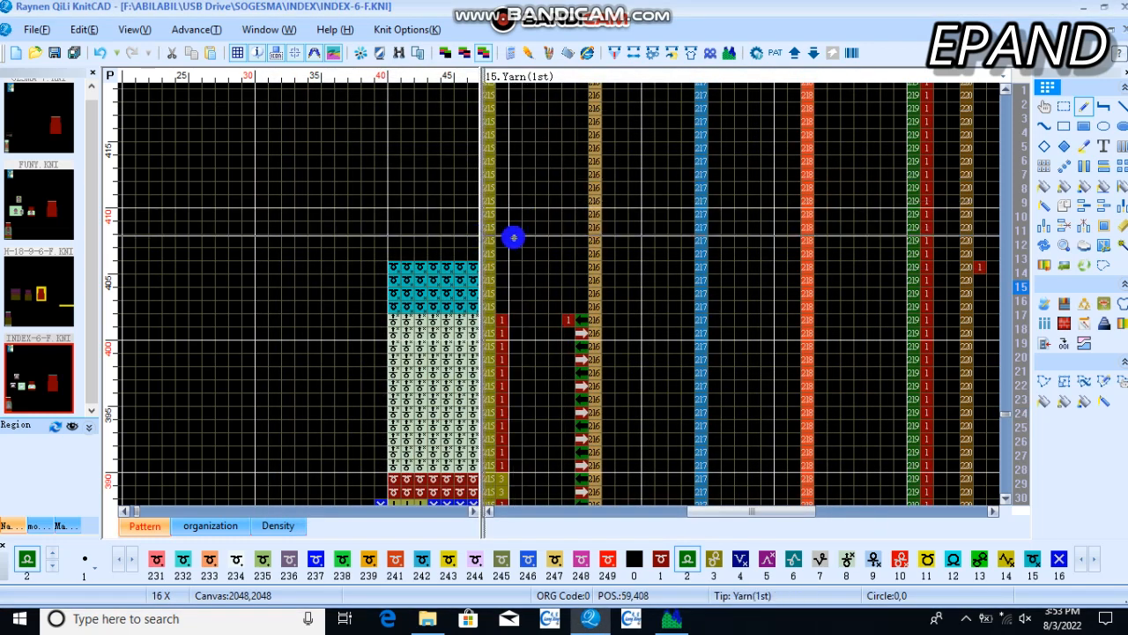
Restore the wide pattern view and examine the finished garment alongside the source cat drawings.
drag(863, 242, 864, 241)
scroll(207, 294, down, 5)
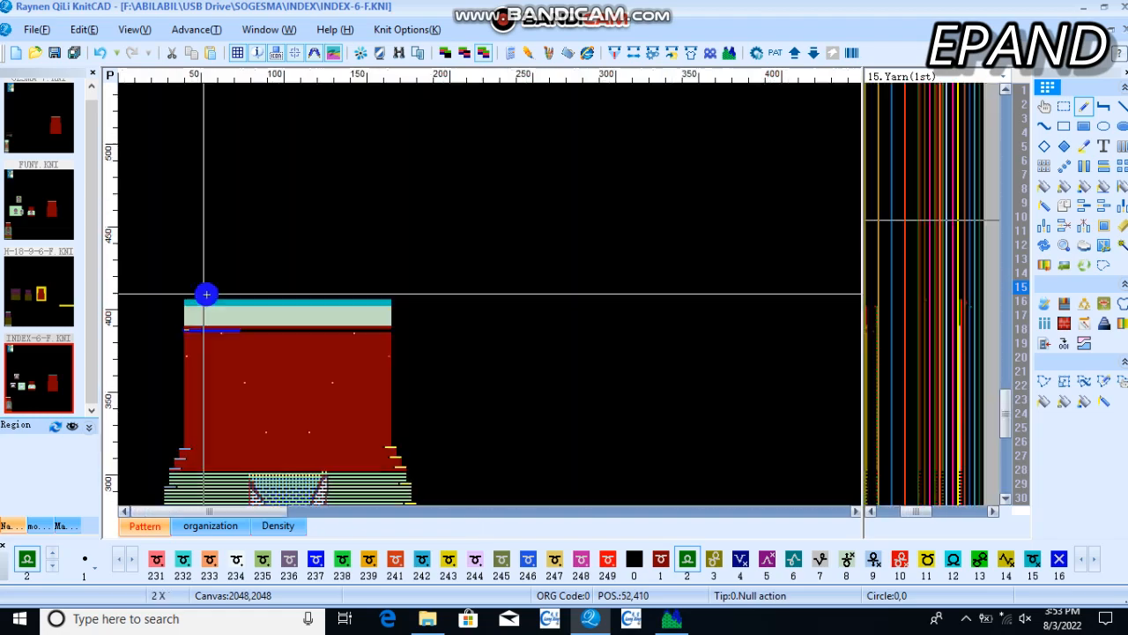
scroll(566, 153, up, 1)
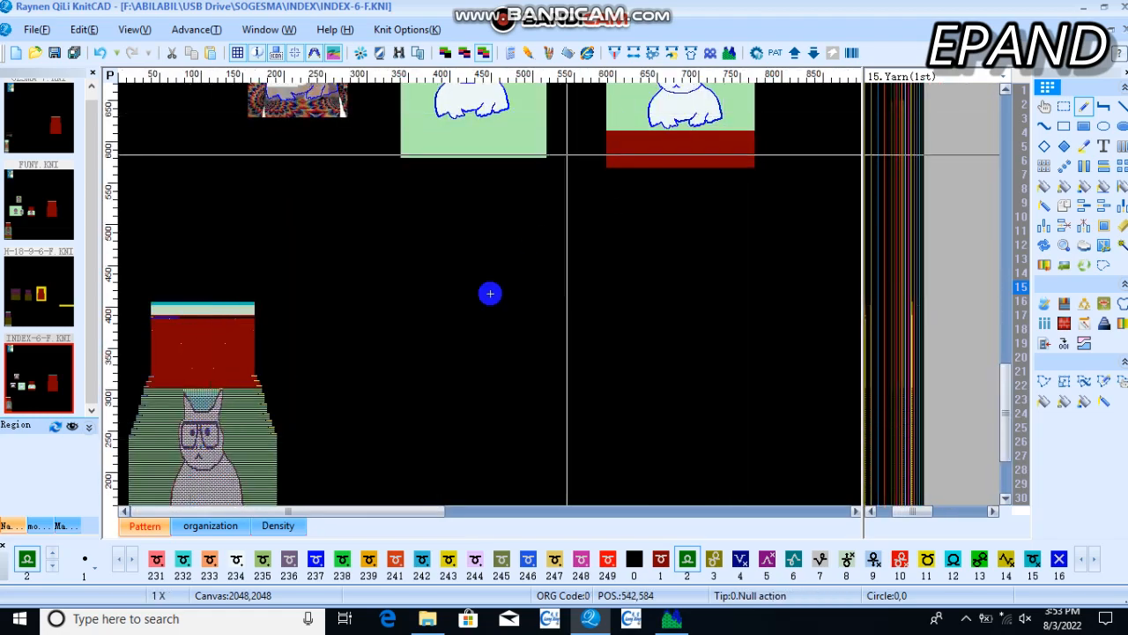
scroll(491, 294, down, 1)
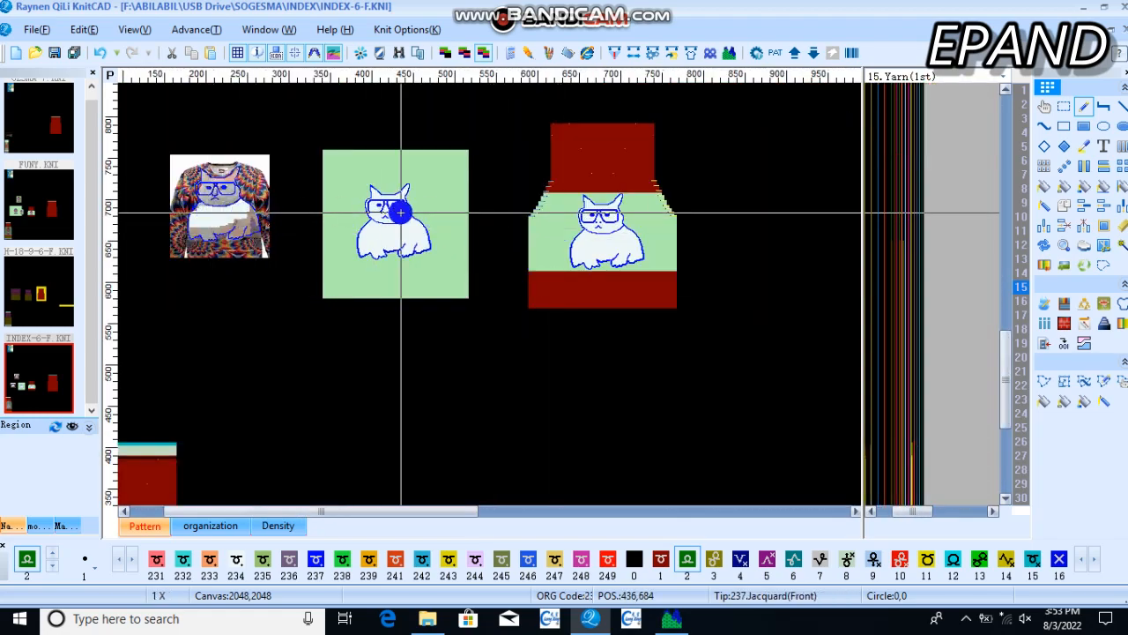
scroll(150, 471, up, 1)
scroll(352, 295, down, 1)
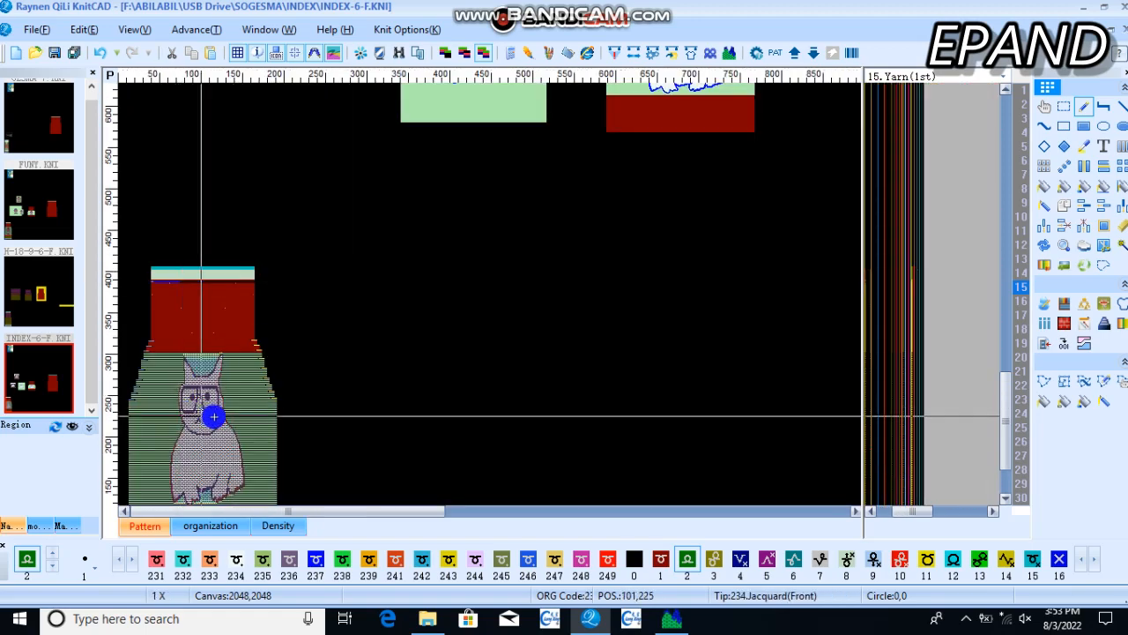
Generate the simulation preview and compare the rendered cat with the jacquard area of the pattern.
click(724, 53)
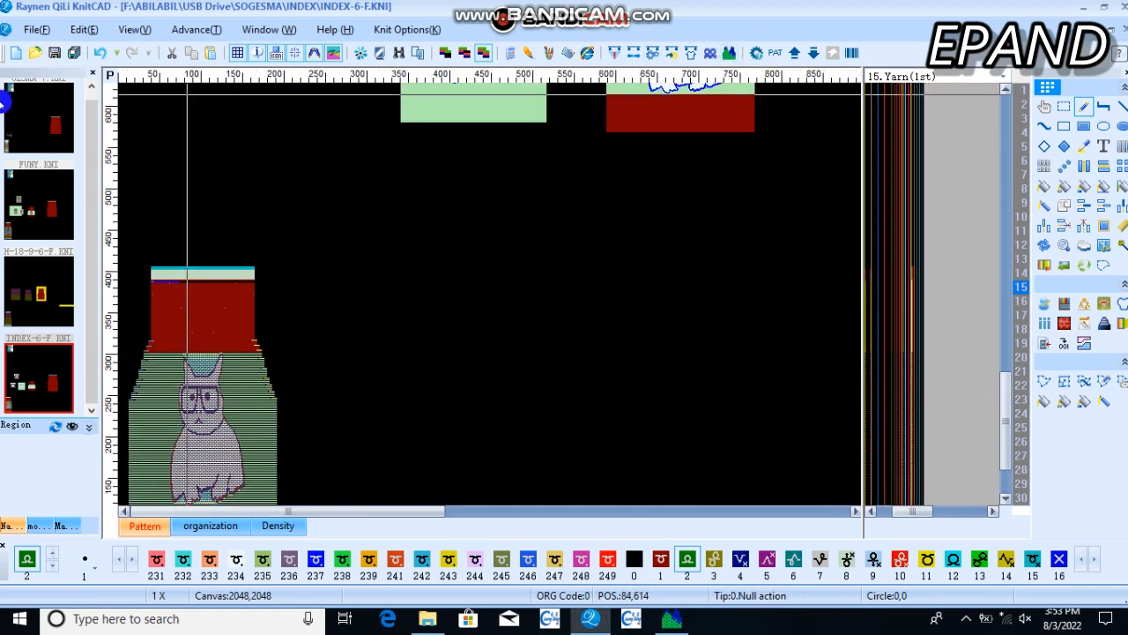
scroll(200, 418, up, 1)
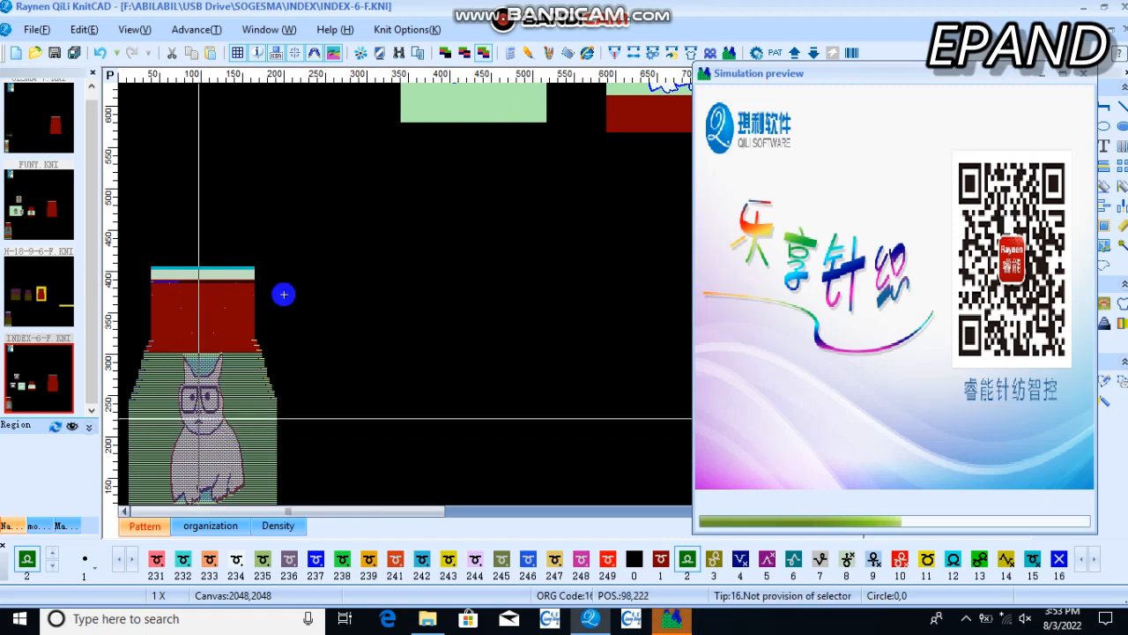
scroll(282, 295, down, 1)
scroll(201, 320, up, 1)
scroll(436, 294, up, 1)
scroll(284, 294, down, 1)
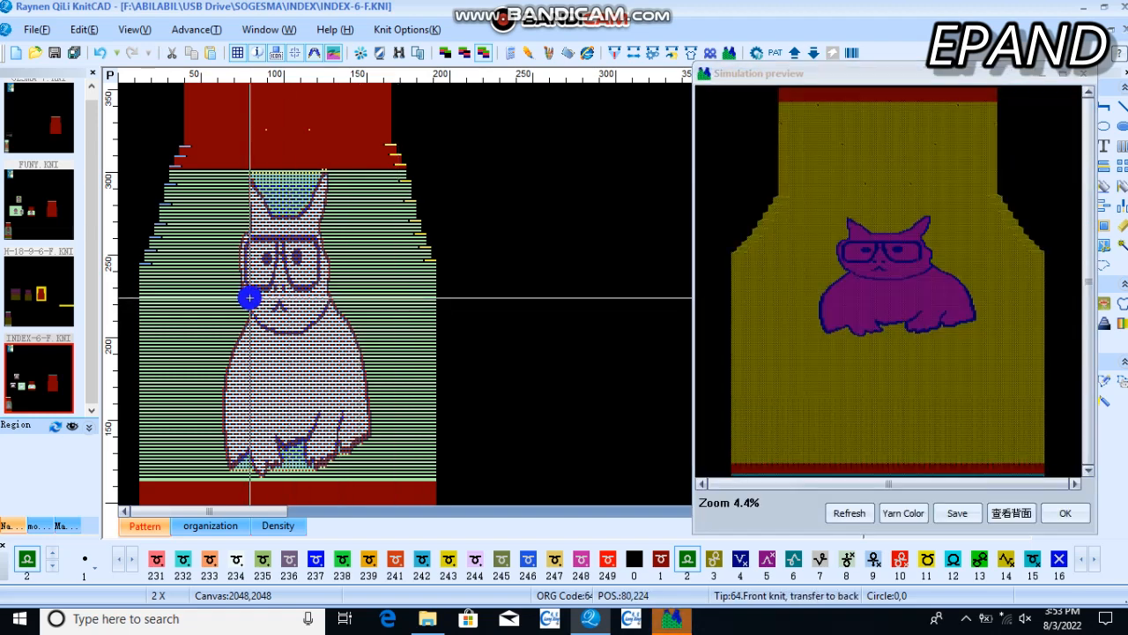
scroll(411, 293, up, 1)
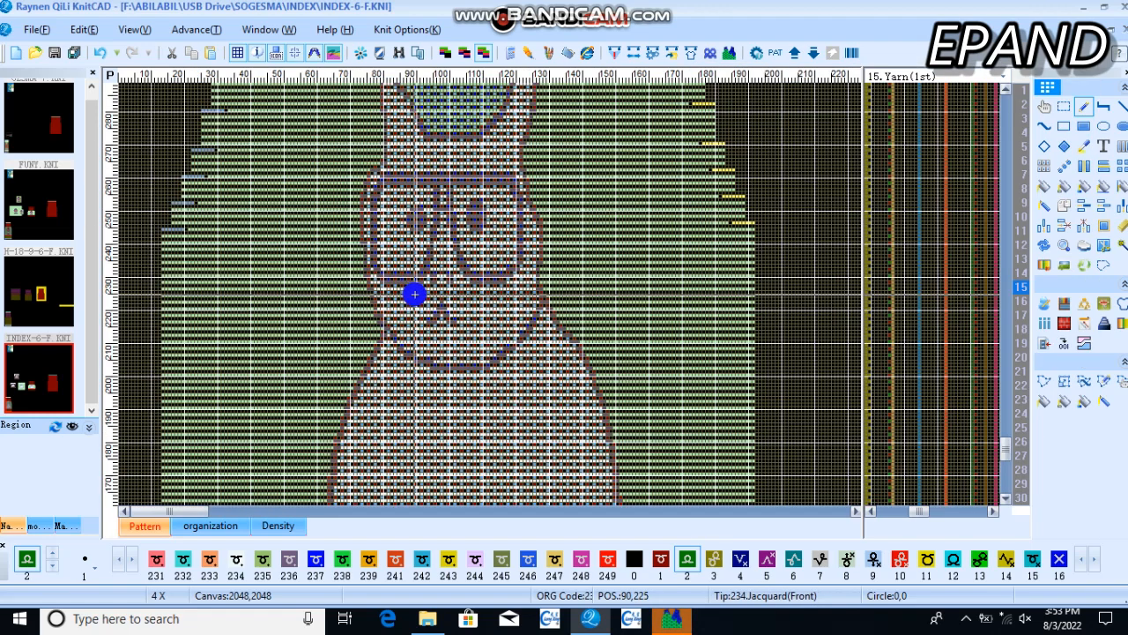
click(972, 620)
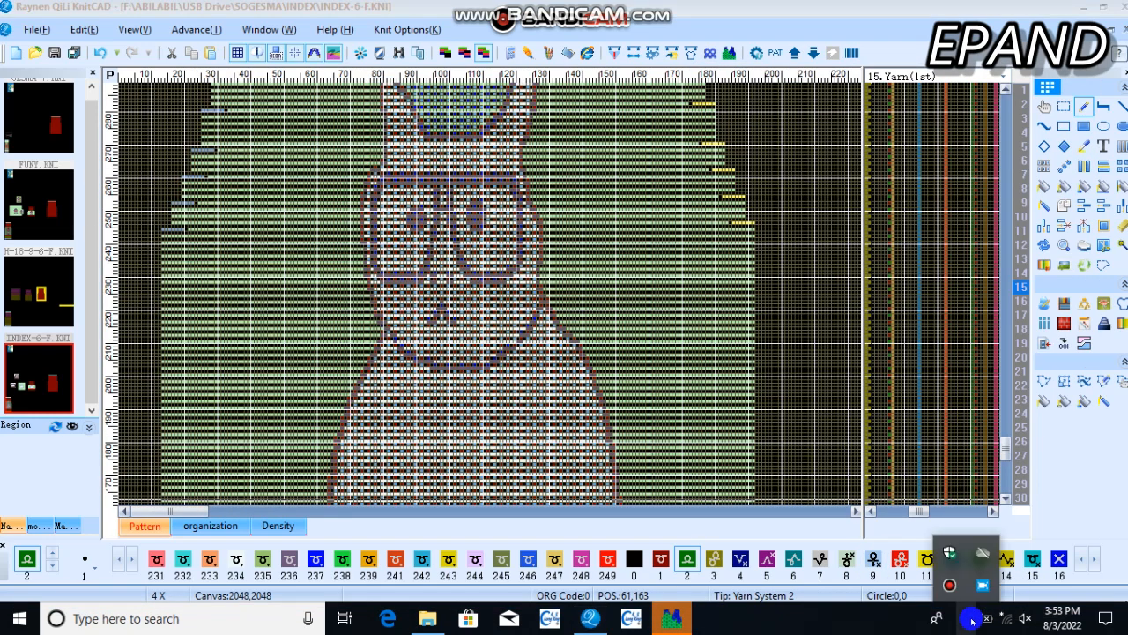
click(951, 584)
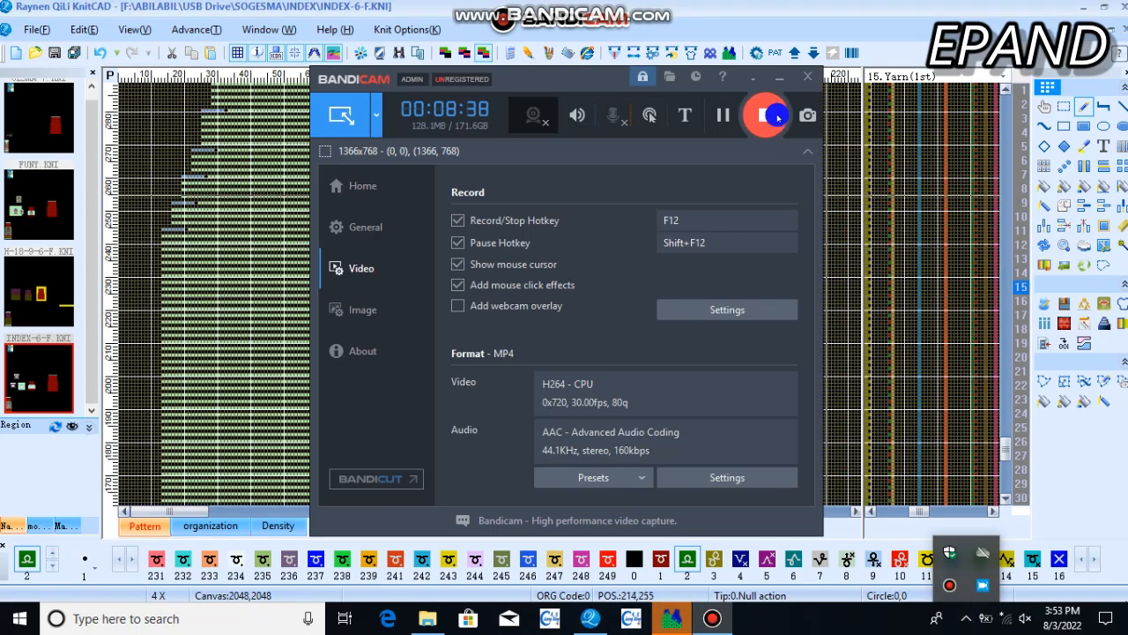